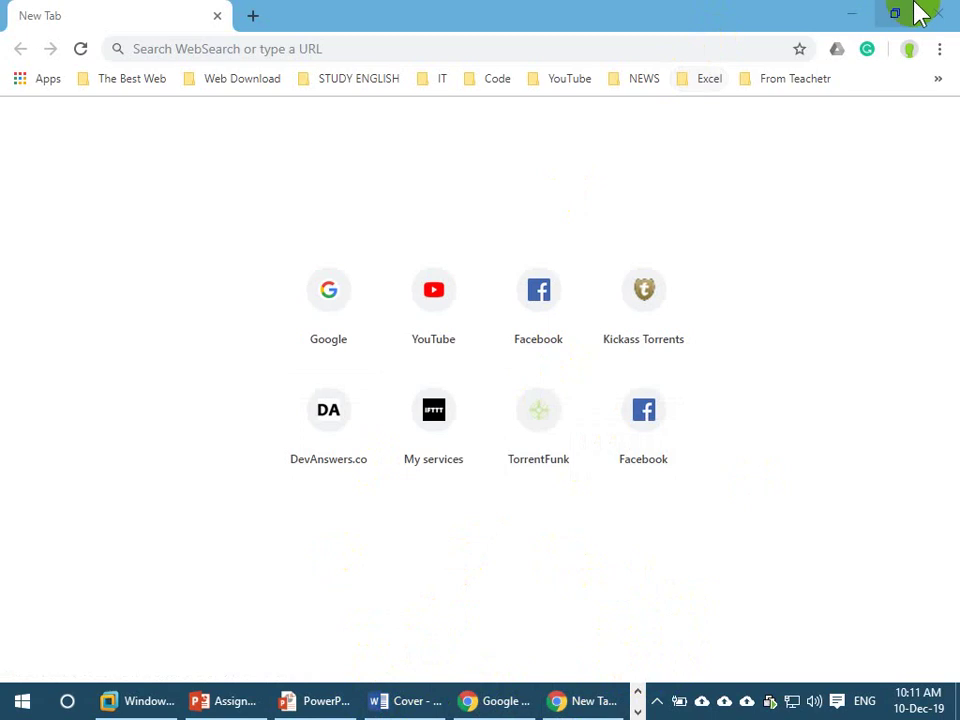
# Minimize Chrome and bring up the Run dialog with Win+R.
pyautogui.click(853, 14)
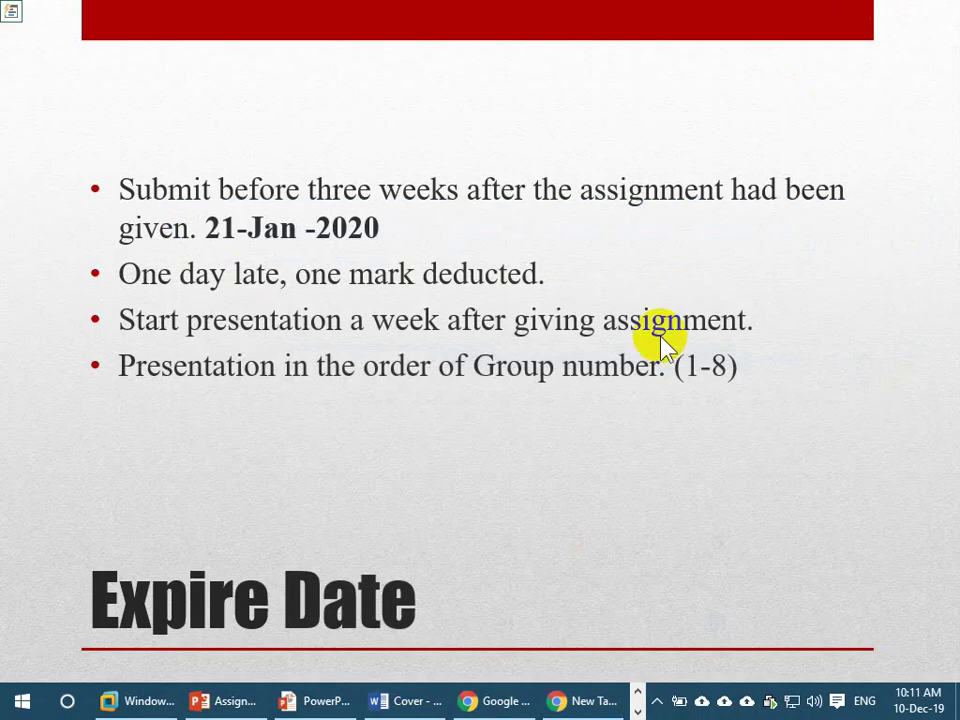
pyautogui.press('super+r')
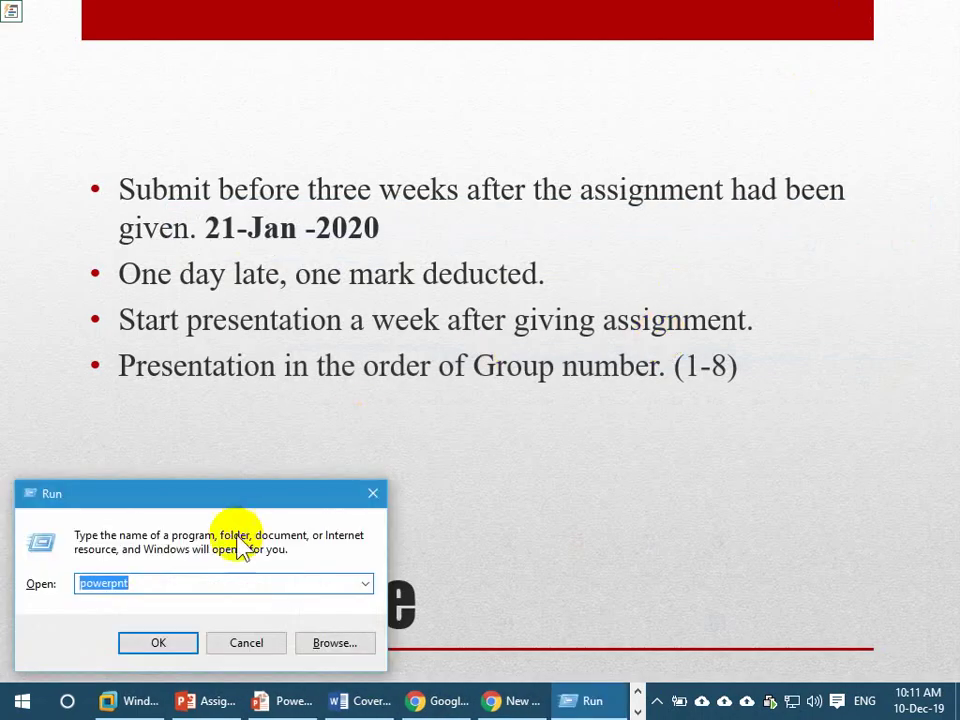
# Launch PowerPoint and create a presentation from the Ion theme's first teal variant.
pyautogui.click(165, 643)
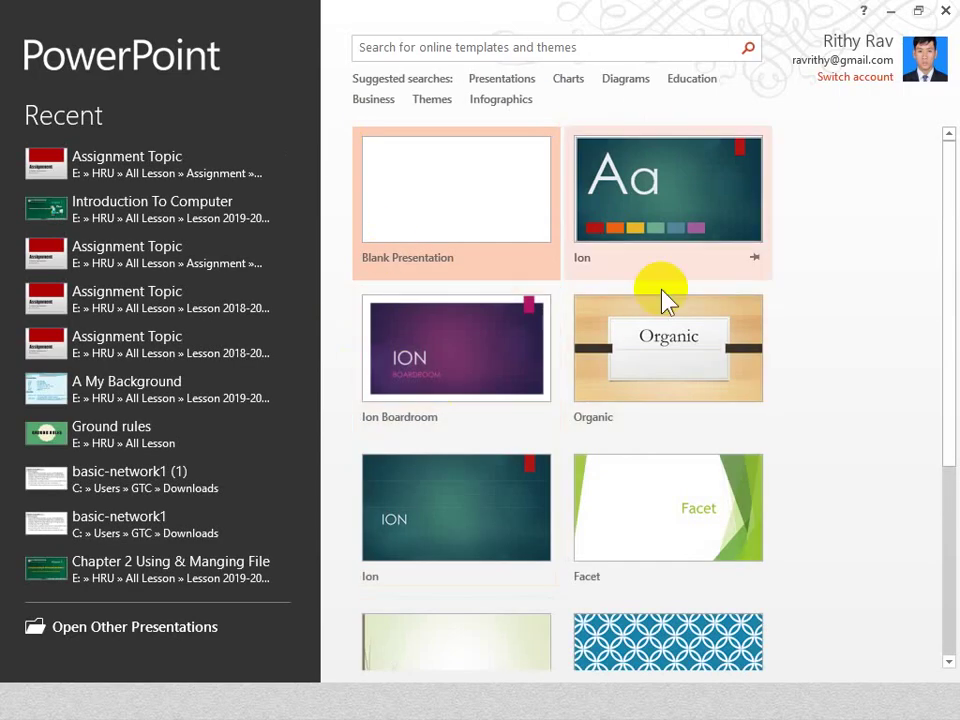
pyautogui.click(700, 196)
pyautogui.click(650, 218)
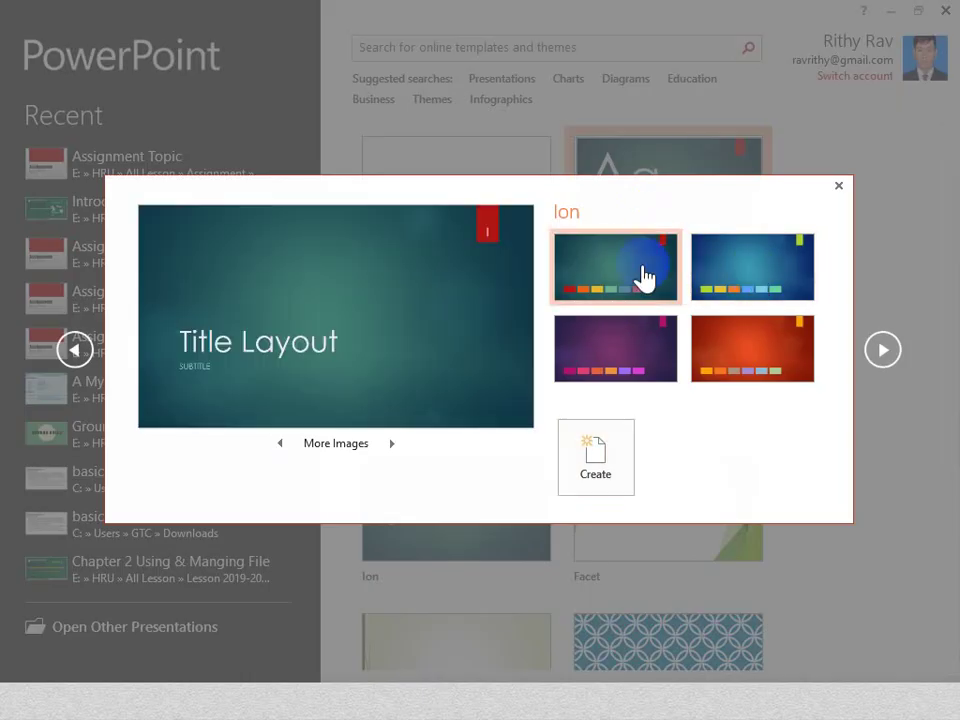
pyautogui.click(601, 450)
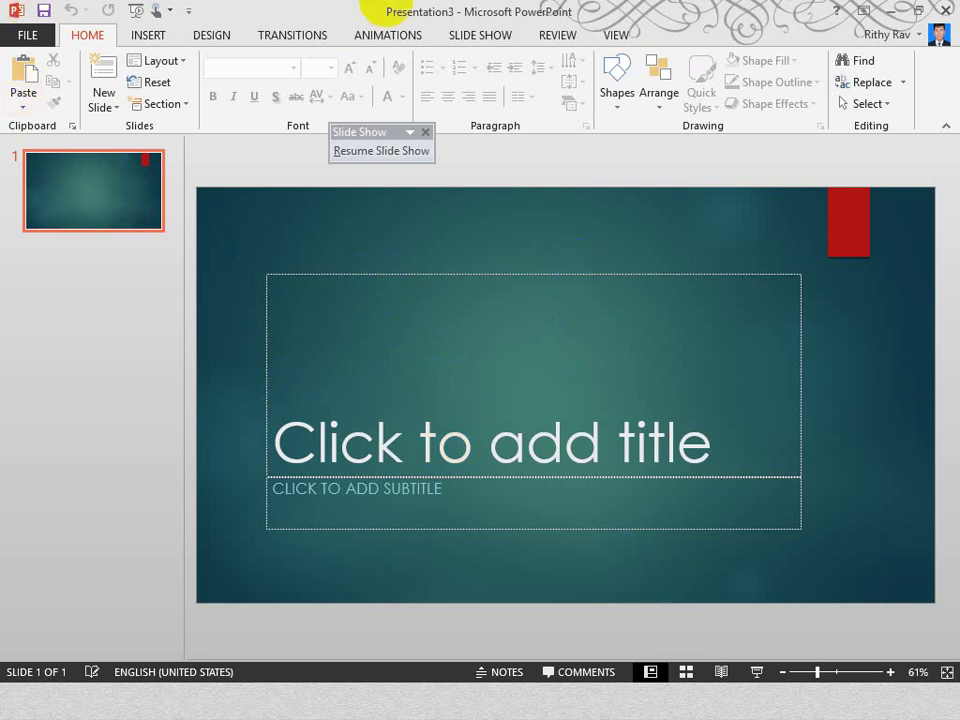
# Alt+Tab back to Presentation3 and select its empty title slide.
pyautogui.hotkey('alt', 'Tab')
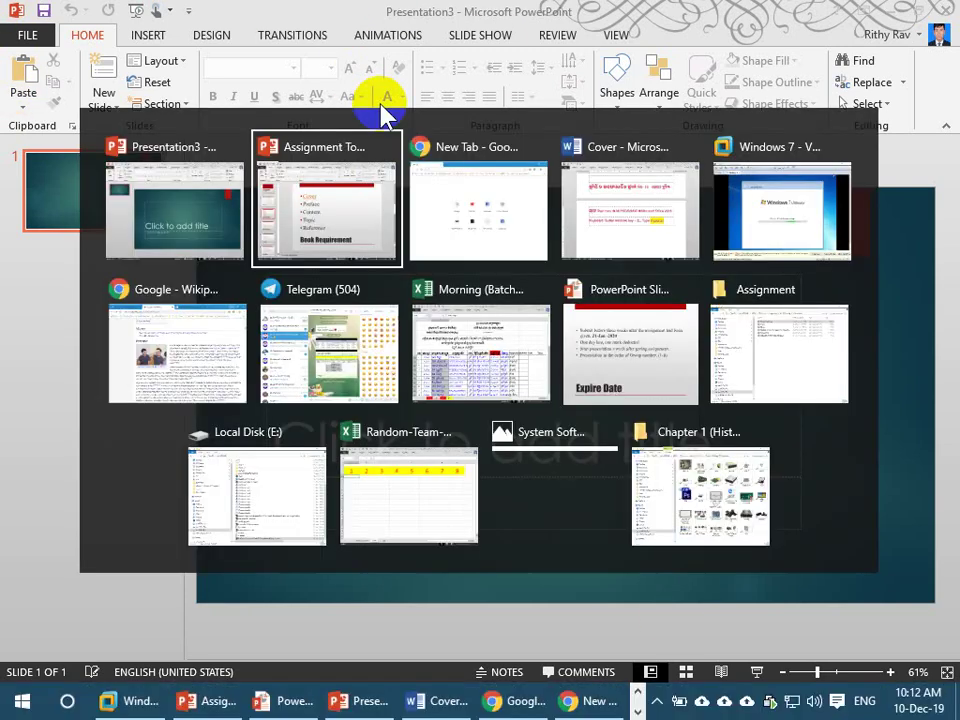
pyautogui.hotkey('alt', 'Tab')
pyautogui.hotkey('alt', 'Tab')
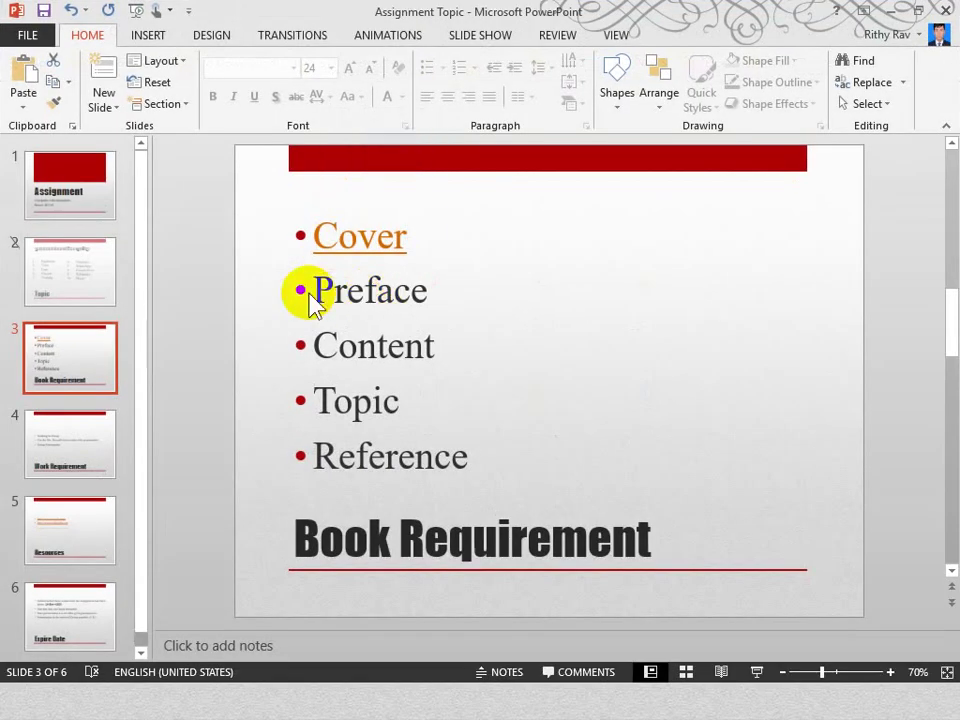
pyautogui.hotkey('alt', 'Tab')
pyautogui.click(495, 207)
# Type the Khmer university name into the title placeholder using the Khmer keyboard.
pyautogui.click(420, 315)
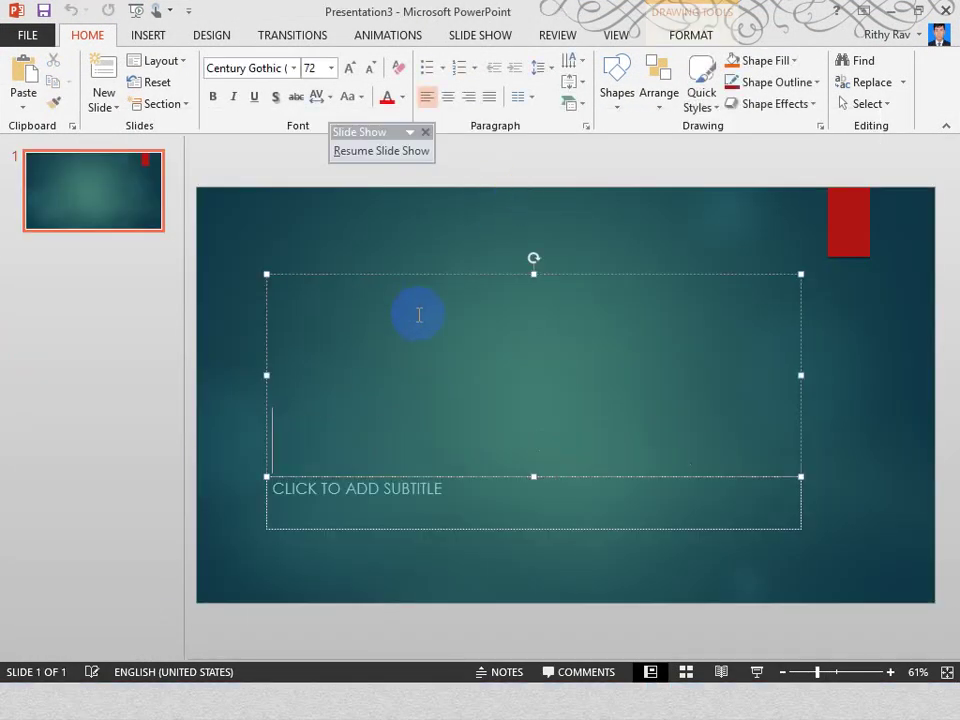
pyautogui.hotkey('alt', 'shift')
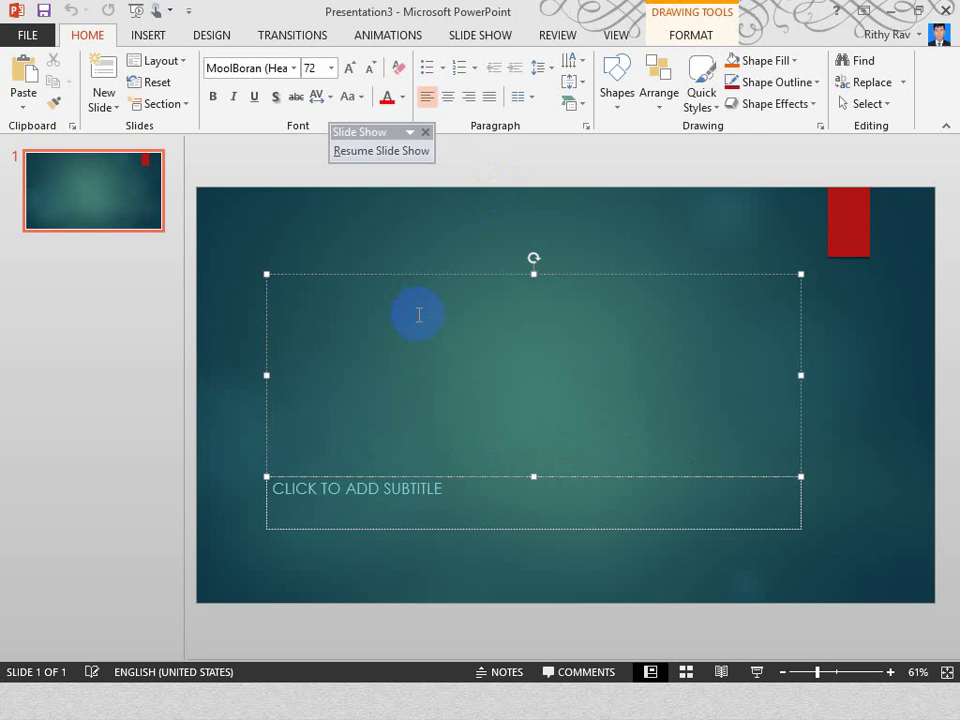
pyautogui.write('ស')
pyautogui.press('BackSpace')
pyautogui.write('សាកលវិ')
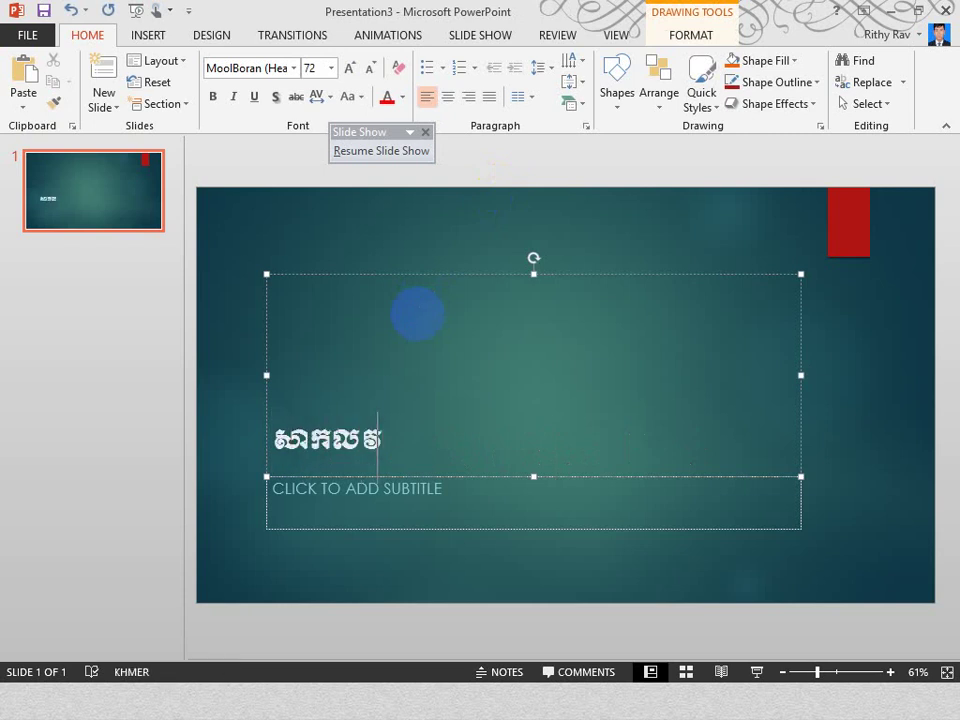
pyautogui.write('ទ្យា')
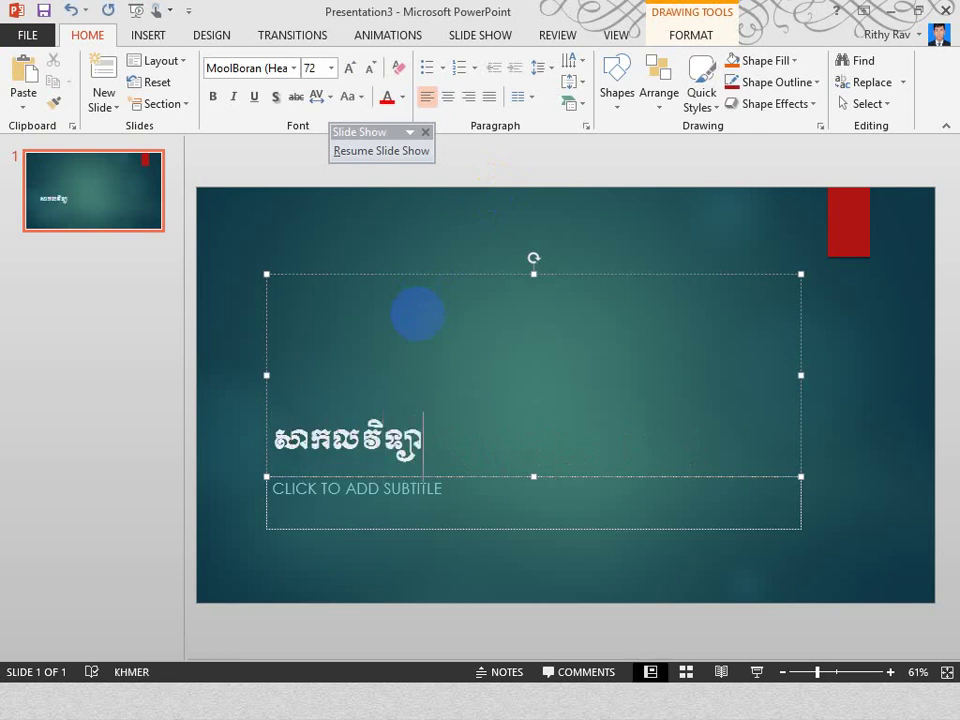
pyautogui.write('ល័យធន')
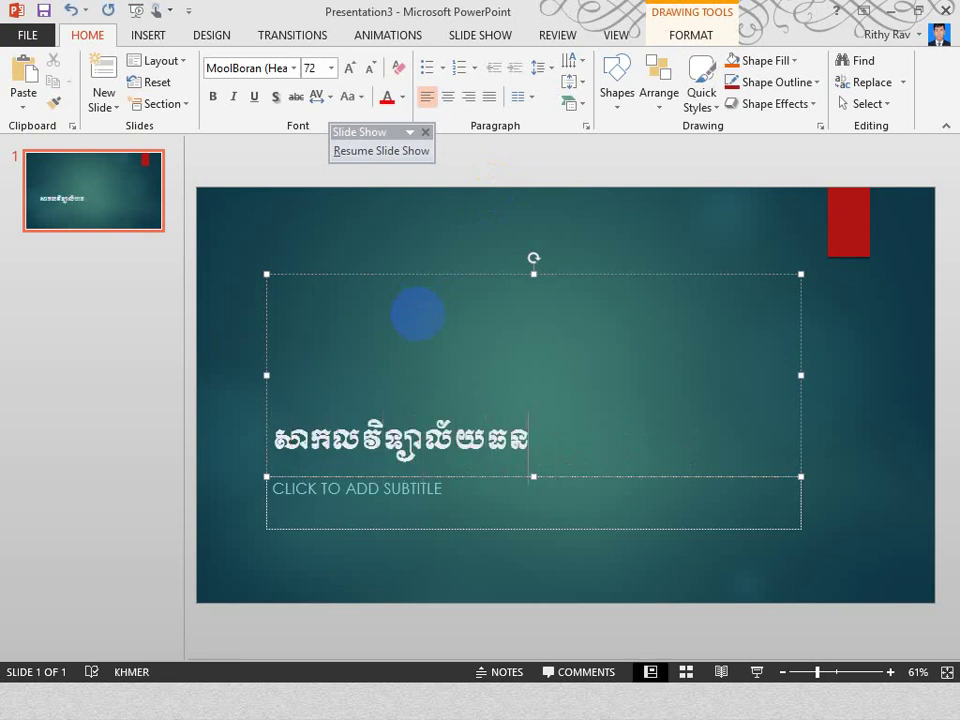
pyautogui.write('ធានមនុស្')
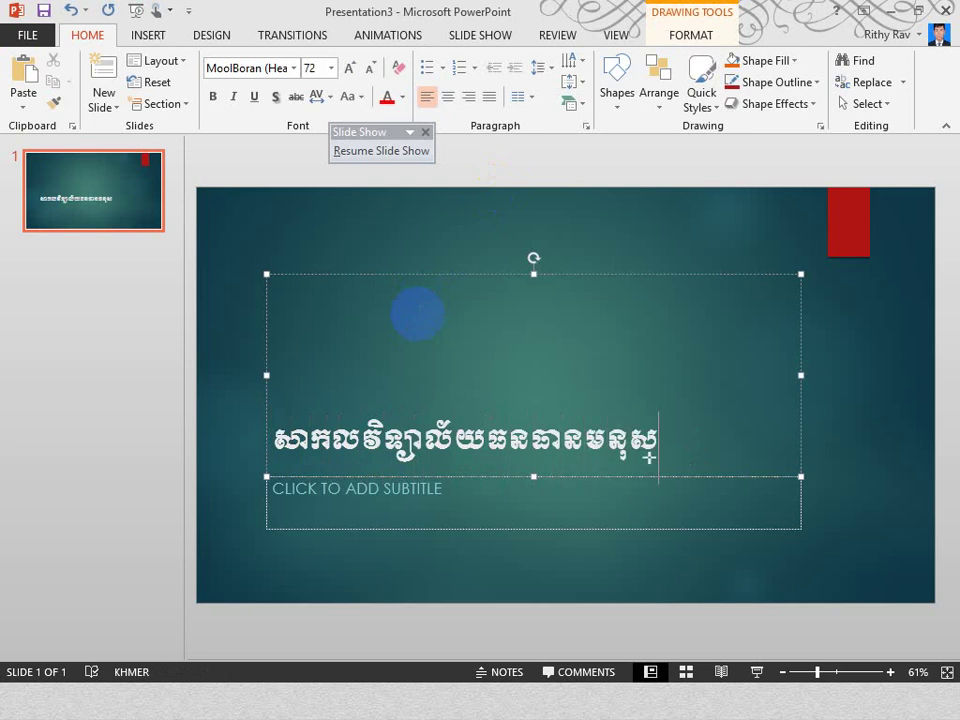
pyautogui.write('ស')
# Centre the title and set it in Khmer OS Muol at 40 pt.
pyautogui.hotkey('ctrl', 'a')
pyautogui.hotkey('ctrl', 'e')
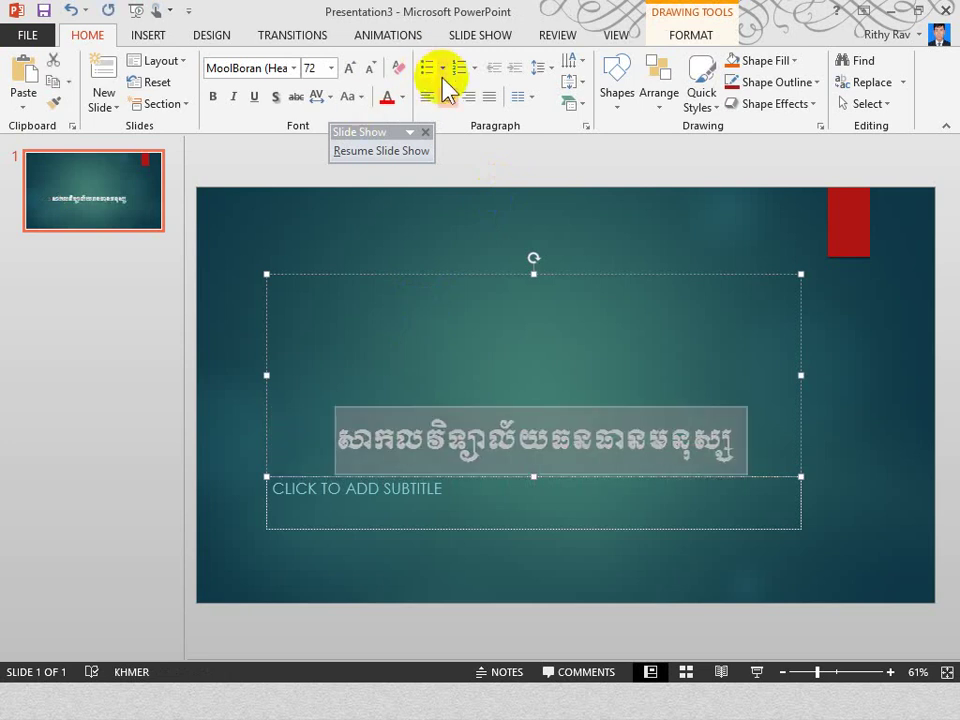
pyautogui.click(284, 67)
pyautogui.write('ក')
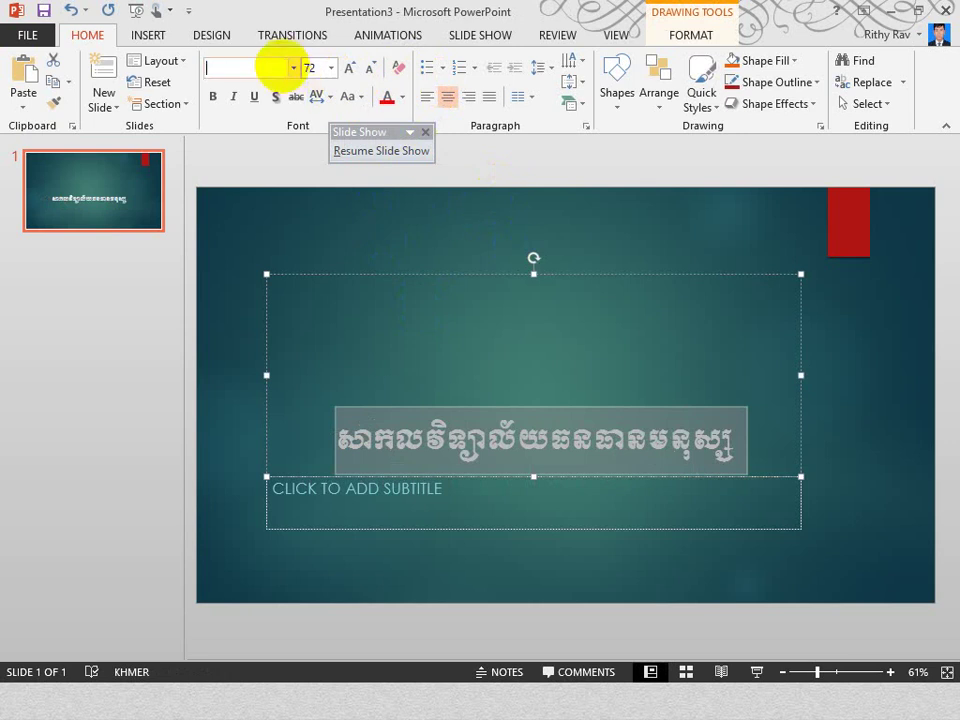
pyautogui.write('Khmer Angkulik')
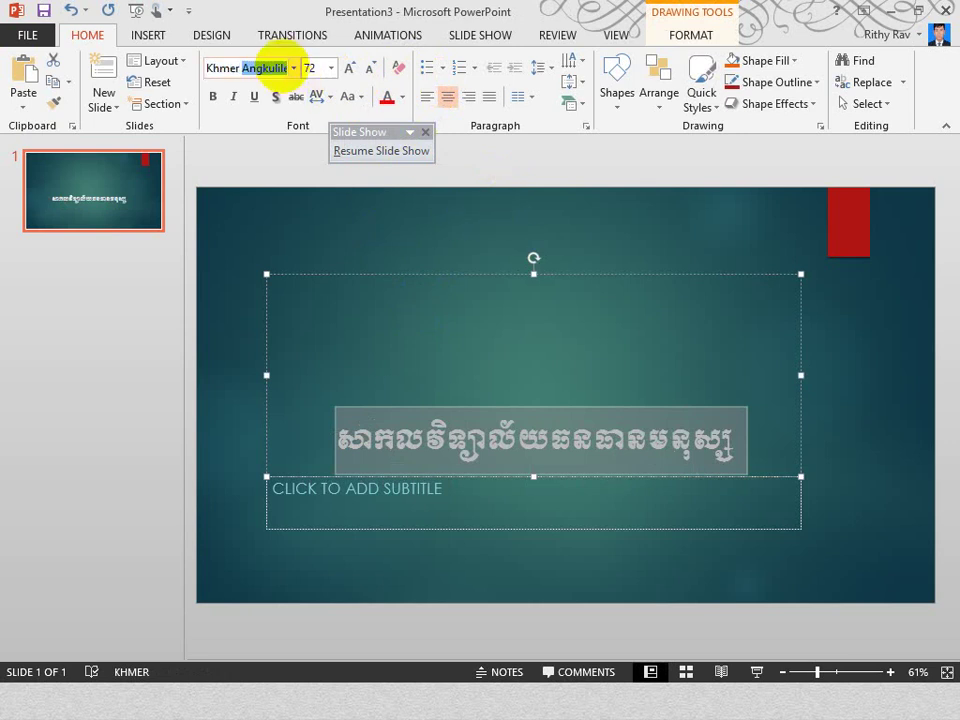
pyautogui.write(' OSd')
pyautogui.press('Return')
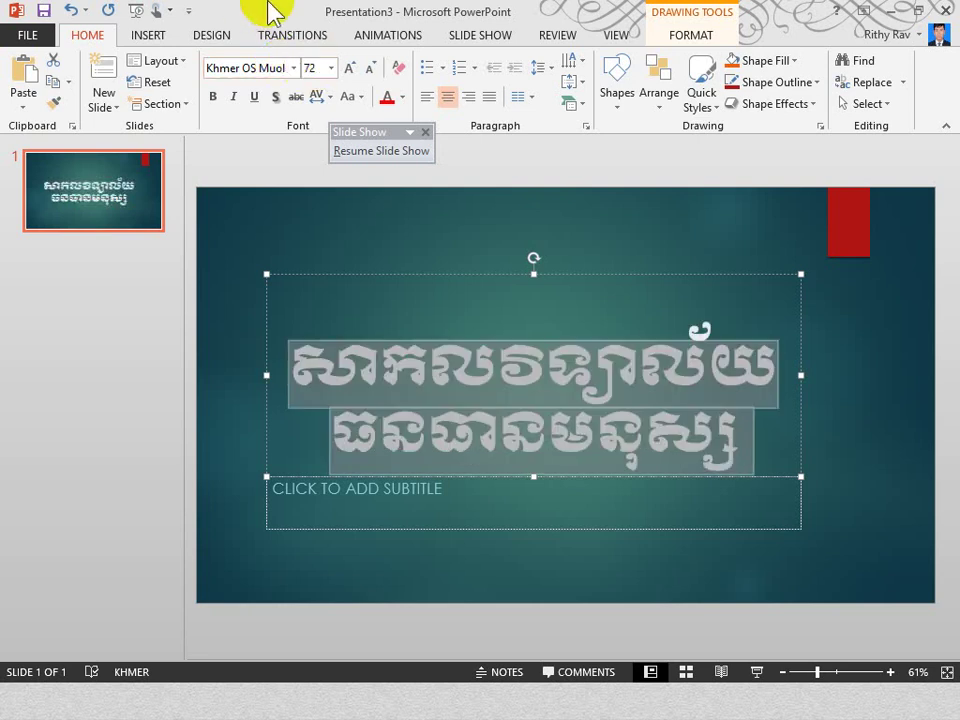
pyautogui.click(368, 68)
pyautogui.click(368, 68)
pyautogui.click(368, 68)
pyautogui.click(368, 68)
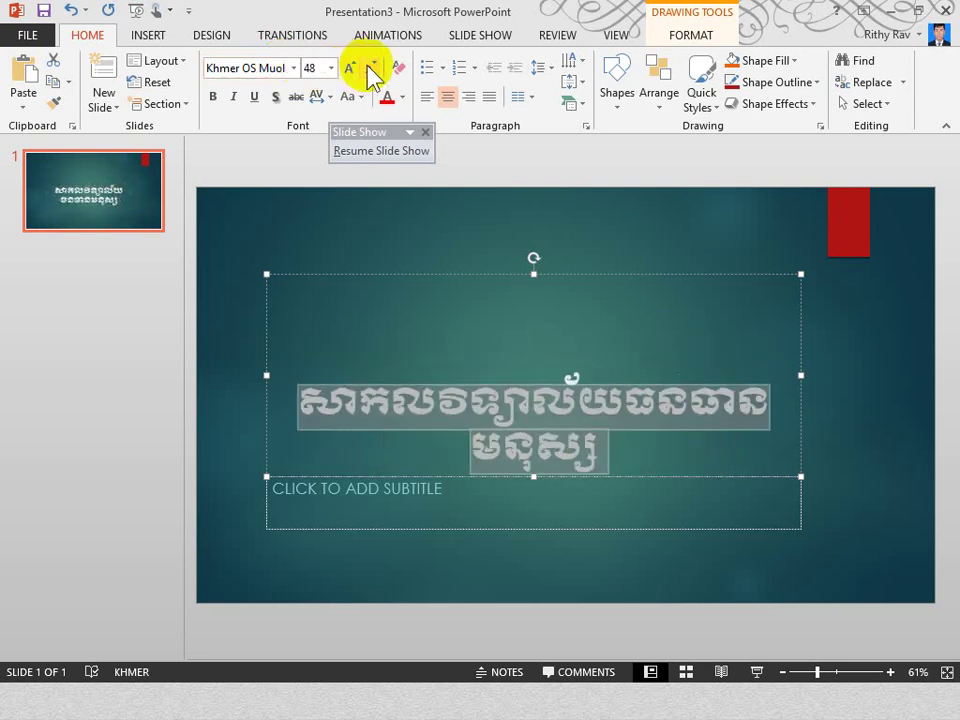
pyautogui.click(368, 68)
pyautogui.click(368, 68)
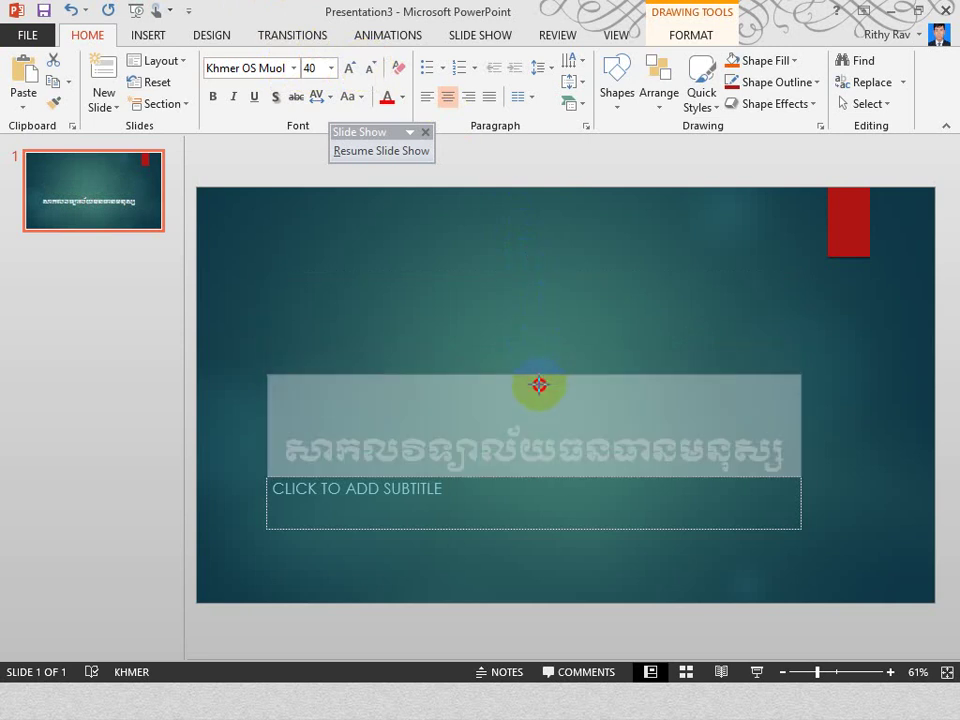
# Shrink the title box, add 'Human Resource University' as a second line, and lower it slightly.
pyautogui.moveTo(534, 274)
pyautogui.mouseDown()
pyautogui.moveTo(534, 404)
pyautogui.moveTo(599, 198)
pyautogui.mouseUp()
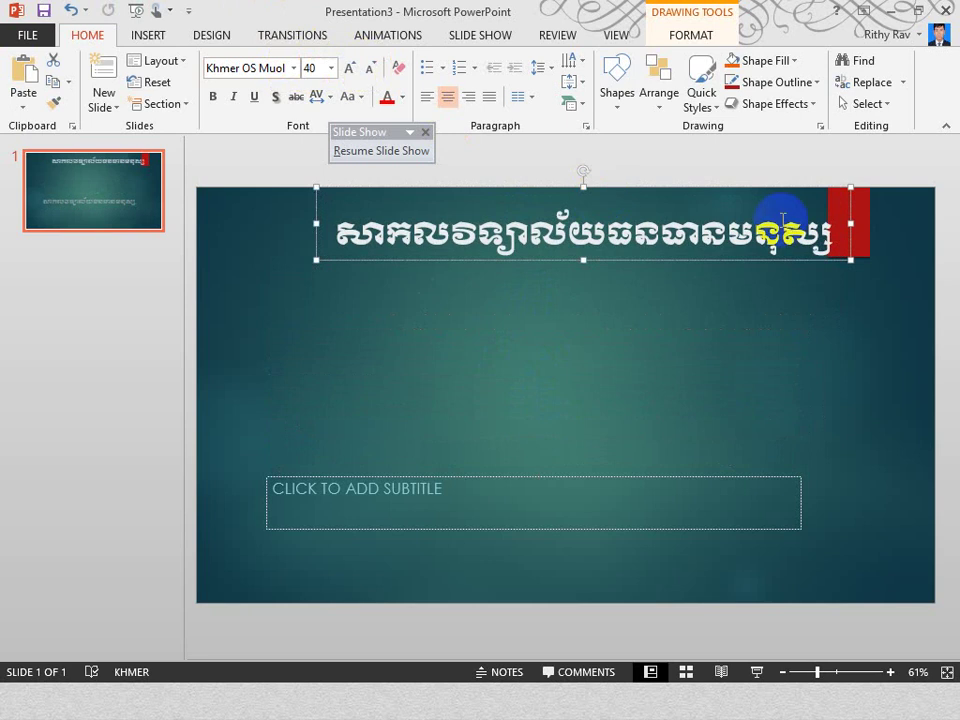
pyautogui.click(836, 240)
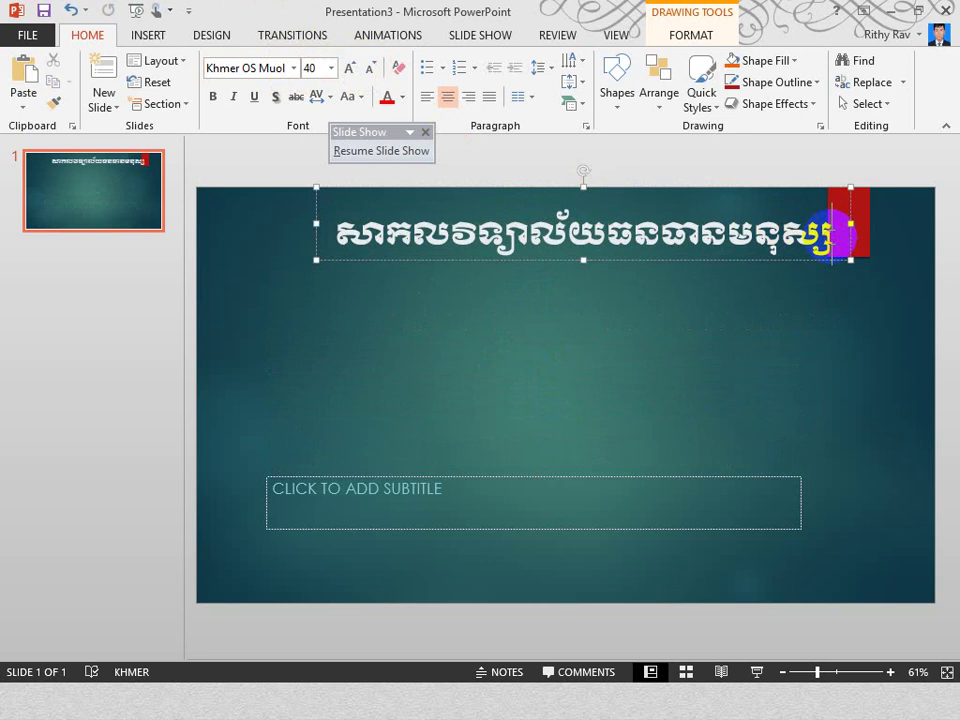
pyautogui.press('Return')
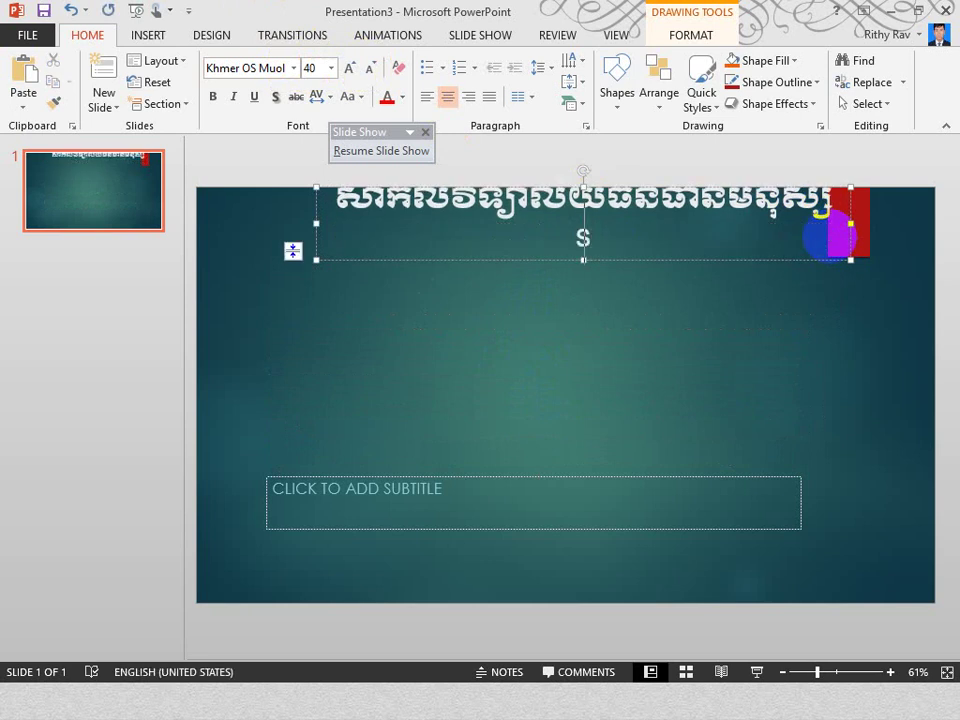
pyautogui.press('BackSpace')
pyautogui.press('alt')
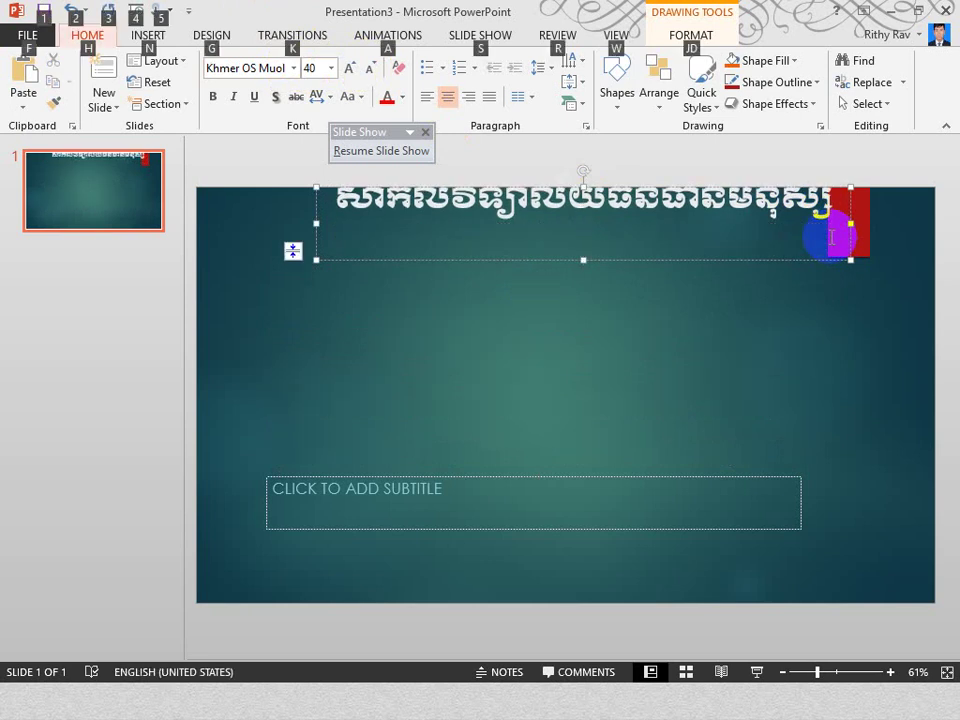
pyautogui.click(831, 237)
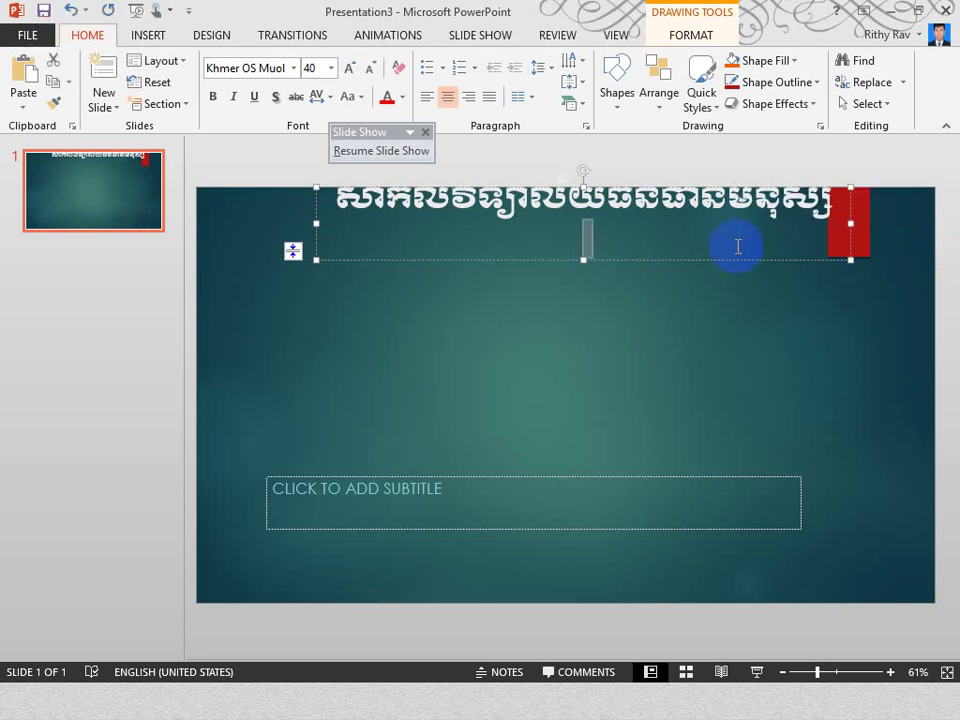
pyautogui.write('Huma')
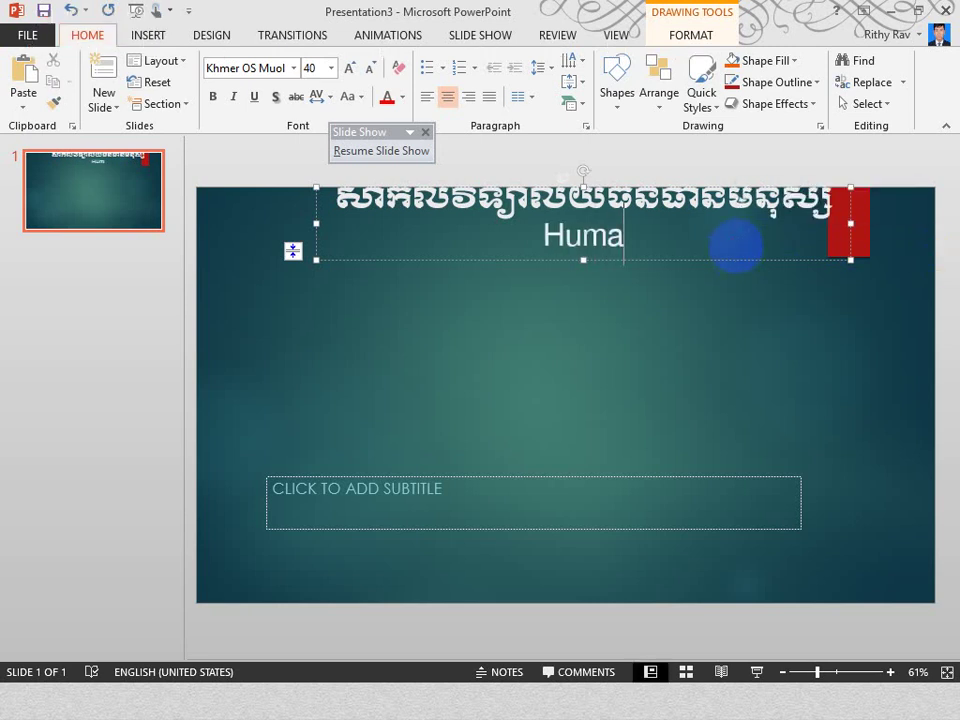
pyautogui.write('n Resou')
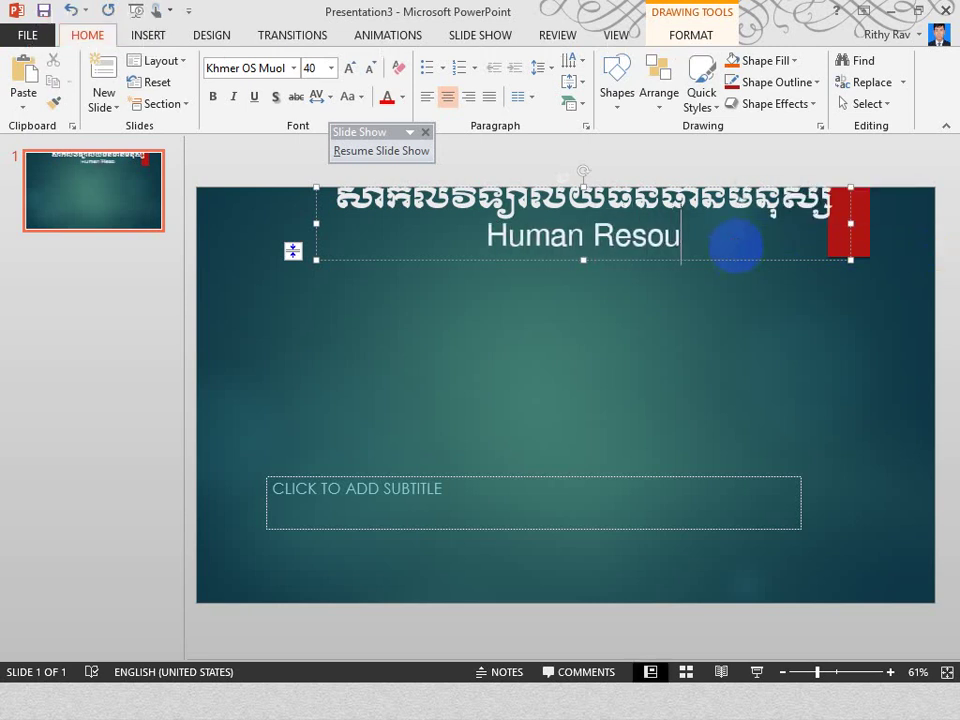
pyautogui.write('rce Univ')
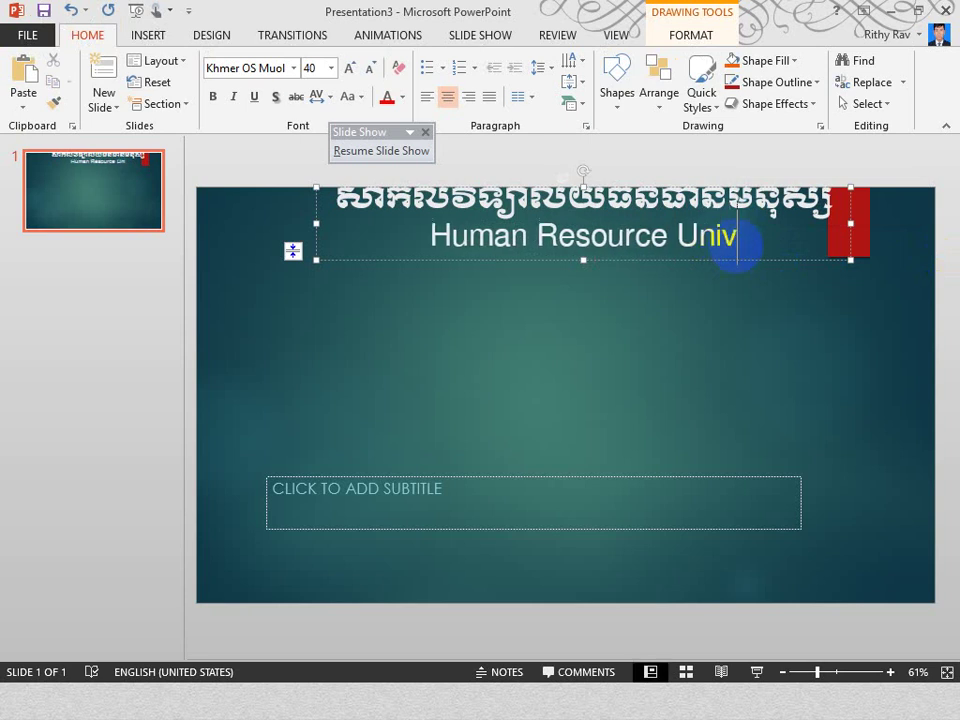
pyautogui.write('ersio')
pyautogui.press('BackSpace')
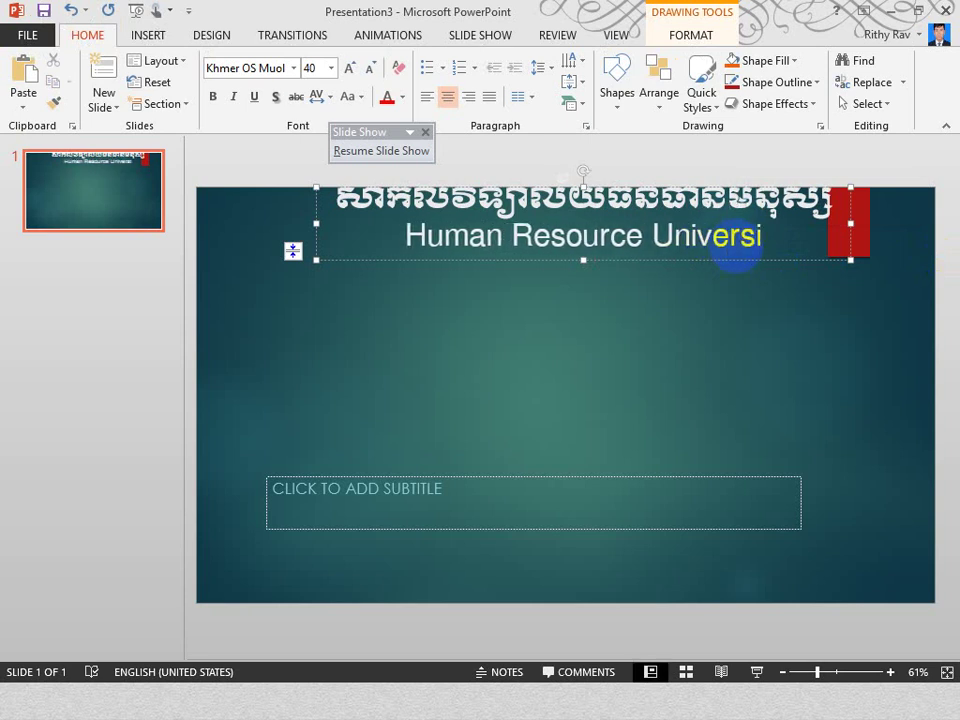
pyautogui.write('ty')
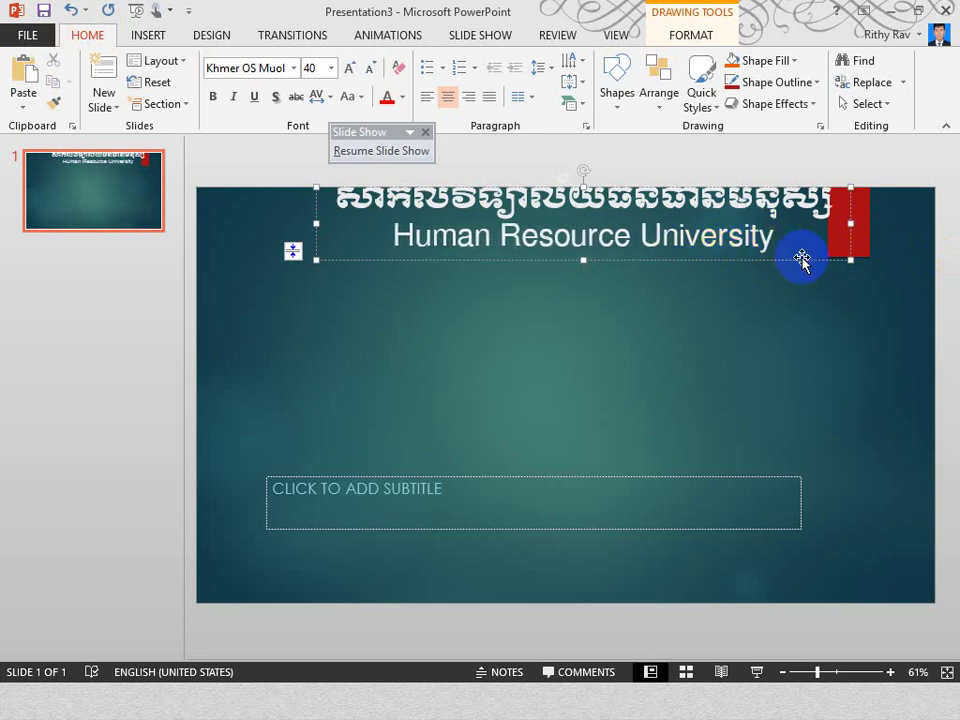
pyautogui.moveTo(799, 259); pyautogui.dragTo(800, 276)
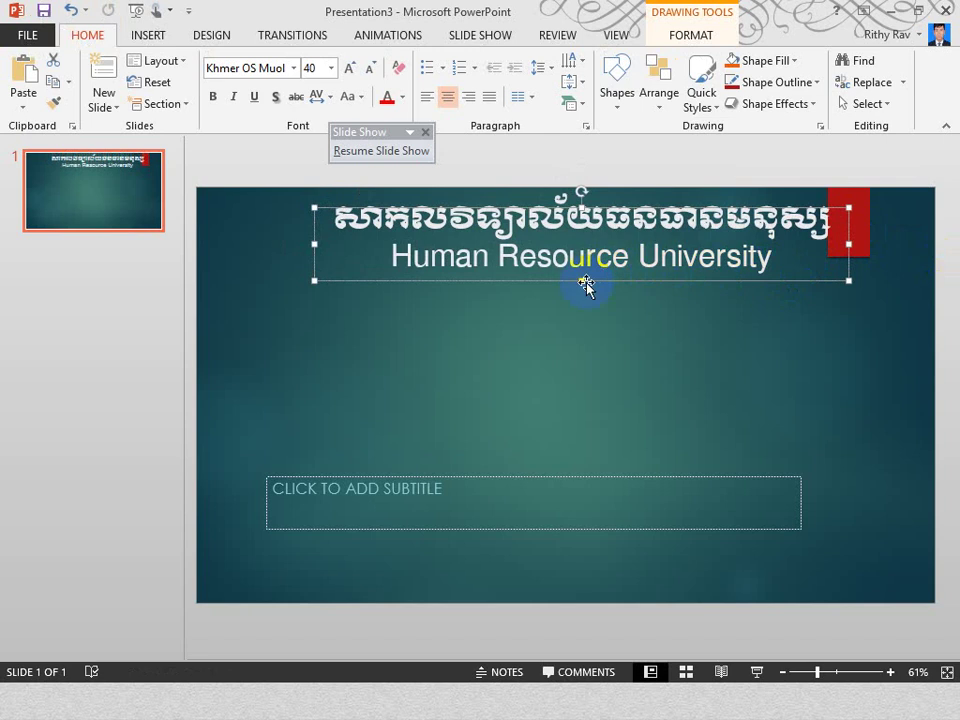
pyautogui.moveTo(583, 281)
pyautogui.mouseDown()
pyautogui.moveTo(583, 294)
pyautogui.moveTo(598, 281)
pyautogui.mouseUp()
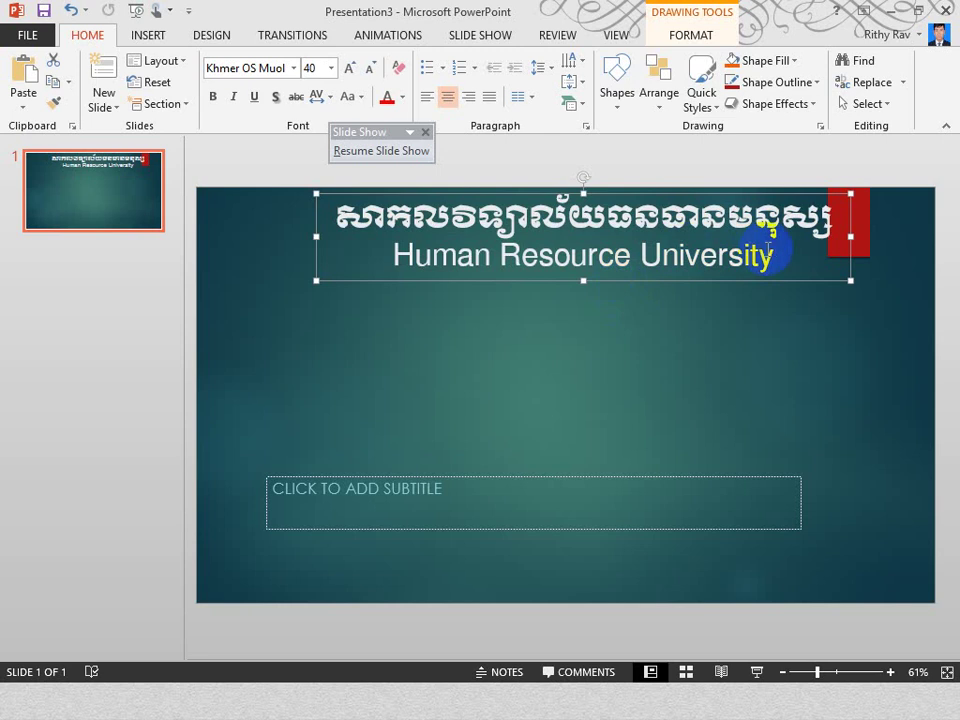
pyautogui.moveTo(776, 256); pyautogui.dragTo(400, 222)
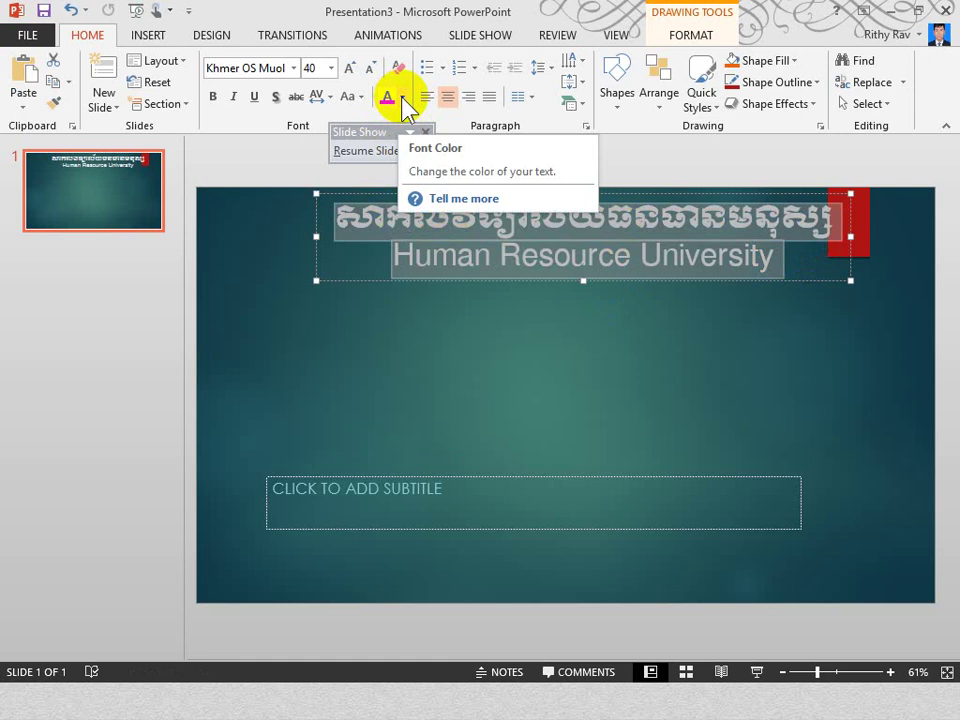
pyautogui.click(403, 97)
pyautogui.click(403, 97)
pyautogui.click(403, 97)
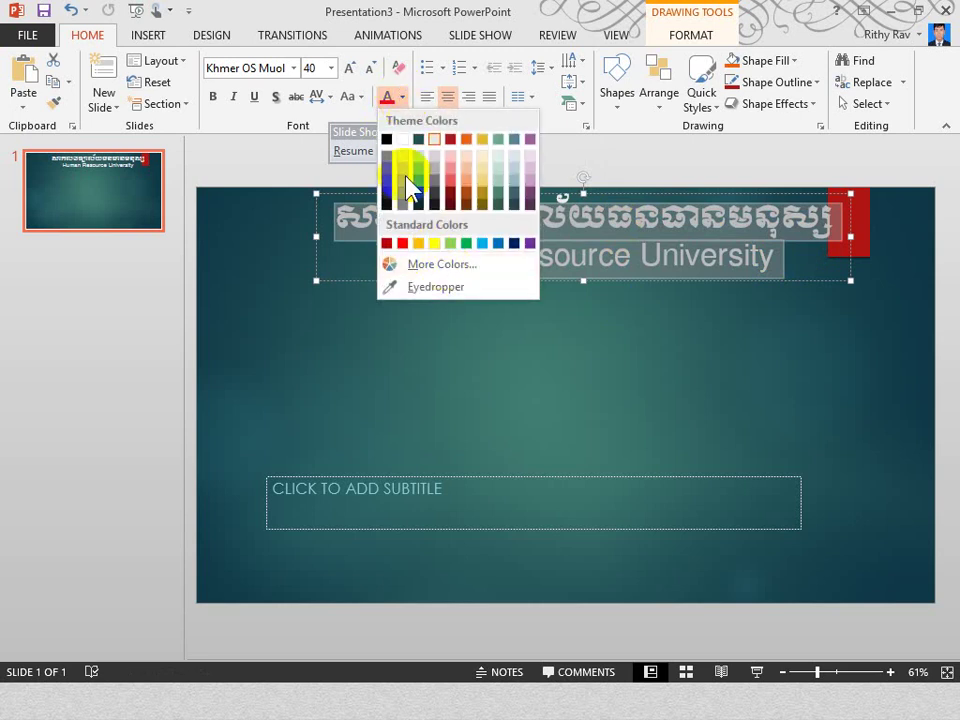
pyautogui.click(438, 266)
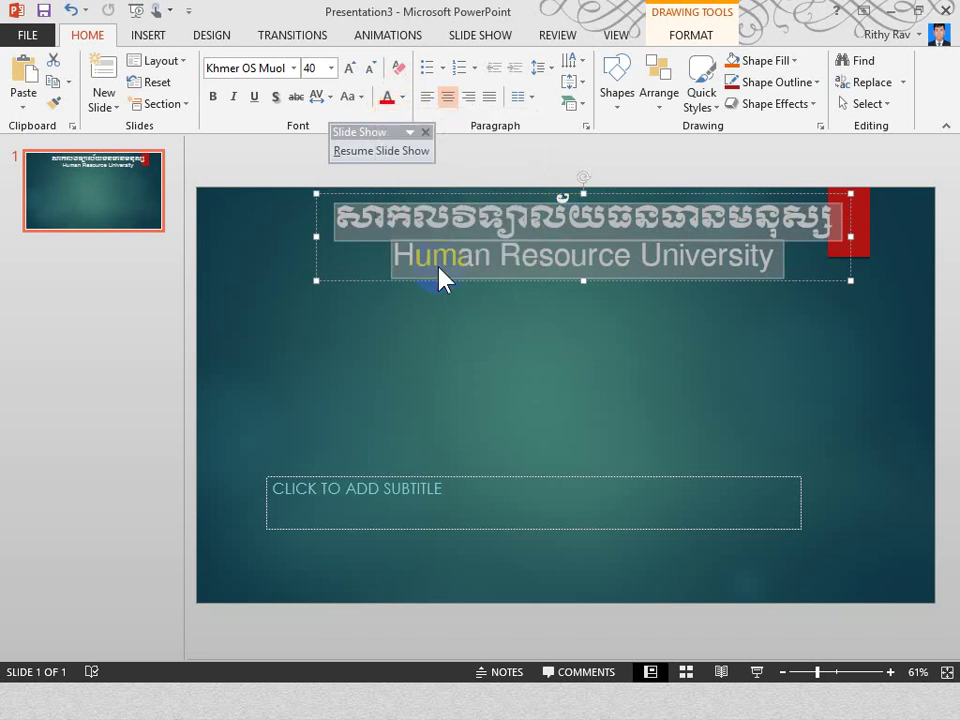
pyautogui.click(362, 206)
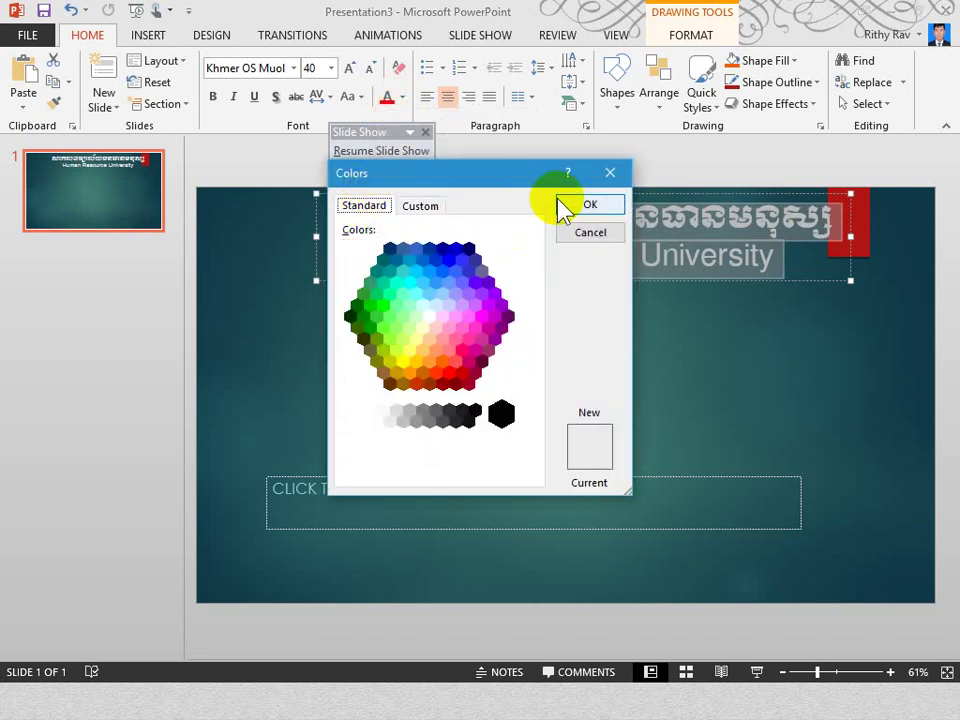
pyautogui.click(614, 176)
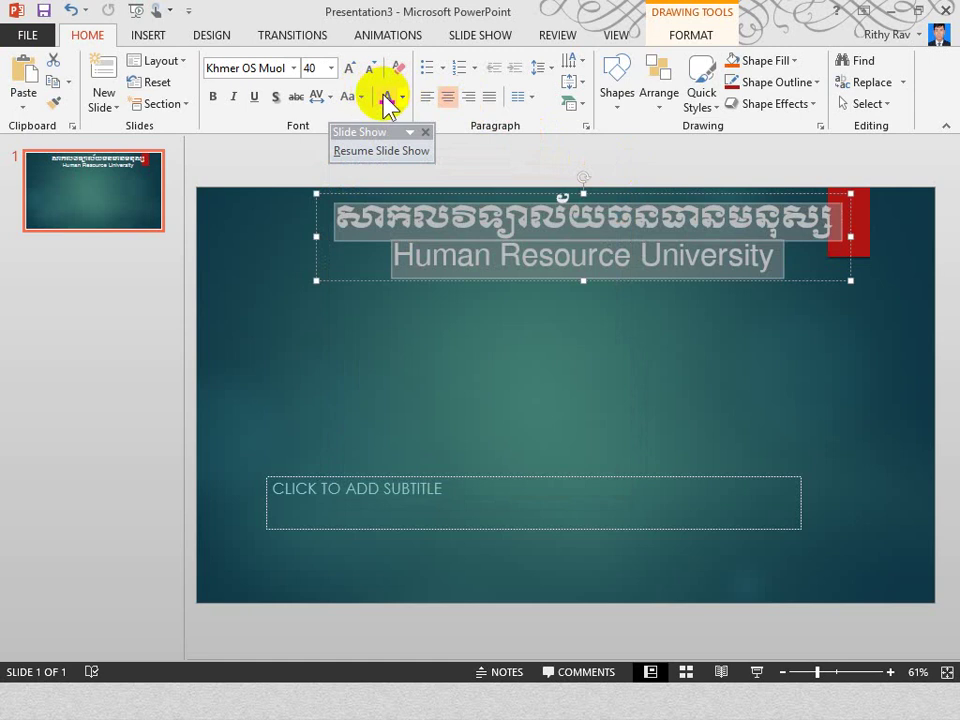
pyautogui.click(364, 98)
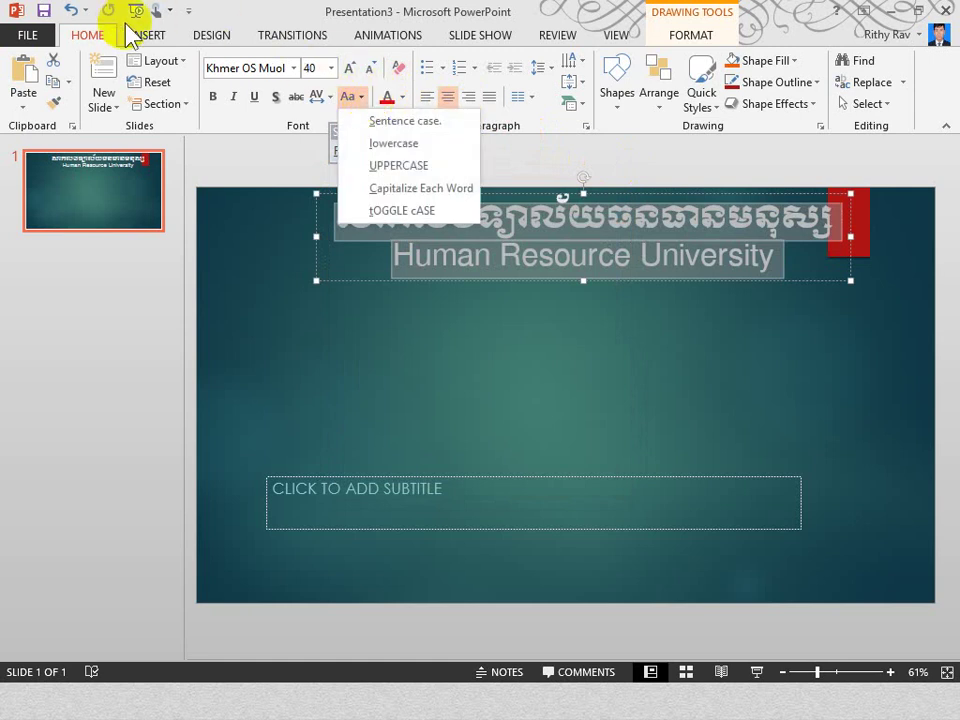
# Open More Gradients from the Format tab's Text Fill menu for the title text.
pyautogui.click(707, 36)
pyautogui.click(706, 34)
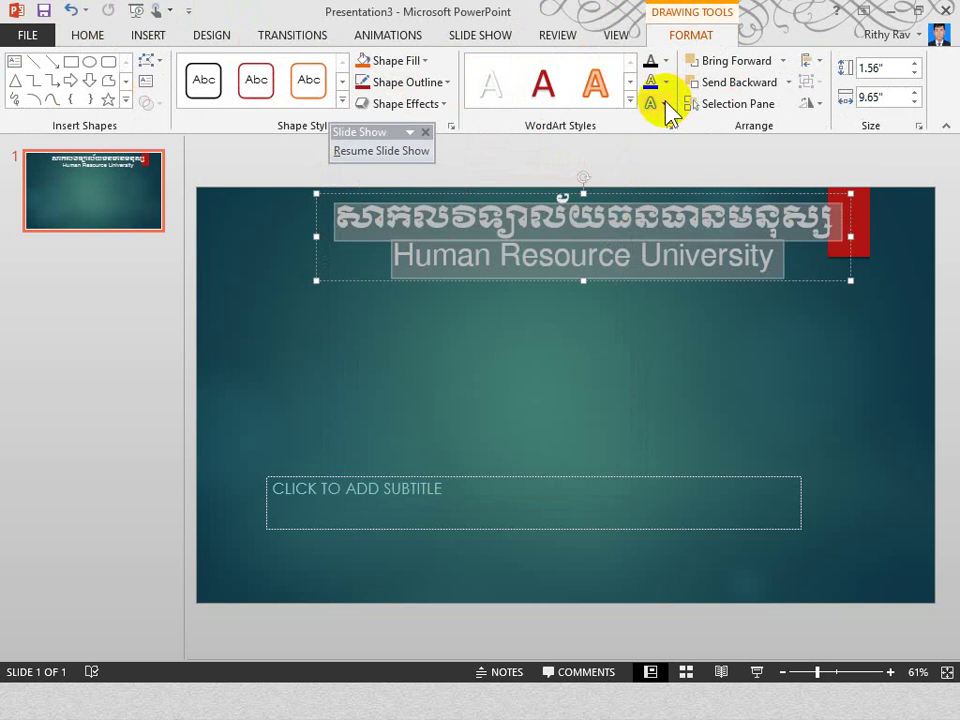
pyautogui.click(666, 104)
pyautogui.click(666, 85)
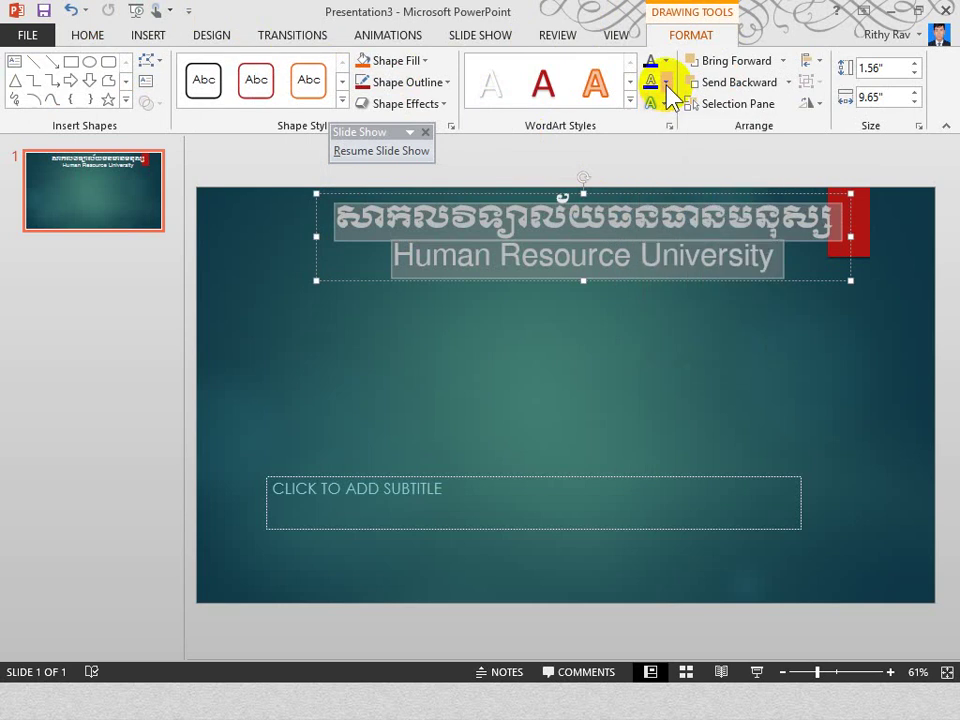
pyautogui.click(666, 83)
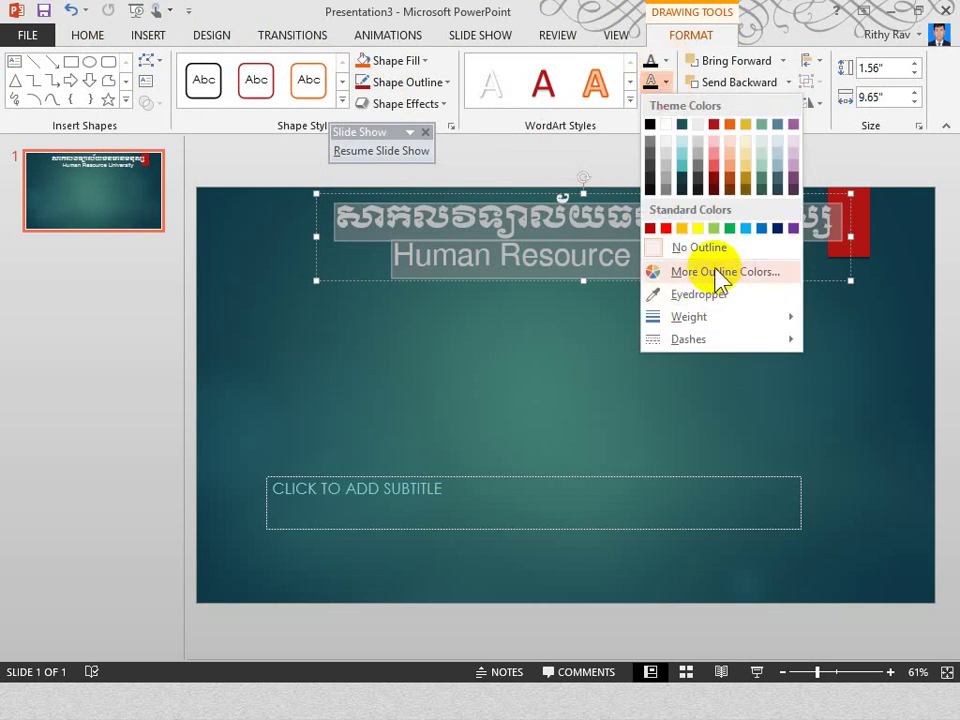
pyautogui.click(664, 62)
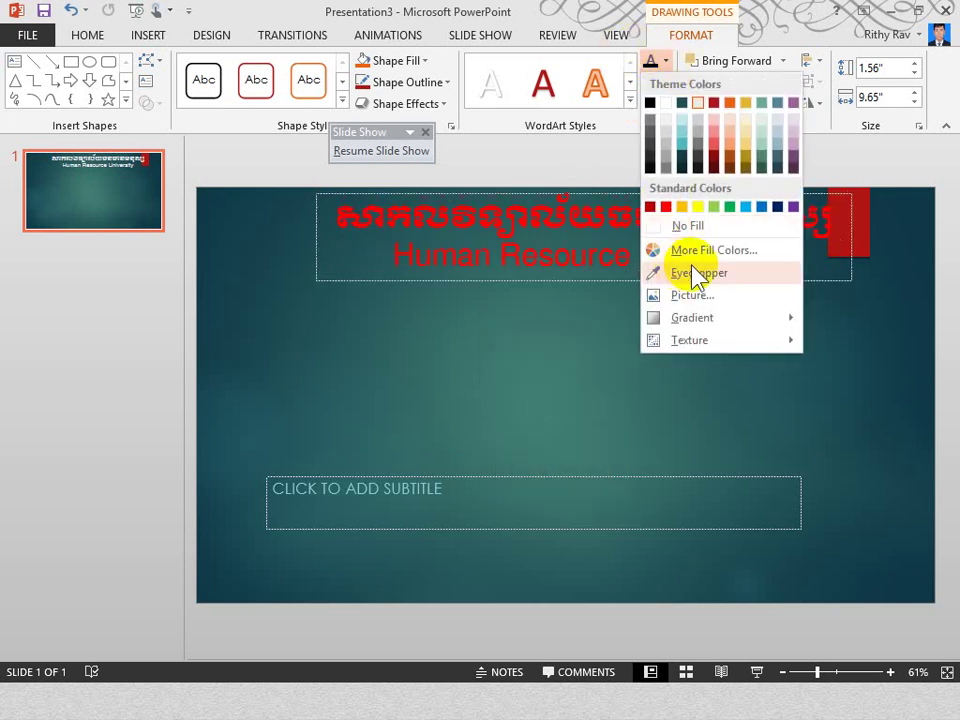
pyautogui.moveTo(719, 324)
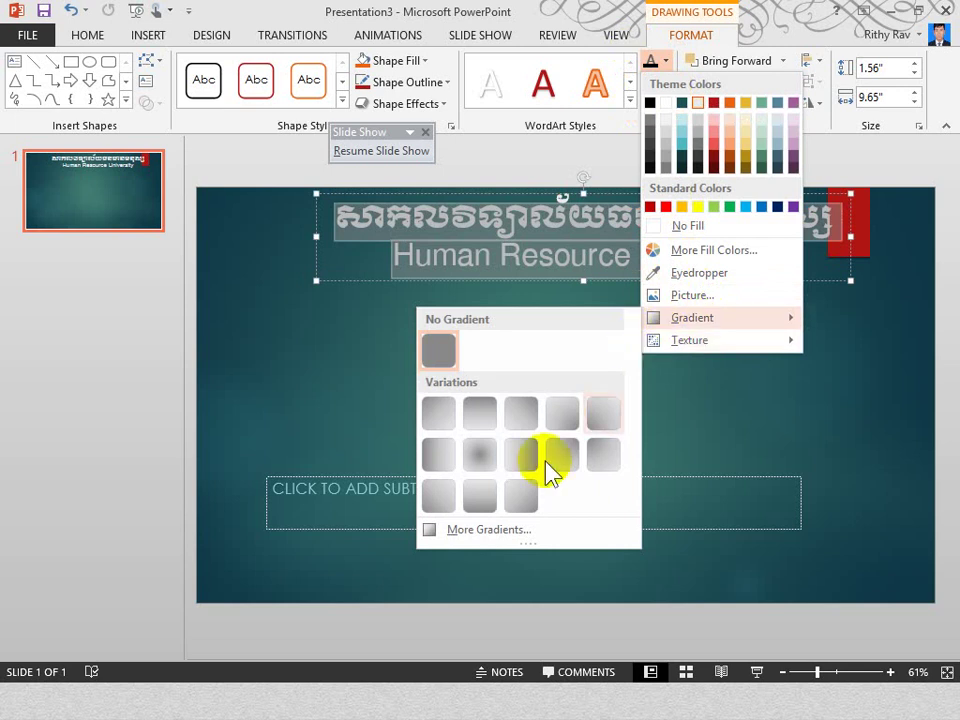
pyautogui.click(493, 527)
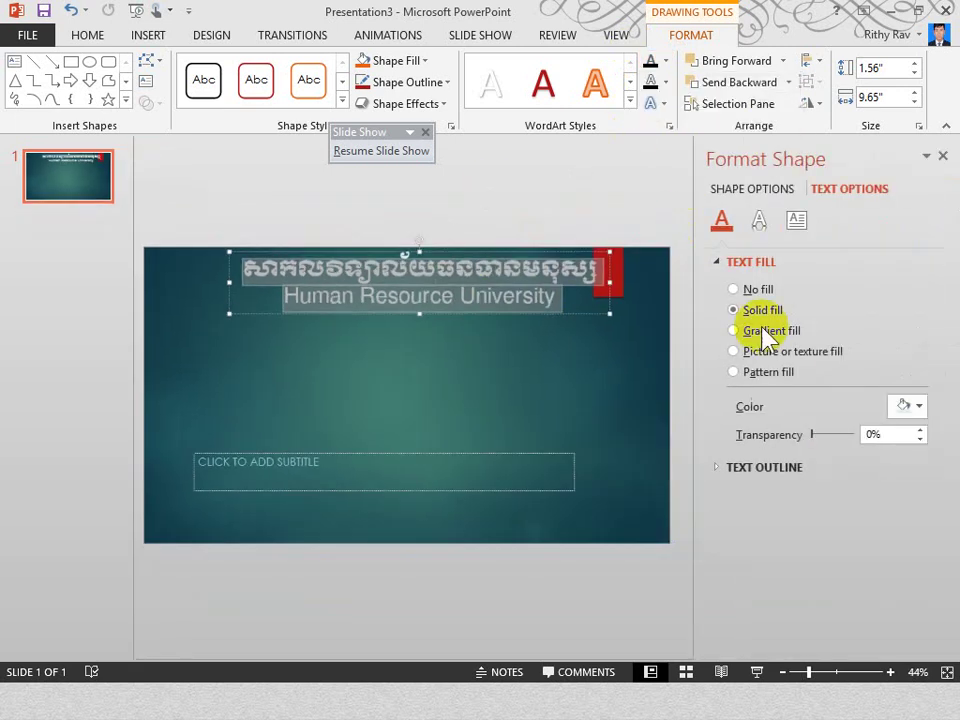
# Give the title text a gradient fill with yellow and green first two stops.
pyautogui.click(748, 331)
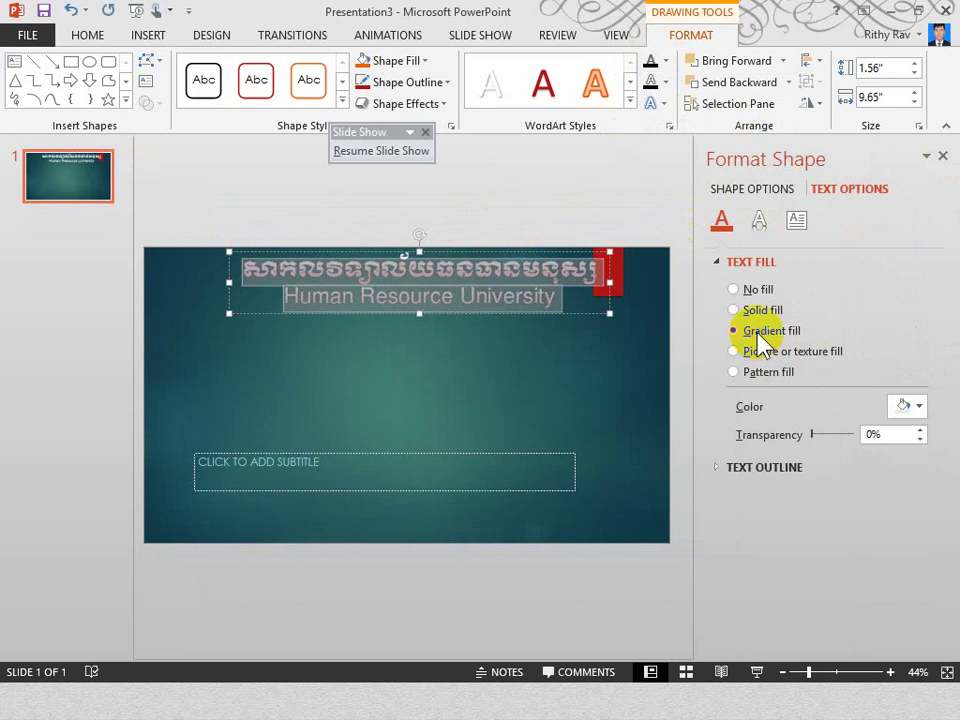
pyautogui.moveTo(829, 541); pyautogui.dragTo(768, 536)
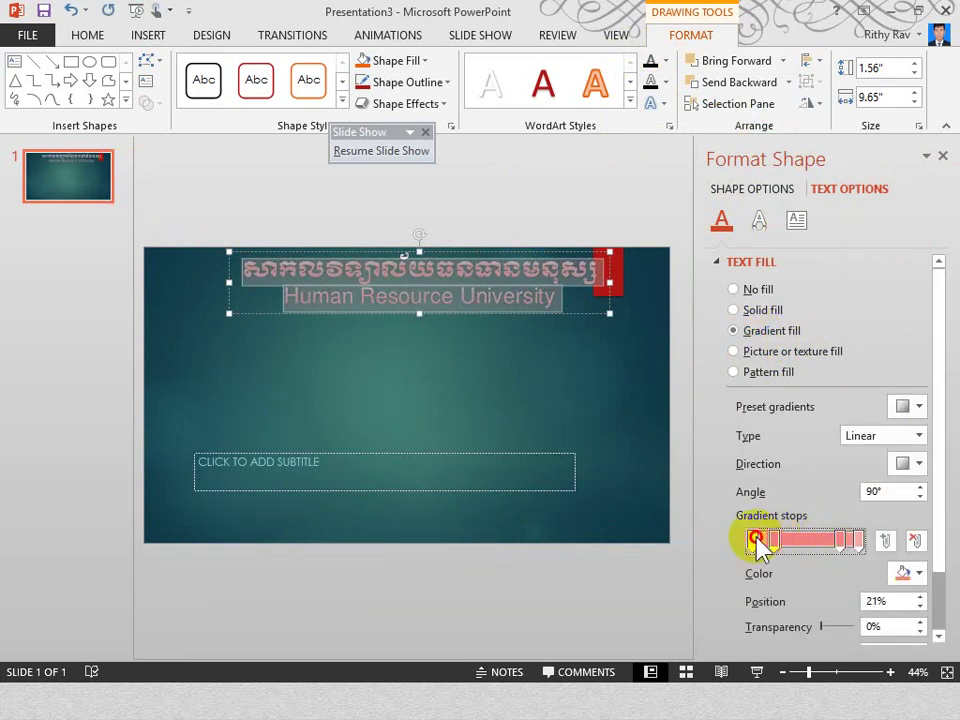
pyautogui.click(753, 542)
pyautogui.click(912, 575)
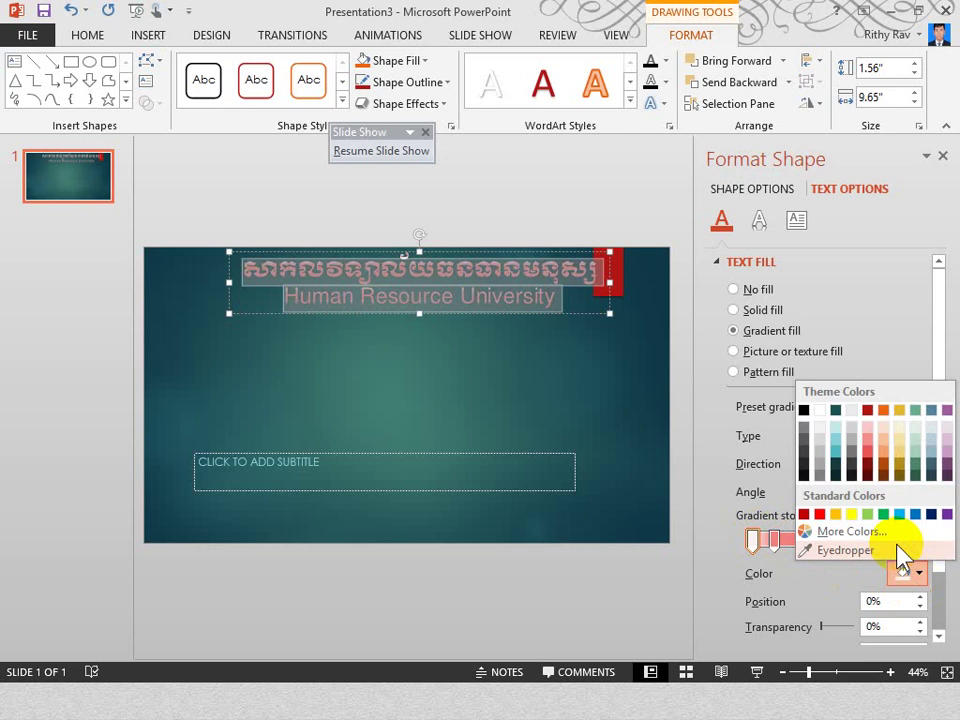
pyautogui.click(851, 514)
pyautogui.click(775, 542)
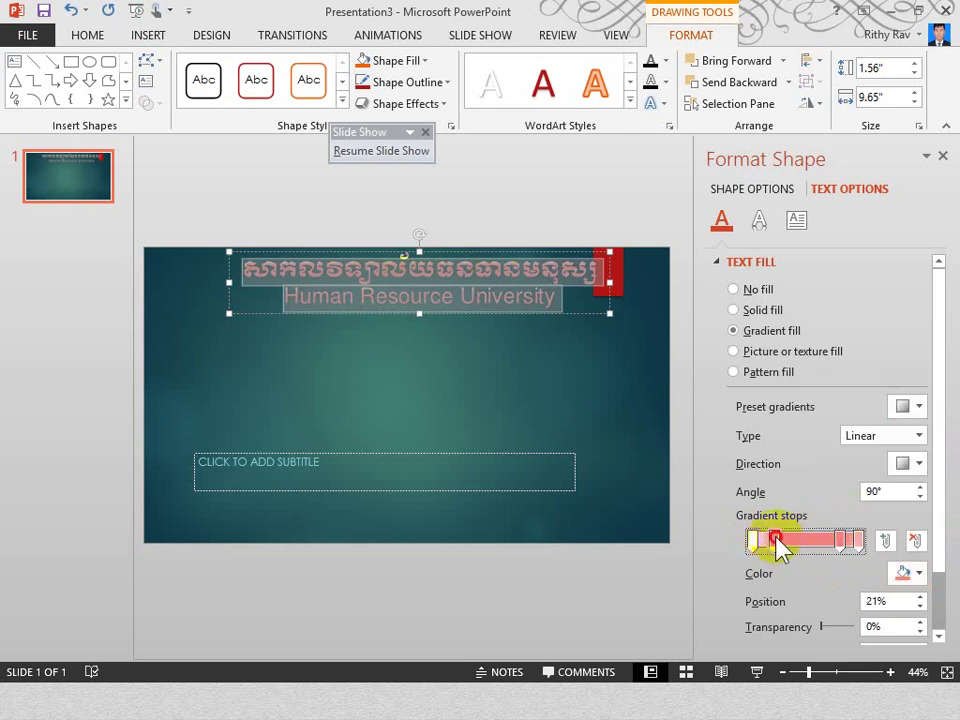
pyautogui.click(910, 573)
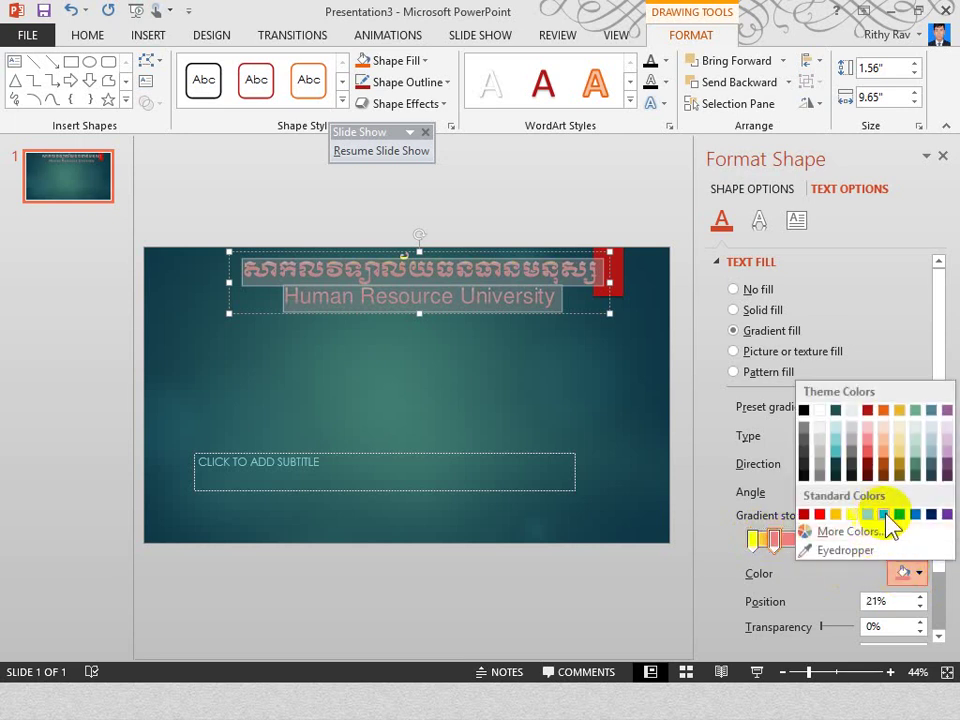
pyautogui.click(883, 514)
# Move a stop to 58% and make it near-white, then make the 85% stop red.
pyautogui.click(843, 541)
pyautogui.moveTo(843, 541); pyautogui.dragTo(814, 541)
pyautogui.click(906, 578)
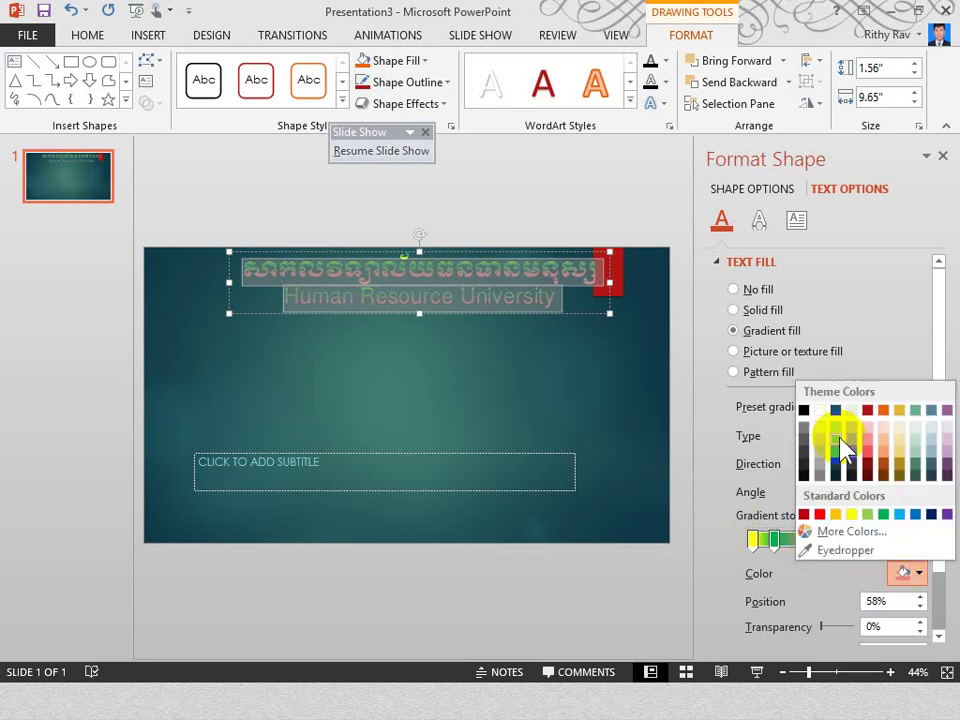
pyautogui.click(825, 422)
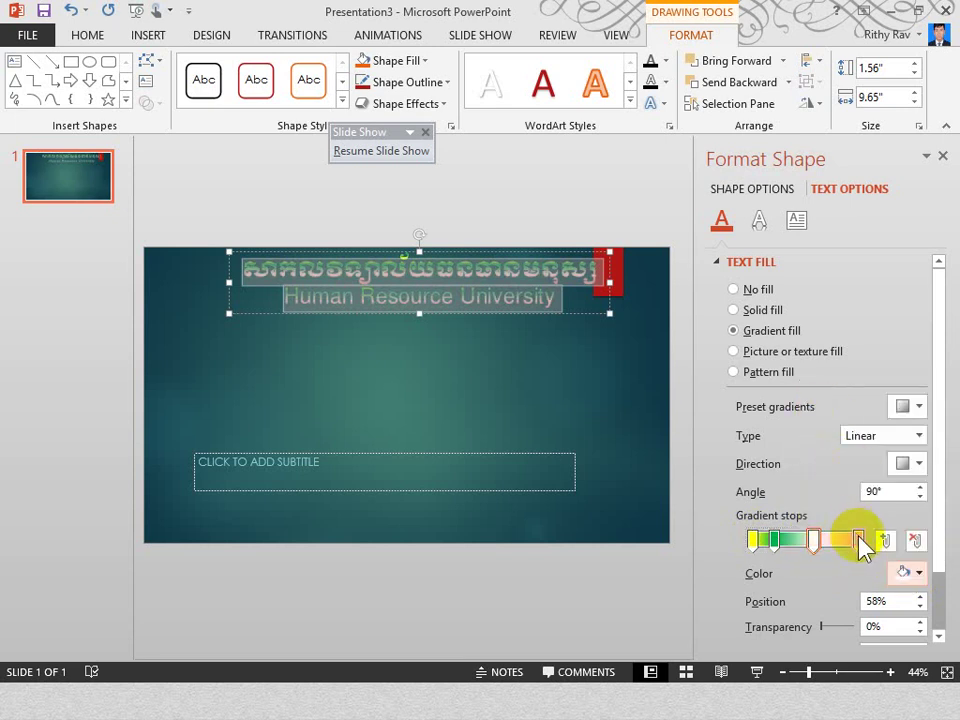
pyautogui.moveTo(857, 540)
pyautogui.mouseDown()
pyautogui.moveTo(836, 546)
pyautogui.moveTo(843, 542)
pyautogui.mouseUp()
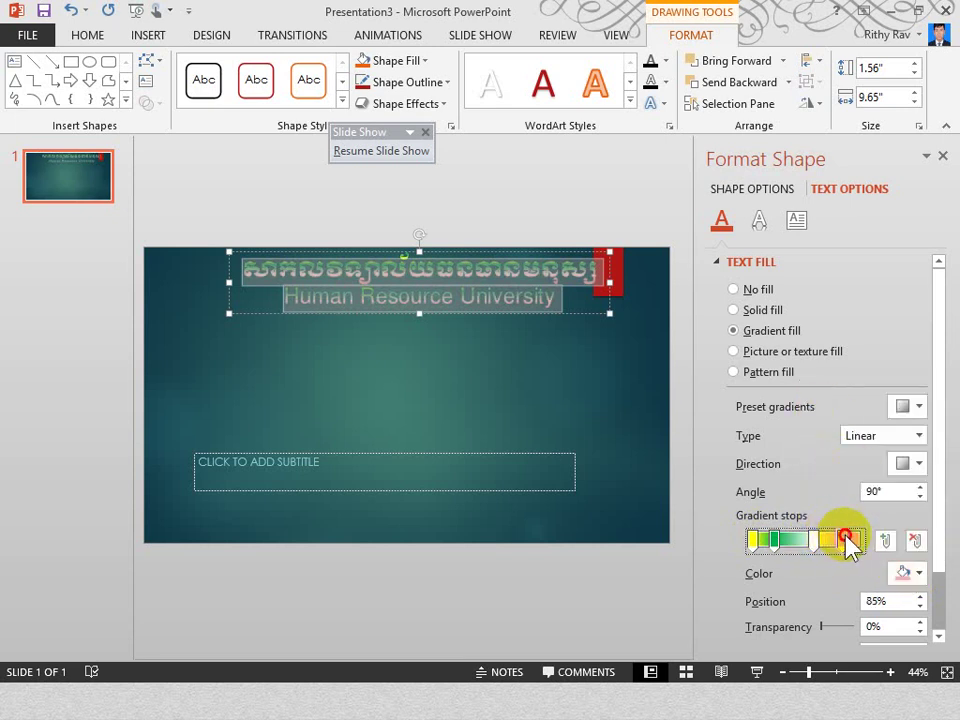
pyautogui.click(915, 573)
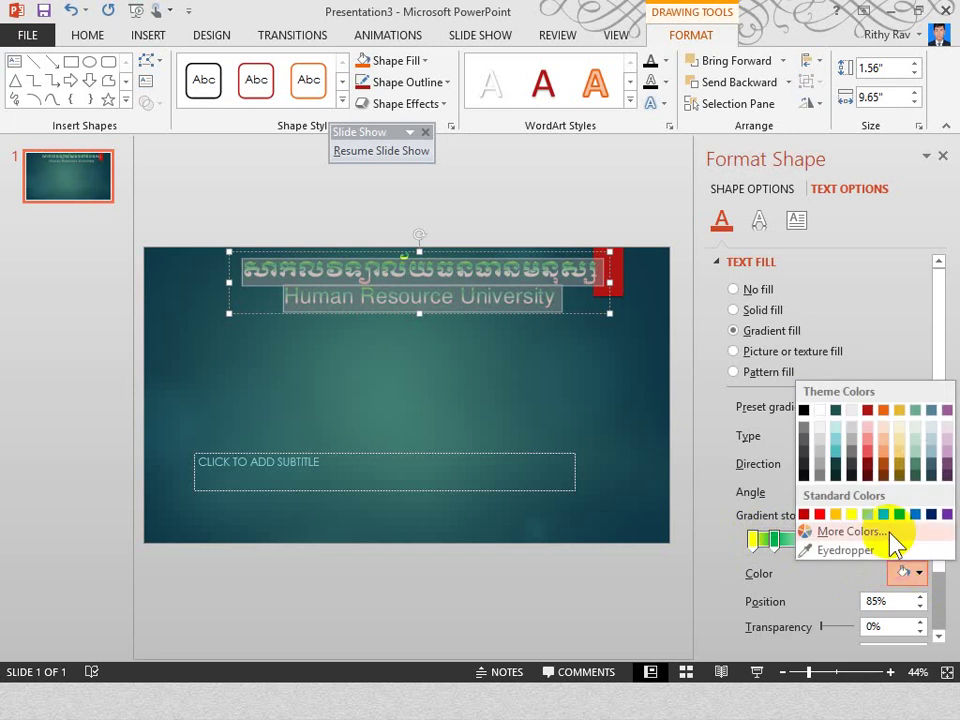
pyautogui.click(820, 514)
# Add a yellow gradient stop at 66% and push the last stop to 100%.
pyautogui.moveTo(818, 545); pyautogui.dragTo(804, 544)
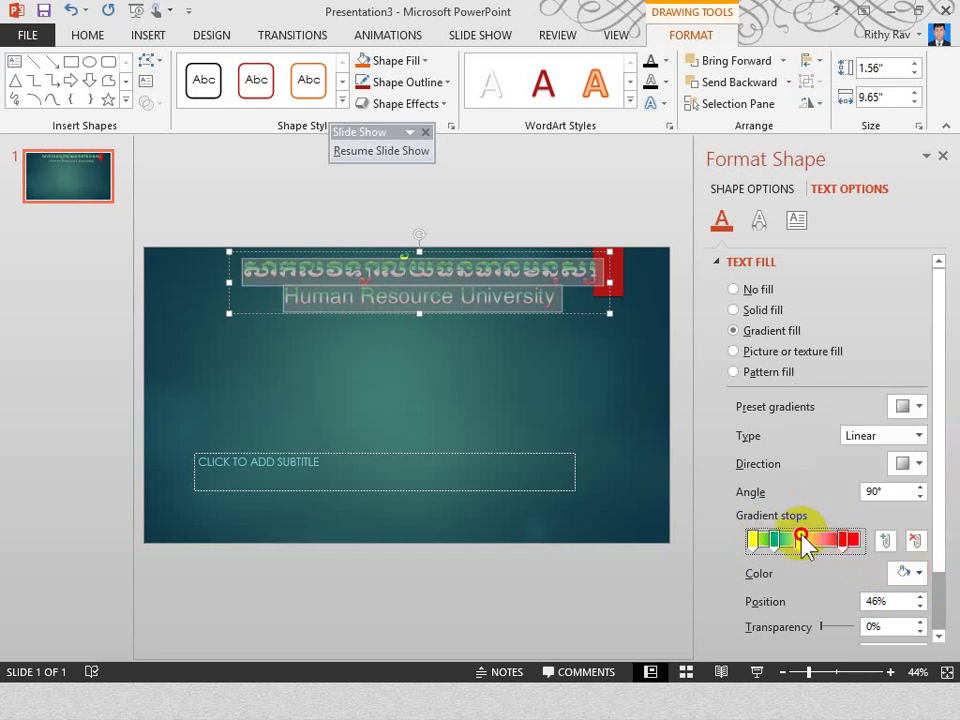
pyautogui.click(878, 541)
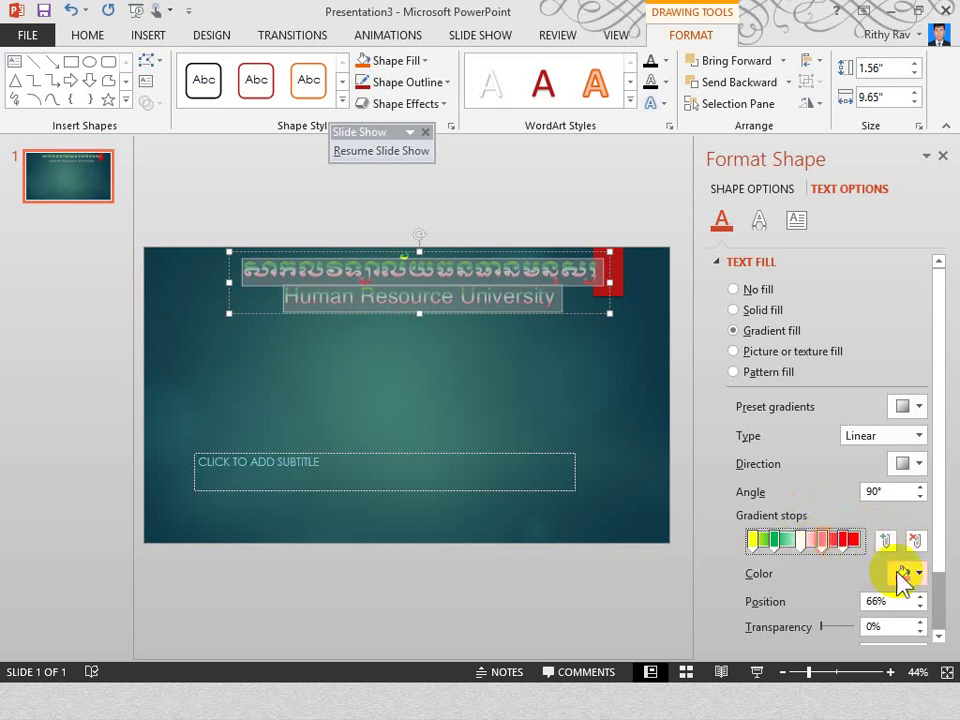
pyautogui.scroll(-2, 934, 589)
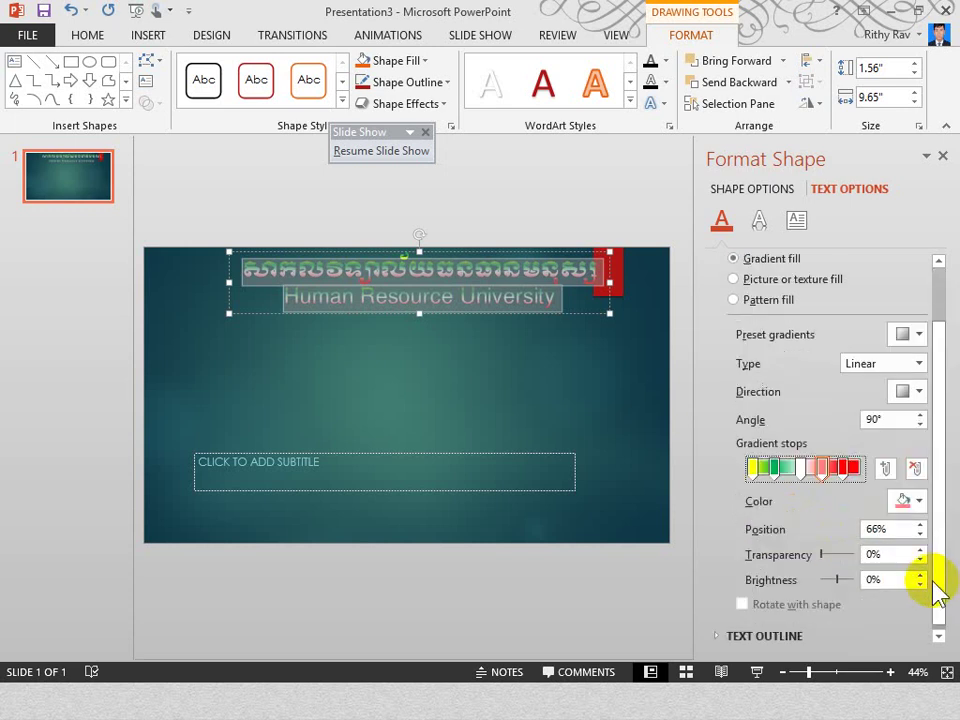
pyautogui.click(916, 502)
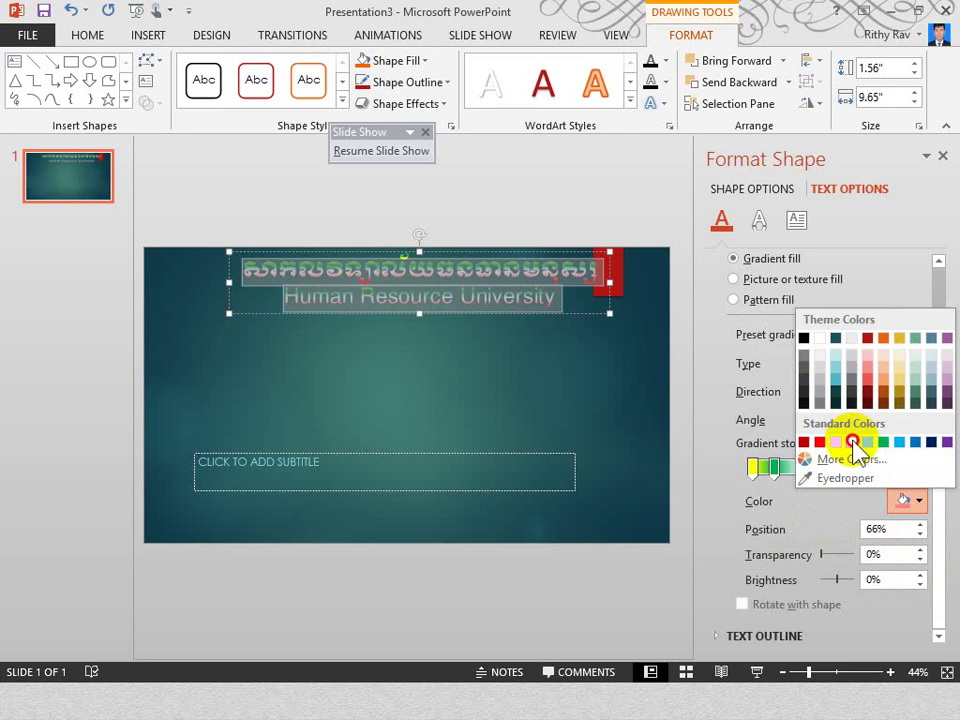
pyautogui.click(853, 443)
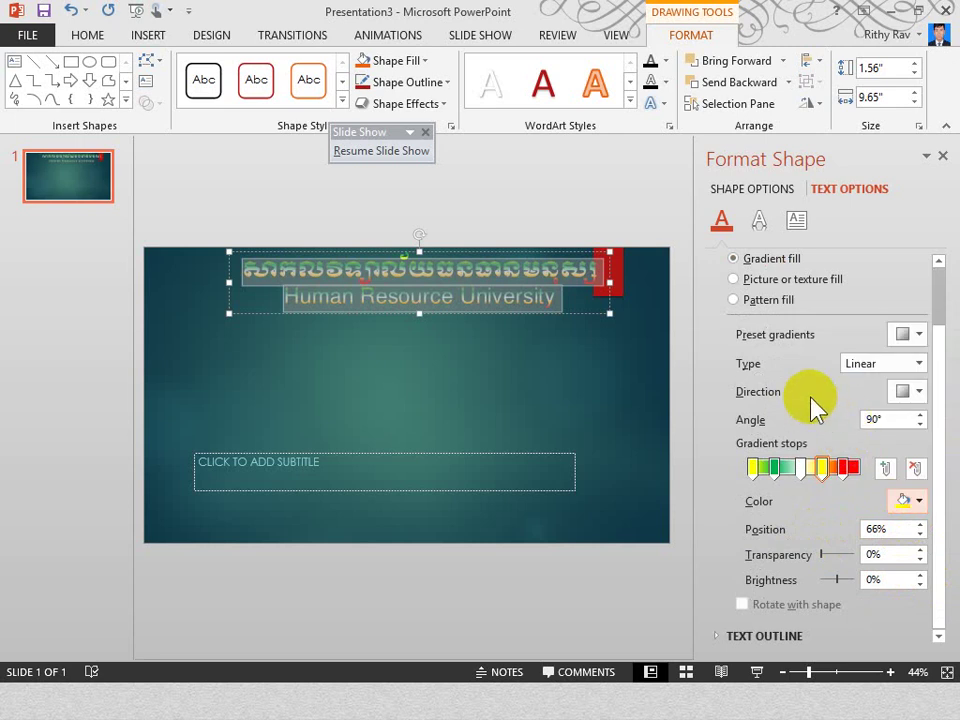
pyautogui.click(858, 465)
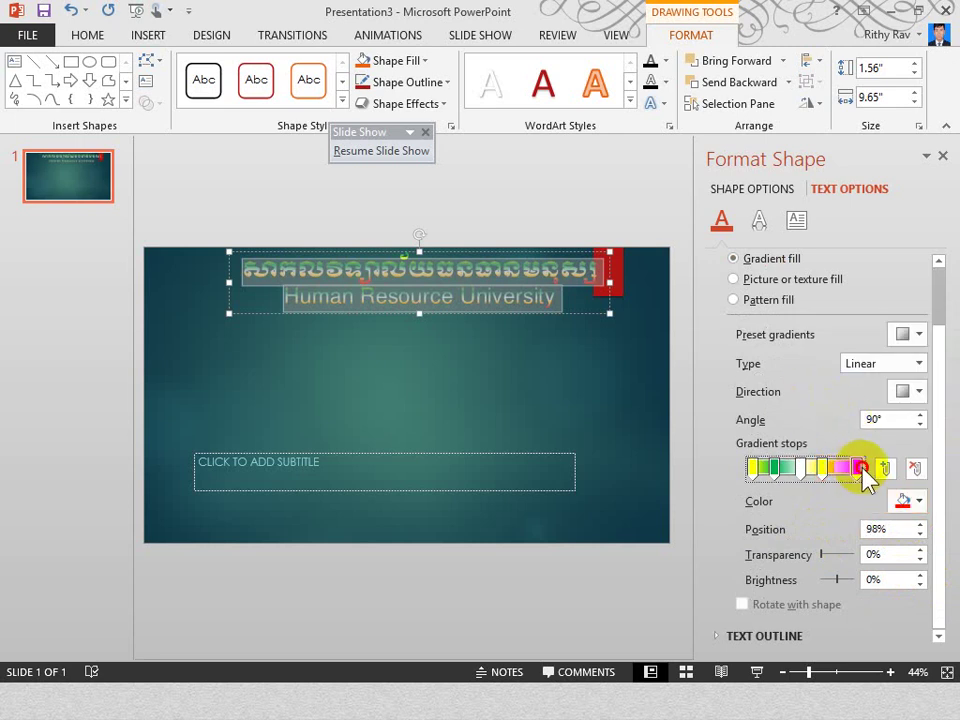
pyautogui.moveTo(862, 466); pyautogui.dragTo(868, 468)
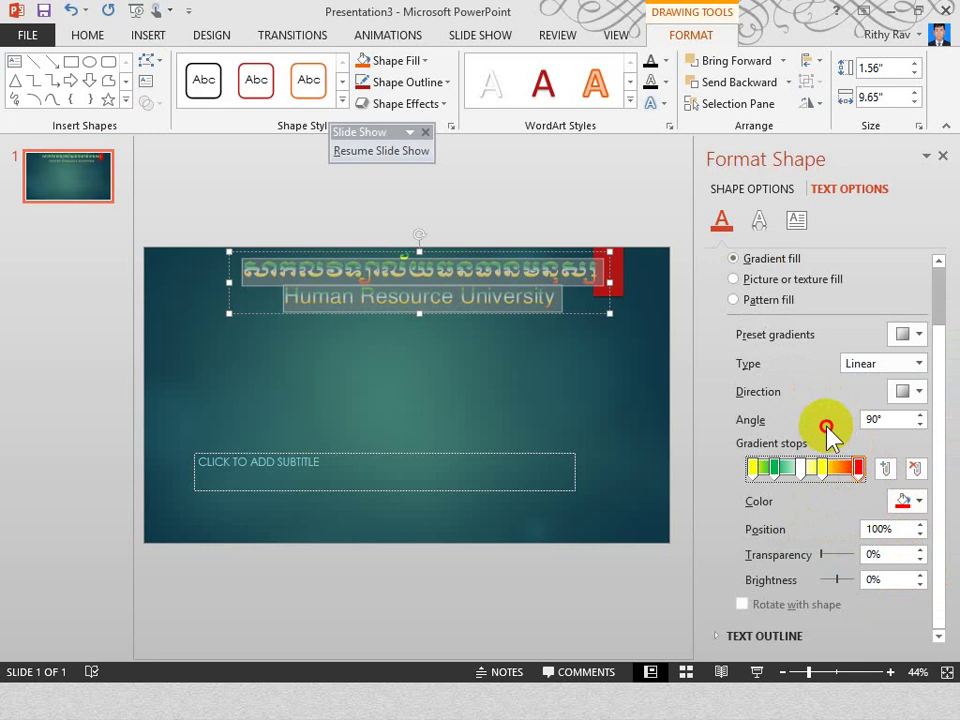
pyautogui.click(590, 284)
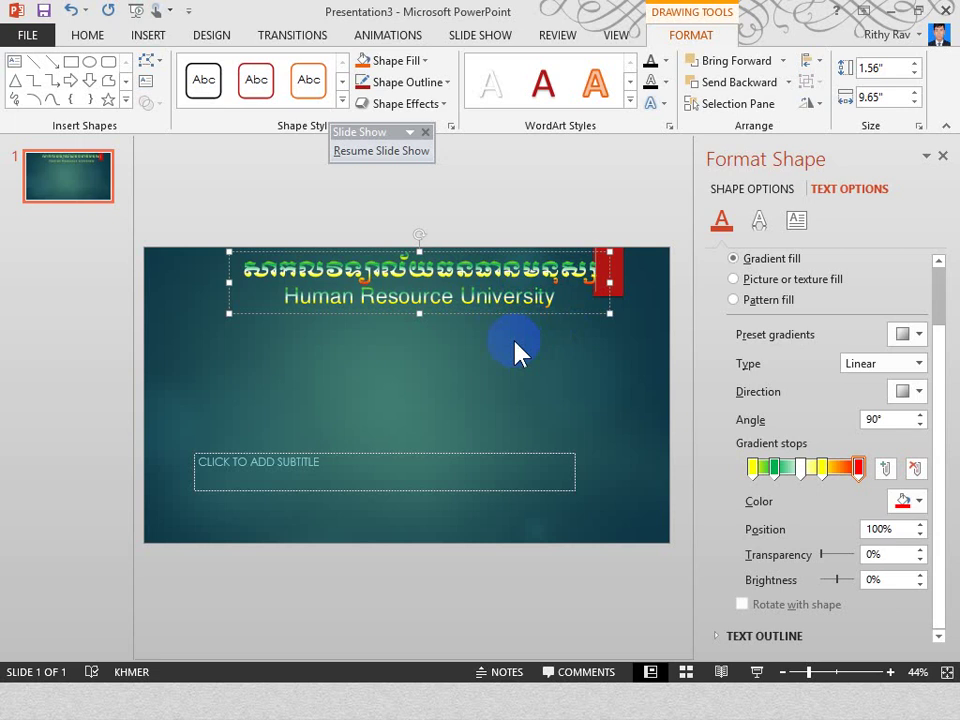
# Move the subtitle placeholder up beneath the title, type a short Khmer line, and select it.
pyautogui.click(440, 415)
pyautogui.moveTo(415, 453); pyautogui.dragTo(448, 336)
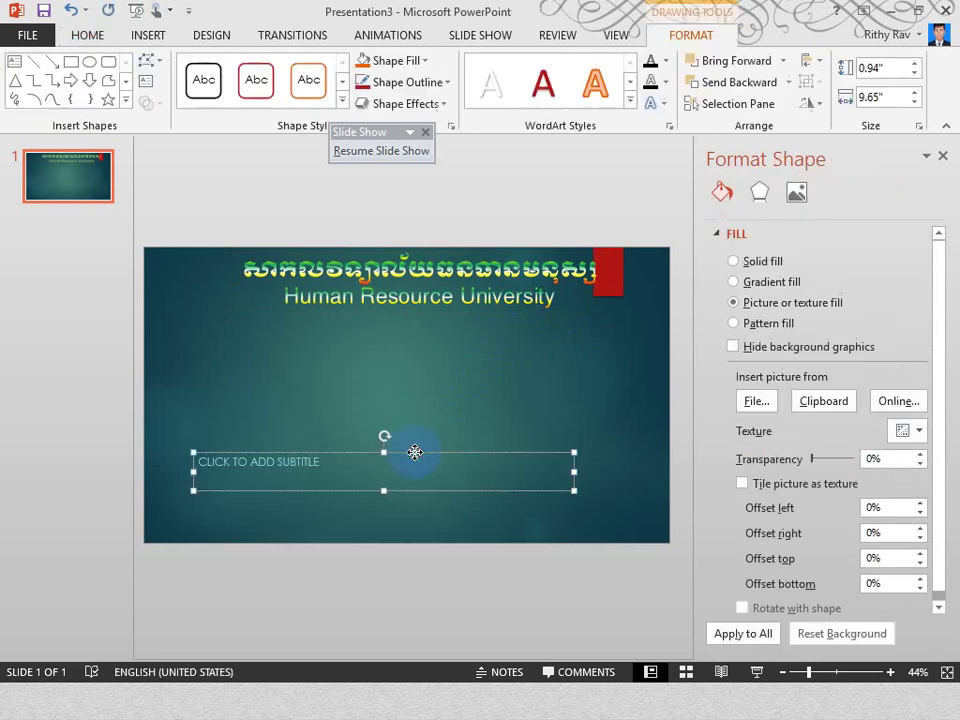
pyautogui.click(400, 364)
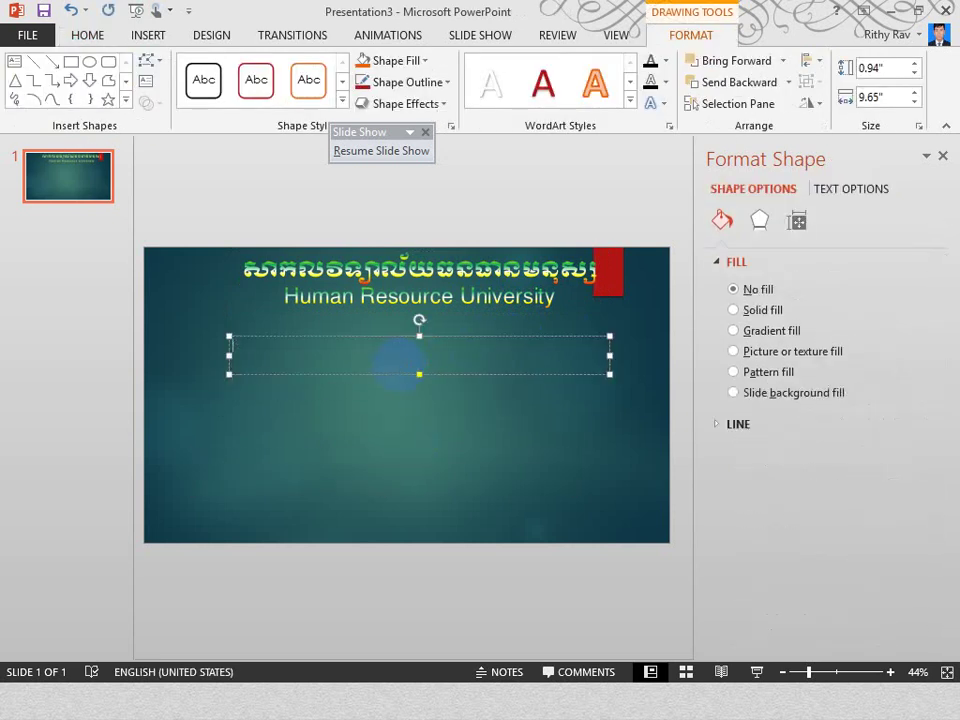
pyautogui.hotkey('alt', 'shift')
pyautogui.write('ស')
pyautogui.press('BackSpace')
pyautogui.hotkey('alt', 'shift')
pyautogui.hotkey('alt', 'shift')
pyautogui.write('ស')
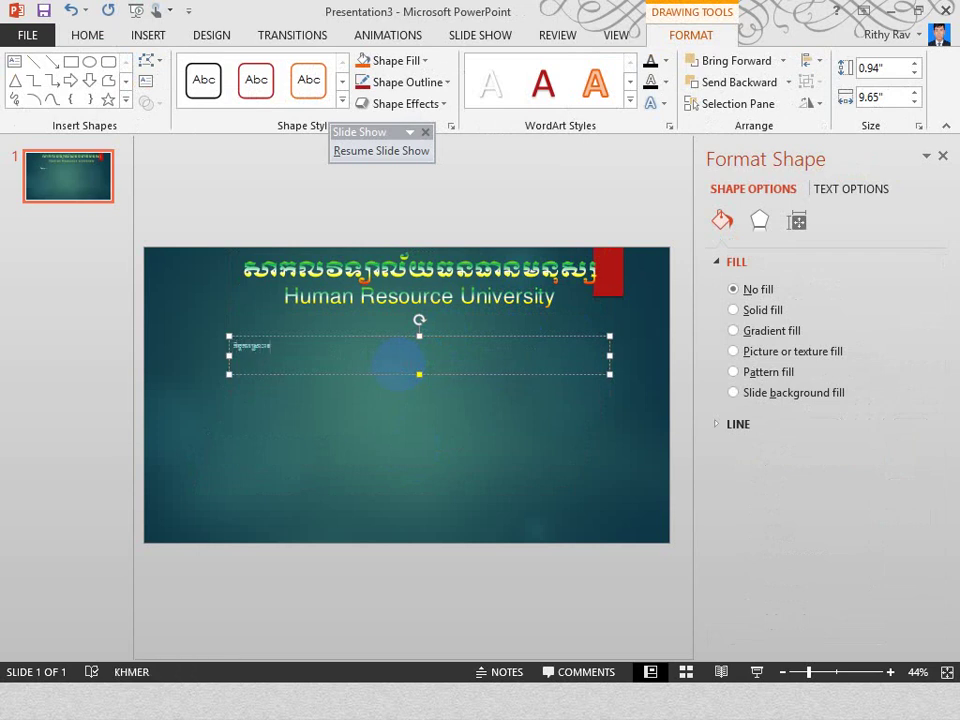
pyautogui.write('រ')
pyautogui.write('ន')
pyautogui.write('ុស')
pyautogui.hotkey('shift', 'Home')
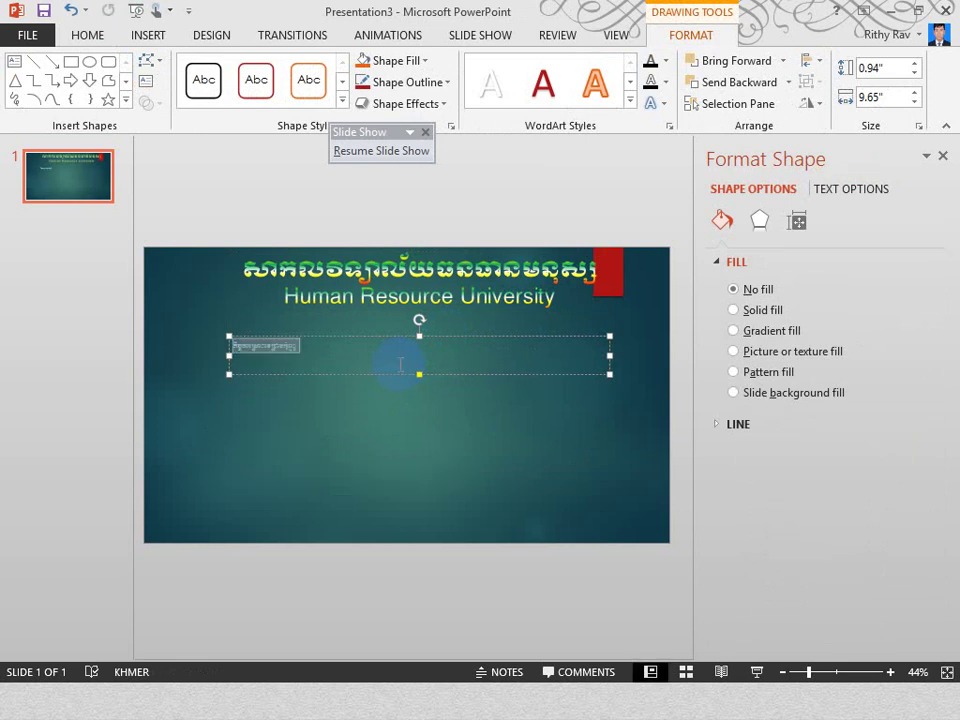
pyautogui.click(88, 35)
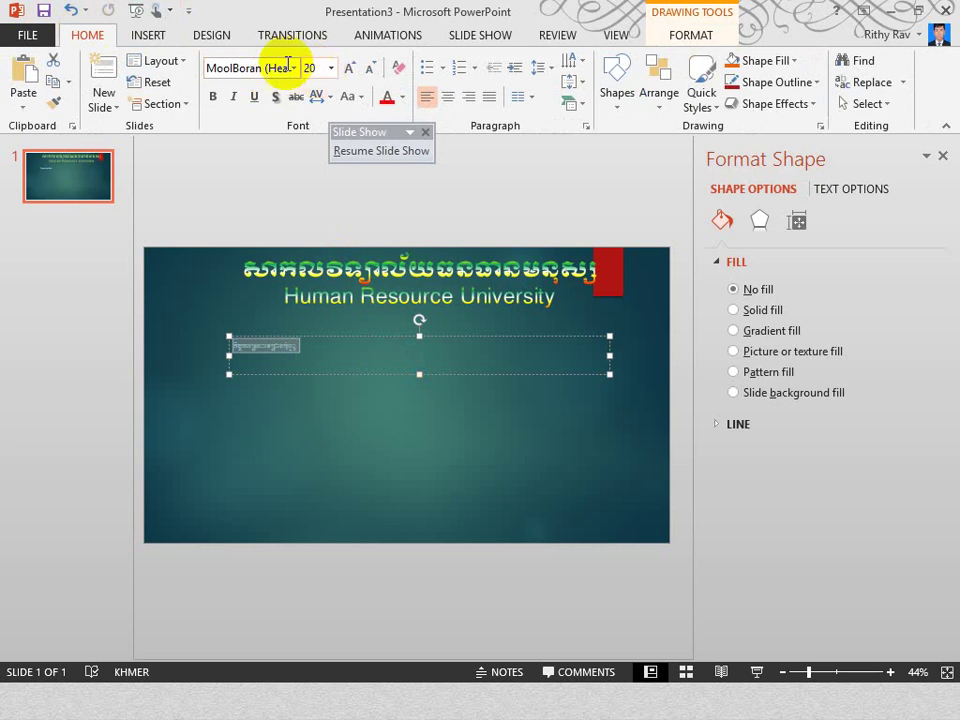
# Enlarge the Khmer subtitle text to 48 pt.
pyautogui.click(345, 68)
pyautogui.click(345, 68)
pyautogui.click(345, 68)
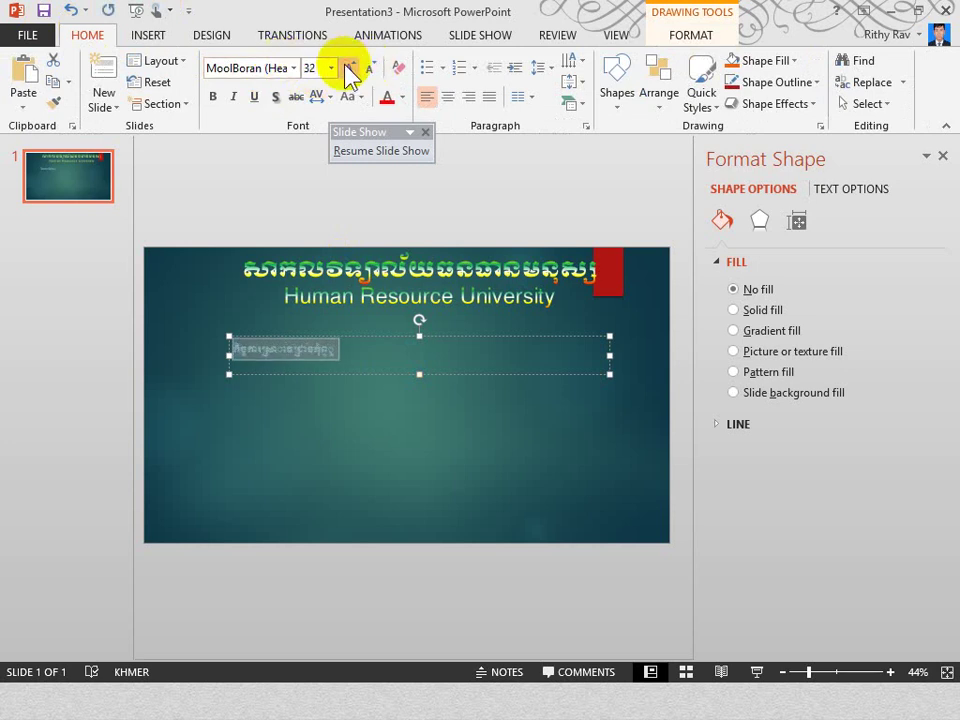
pyautogui.click(346, 69)
pyautogui.click(346, 69)
pyautogui.click(346, 69)
pyautogui.click(346, 69)
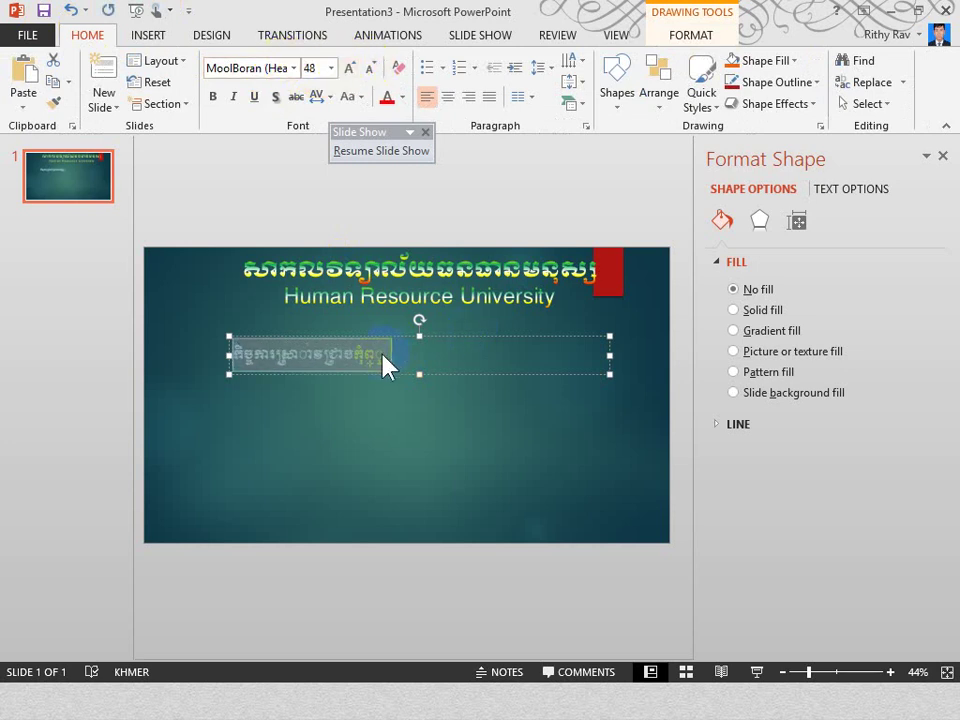
# Complete the Khmer phrase and centre it in its text box.
pyautogui.click(394, 356)
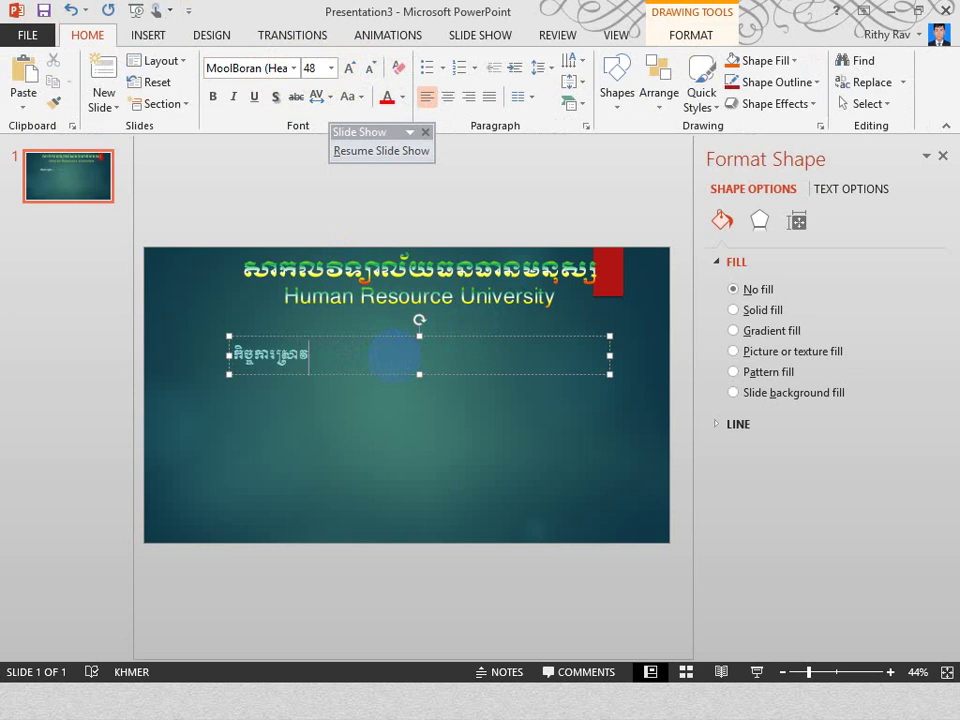
pyautogui.write('ជ្រាវកុំព្យូ')
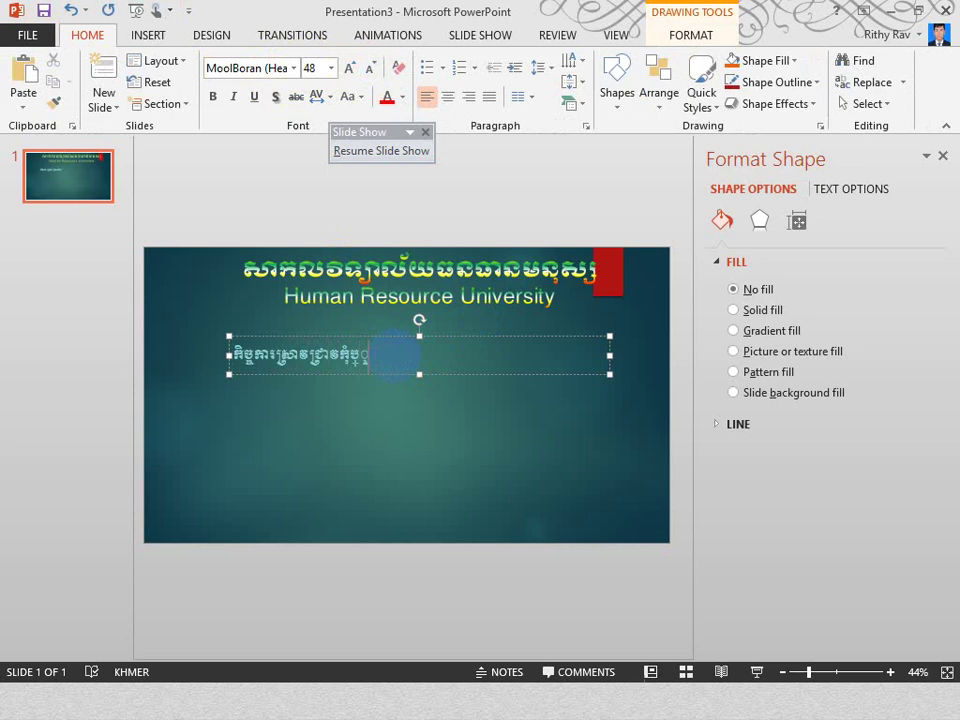
pyautogui.write('្យ')
pyautogui.write('ព្យូ')
pyautogui.write('ទ')
pyautogui.write('័រអង្គចង')
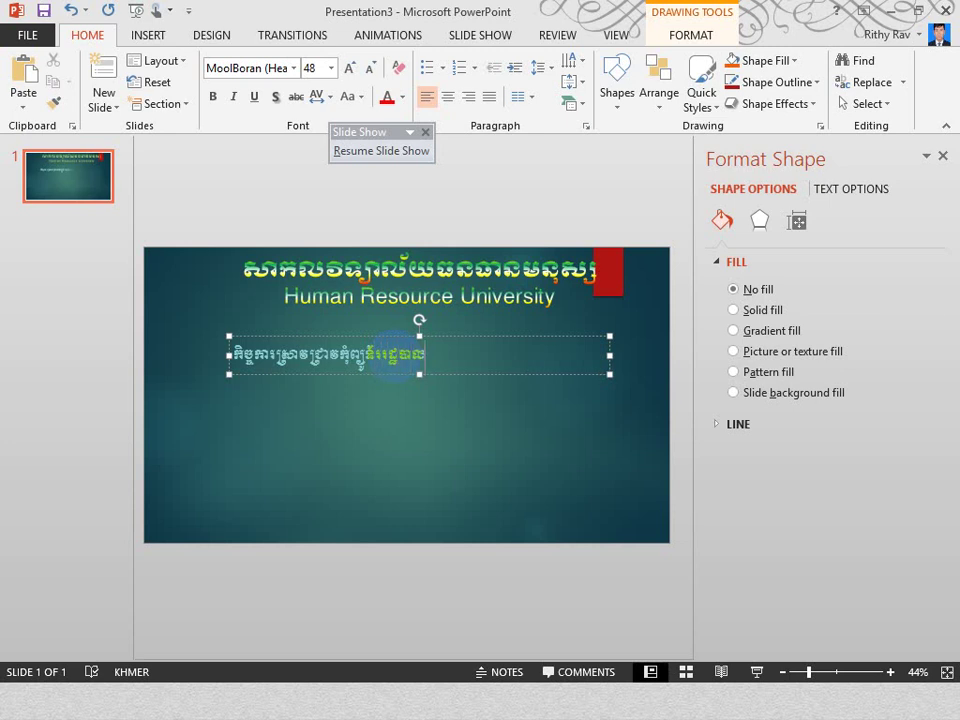
pyautogui.hotkey('ctrl', 'a')
pyautogui.hotkey('ctrl', 'e')
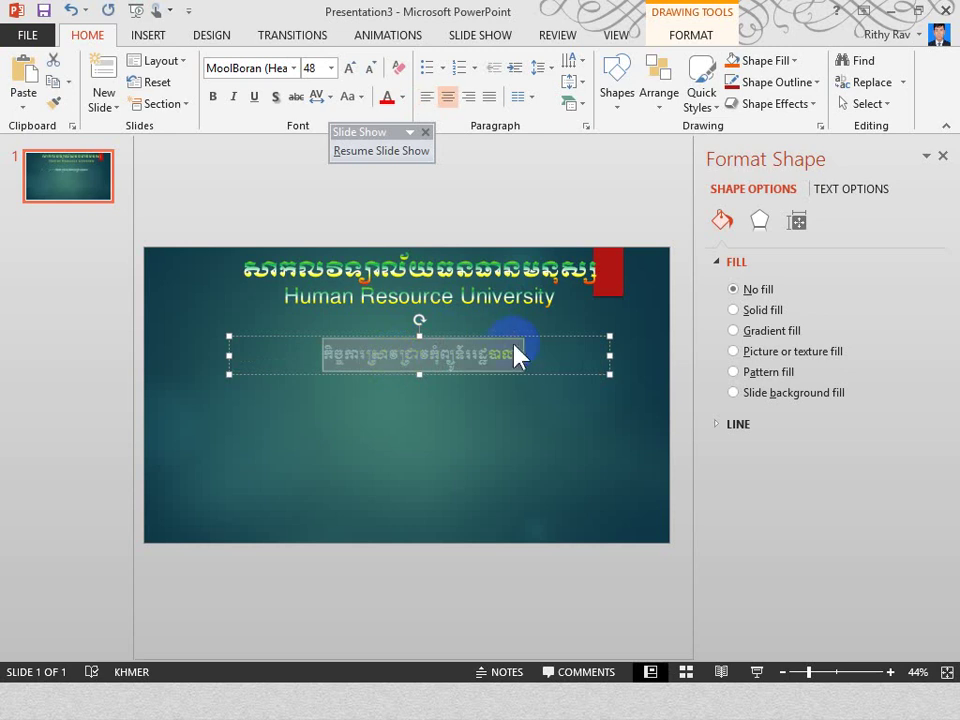
# Close the Format Shape pane, re-maximize the window, and raise the Khmer text box slightly.
pyautogui.click(834, 672)
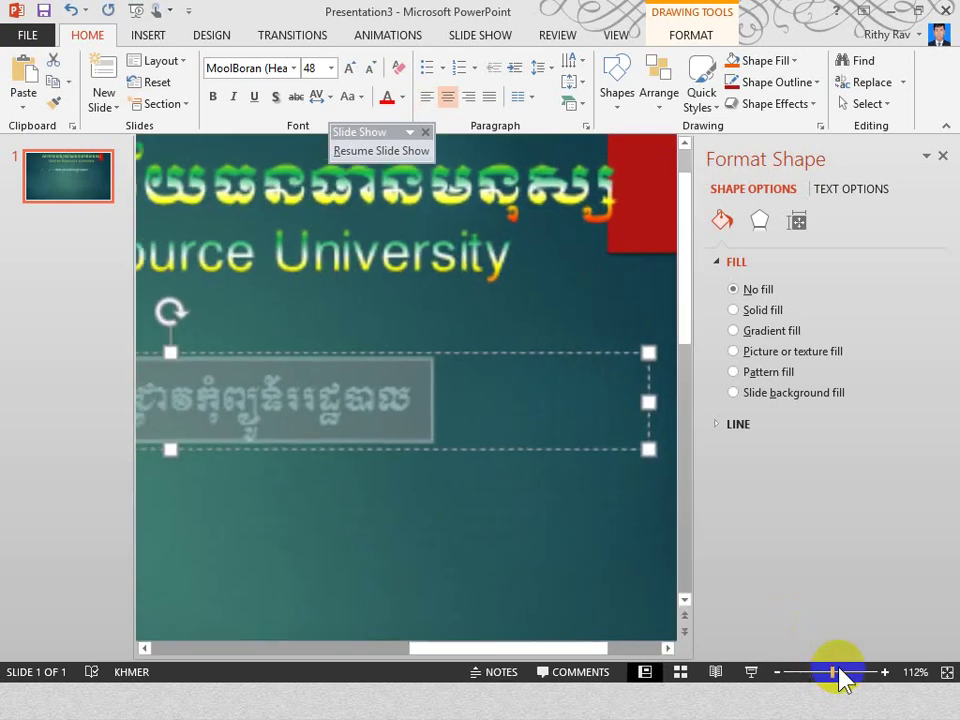
pyautogui.click(942, 157)
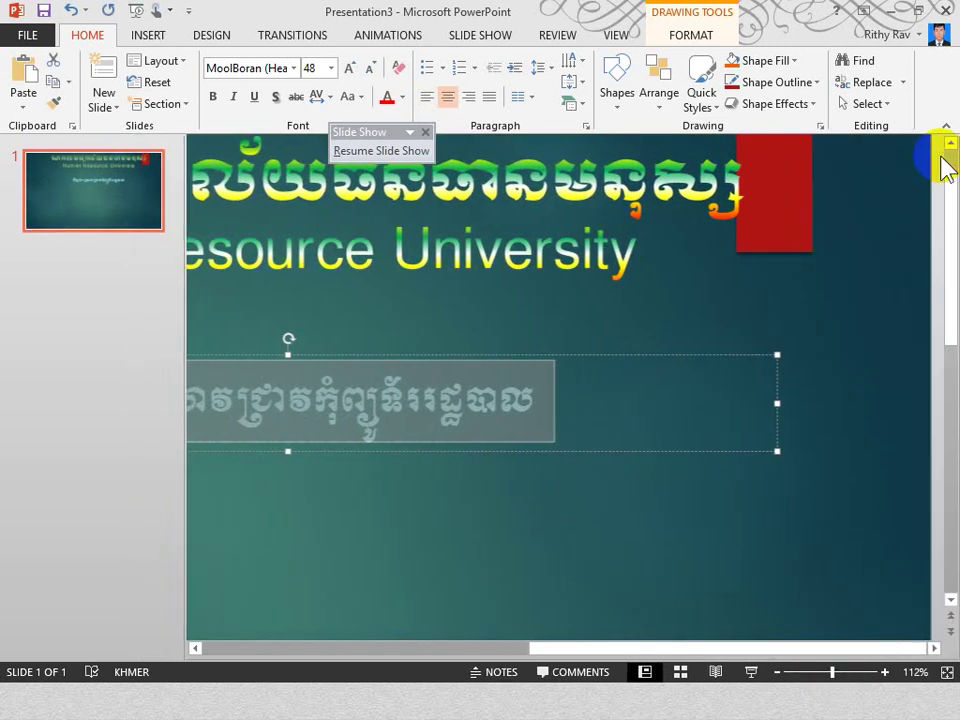
pyautogui.click(822, 672)
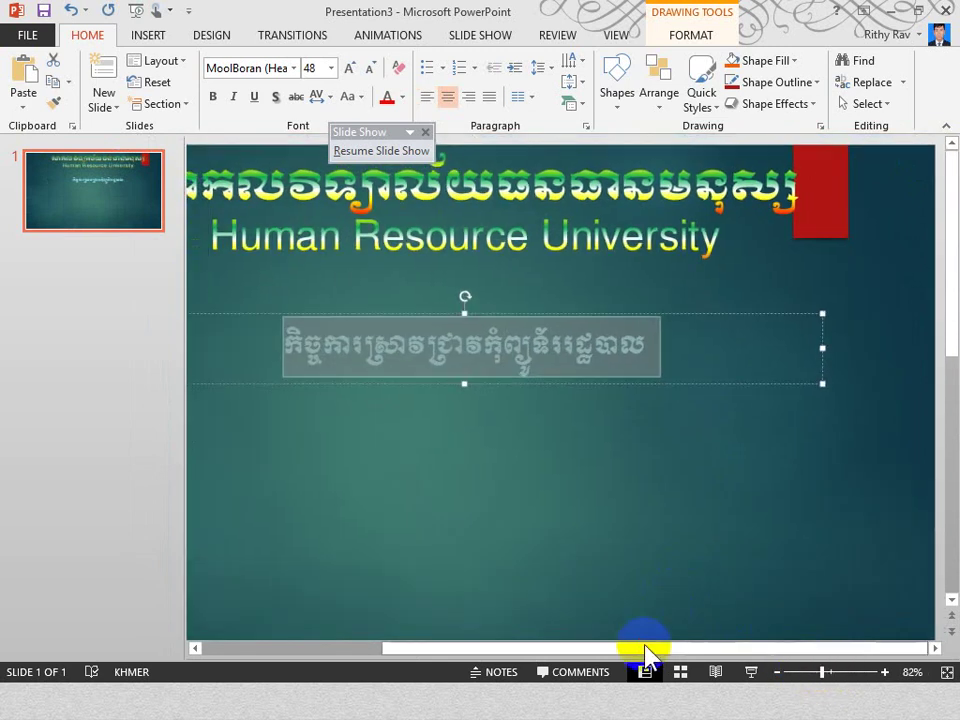
pyautogui.moveTo(643, 648); pyautogui.dragTo(583, 648)
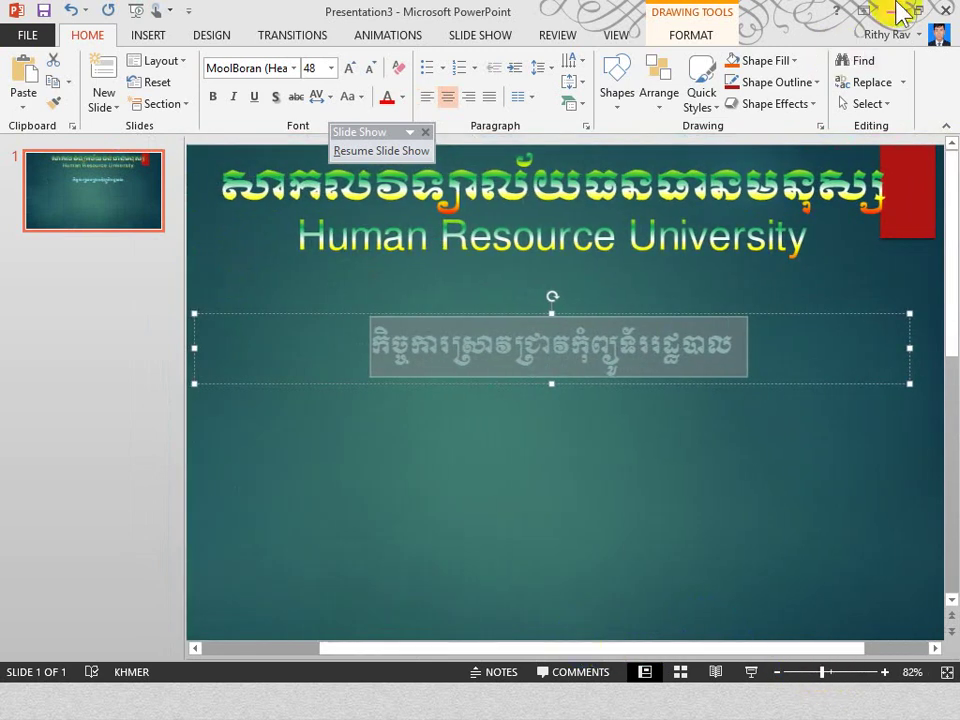
pyautogui.click(917, 11)
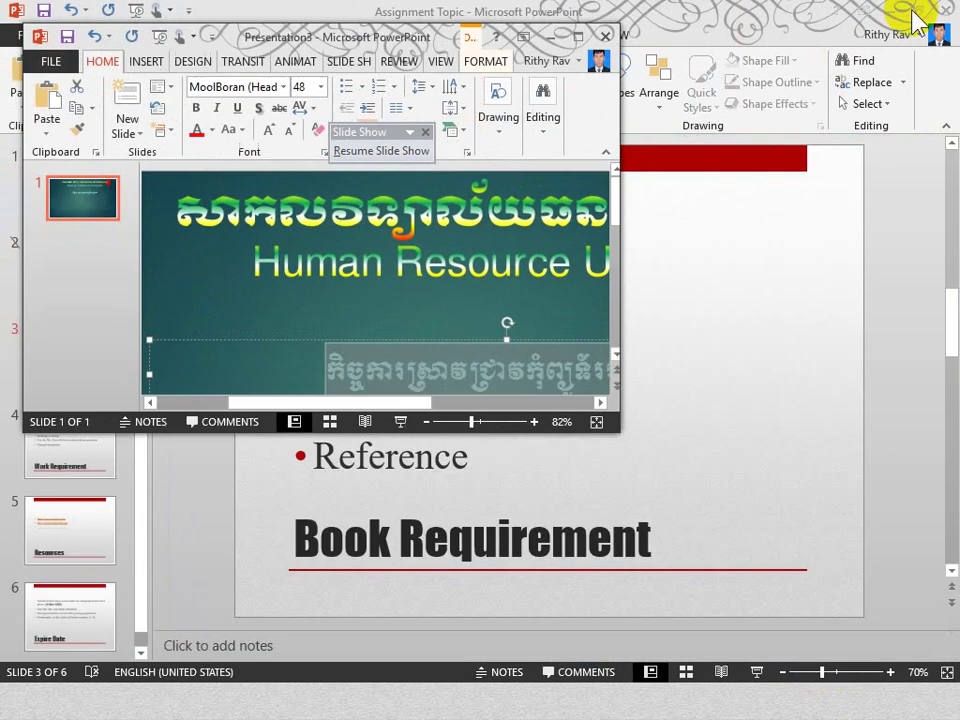
pyautogui.click(579, 37)
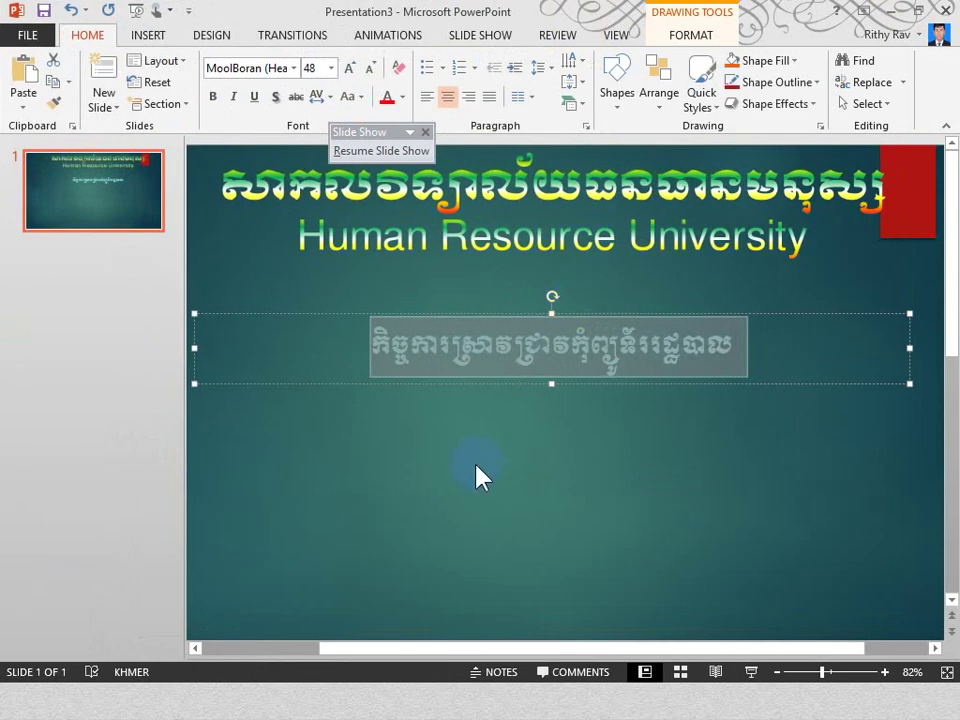
pyautogui.click(618, 316)
pyautogui.moveTo(617, 312); pyautogui.dragTo(615, 279)
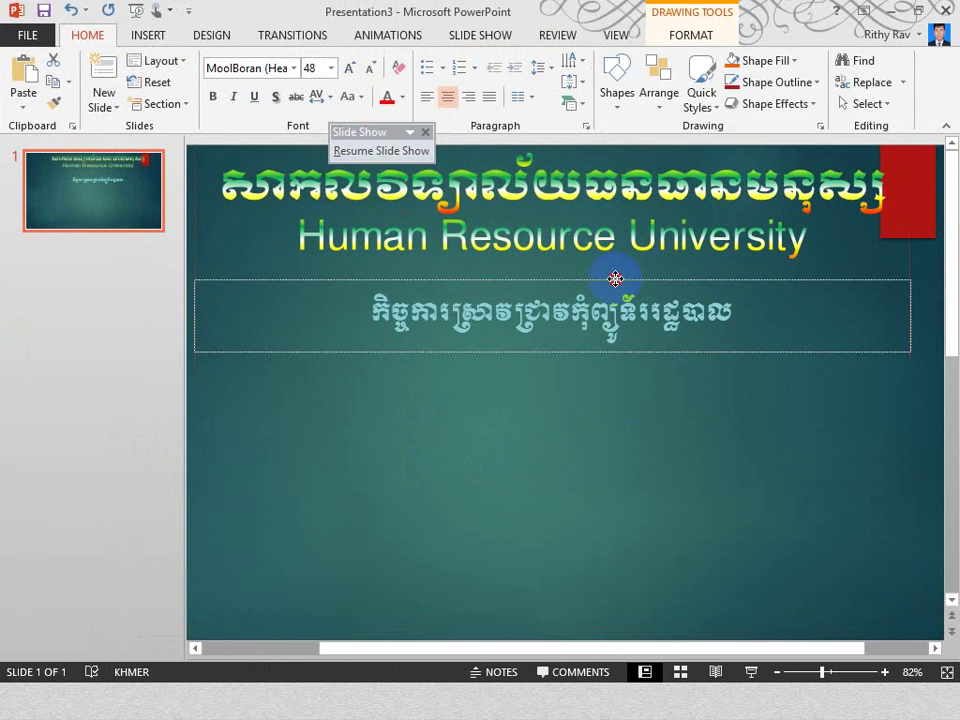
# Add GOOGLE on a new line under the Khmer text, enlarged to 48 pt and coloured red.
pyautogui.click(579, 471)
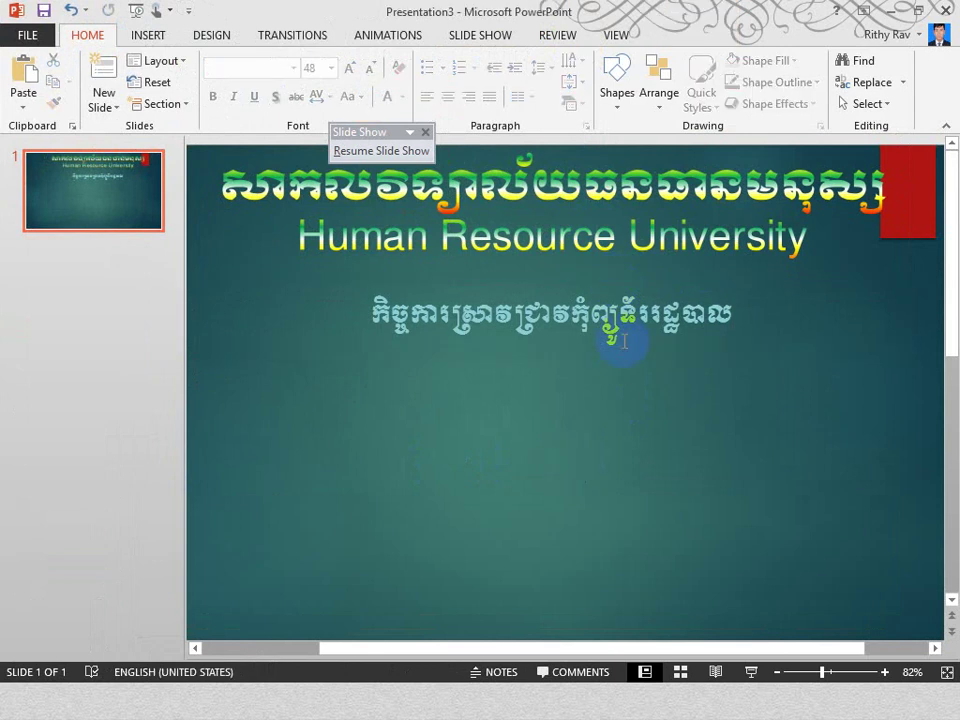
pyautogui.click(711, 301)
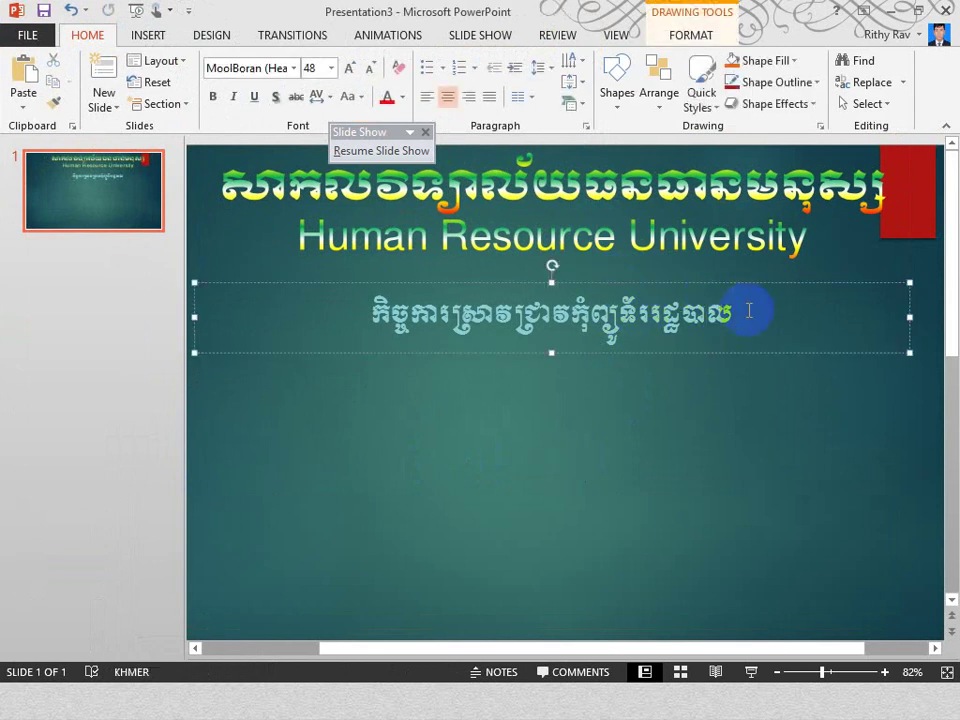
pyautogui.hotkey('alt', 'shift')
pyautogui.press('Return')
pyautogui.write('G')
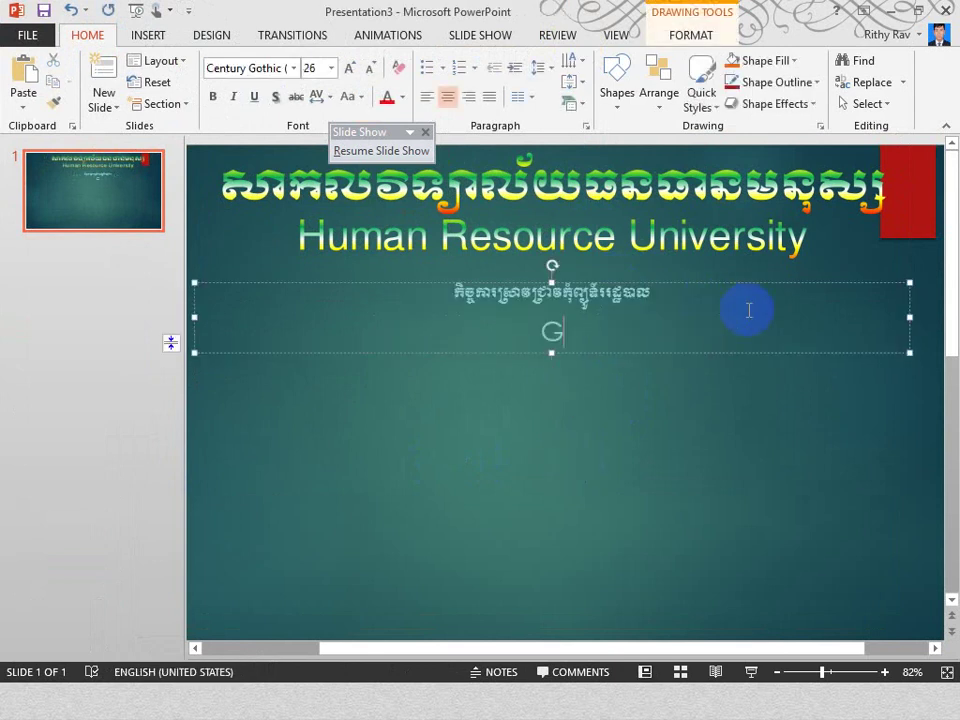
pyautogui.write('OOG')
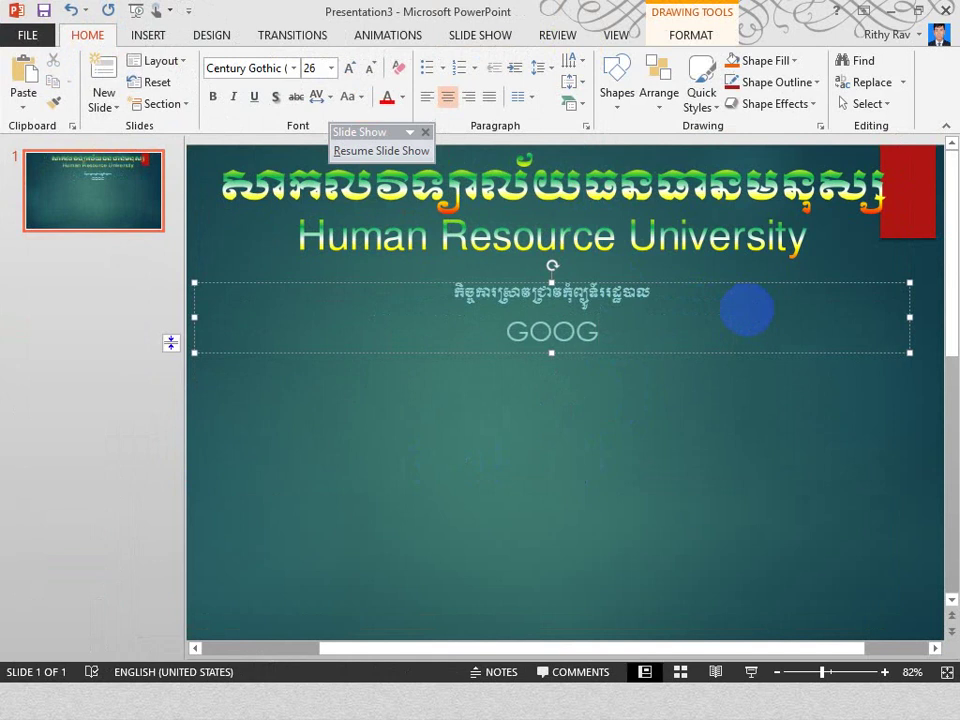
pyautogui.write('LE')
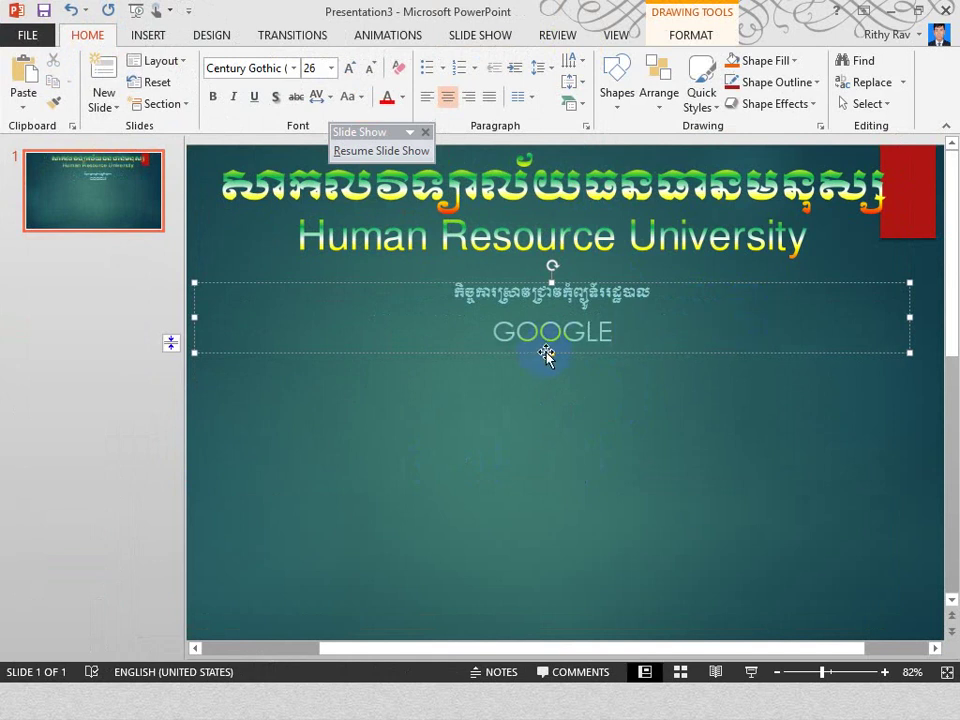
pyautogui.moveTo(549, 352); pyautogui.dragTo(555, 445)
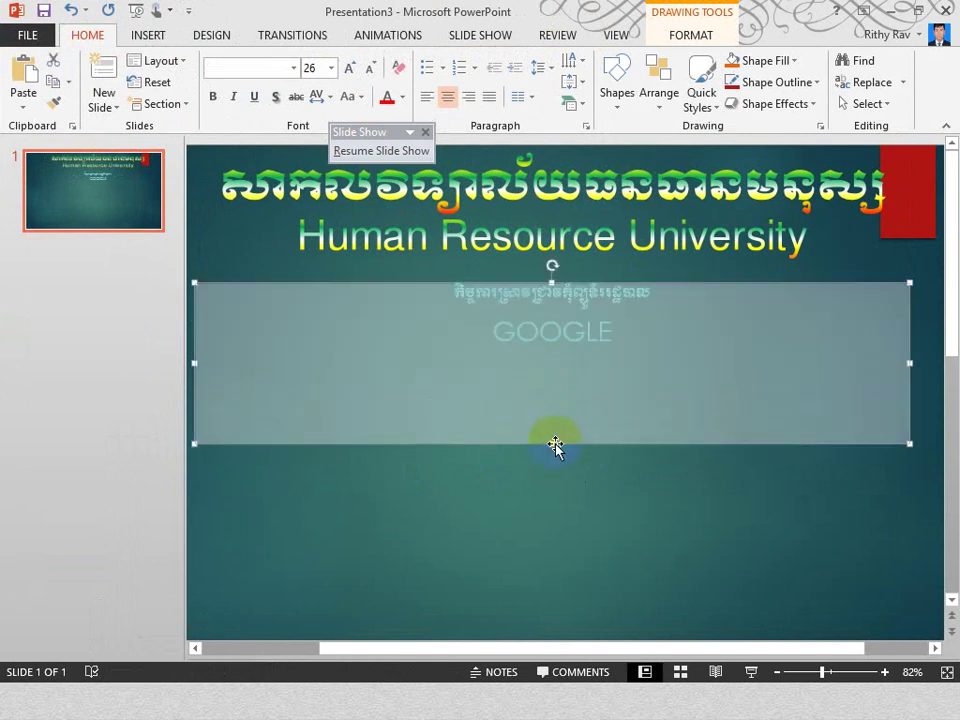
pyautogui.doubleClick(544, 381)
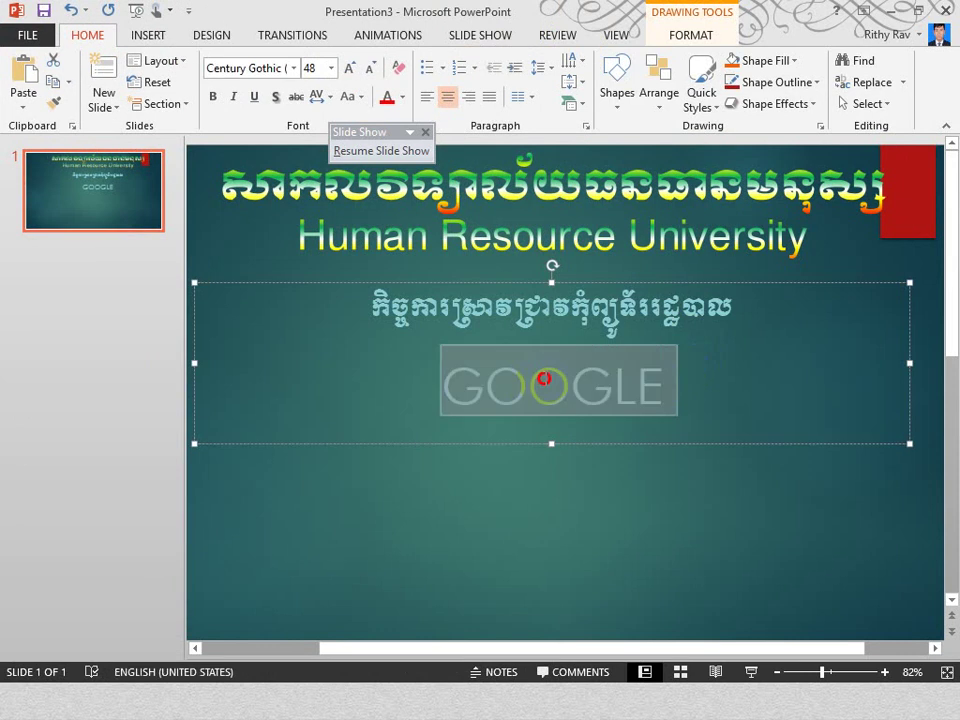
pyautogui.click(388, 96)
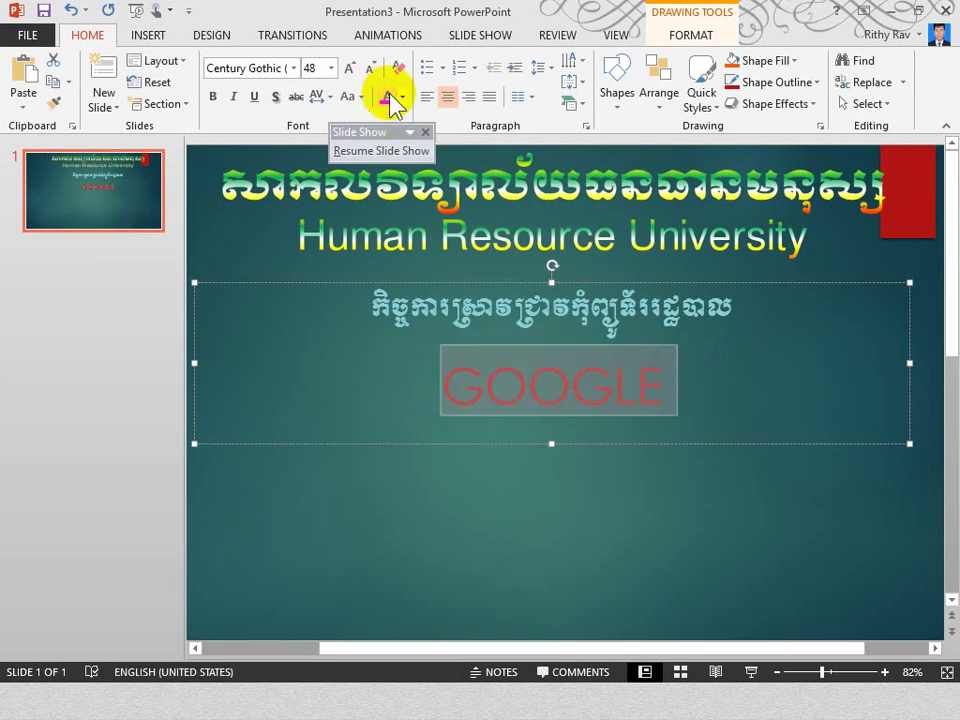
pyautogui.click(681, 368)
pyautogui.click(549, 557)
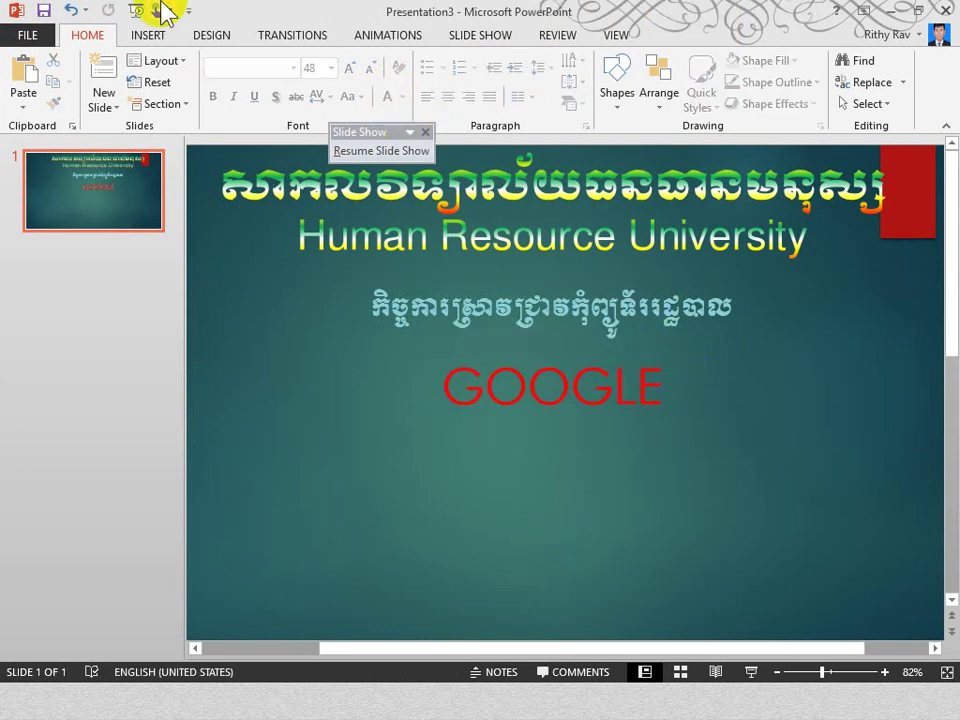
# Insert the Google logo and HRU_LOGO_Final images from the Desktop onto the slide.
pyautogui.click(145, 35)
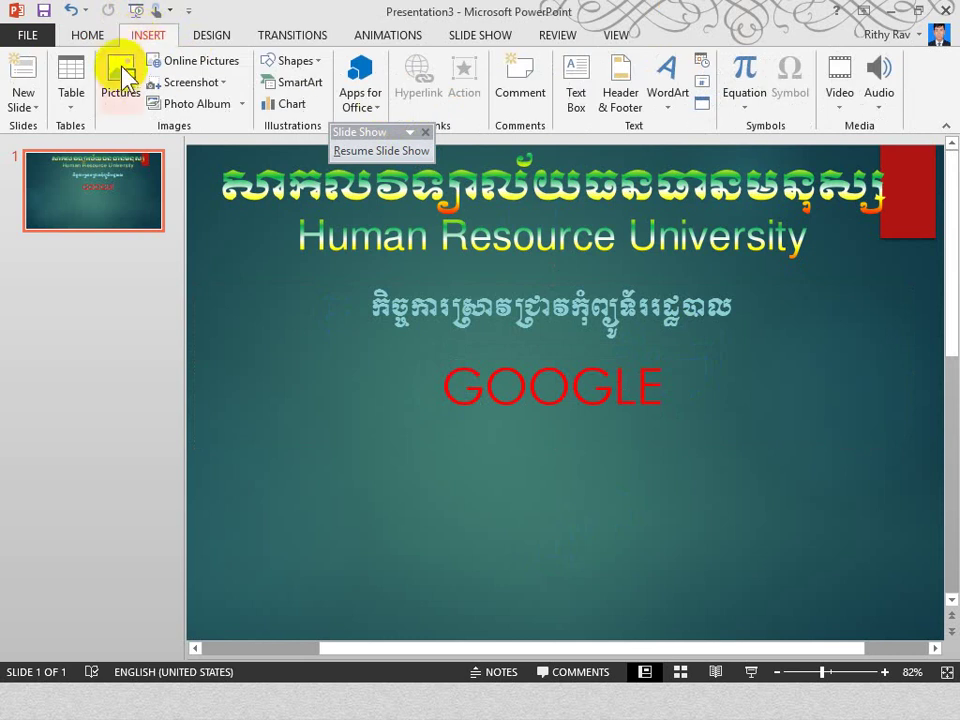
pyautogui.click(122, 75)
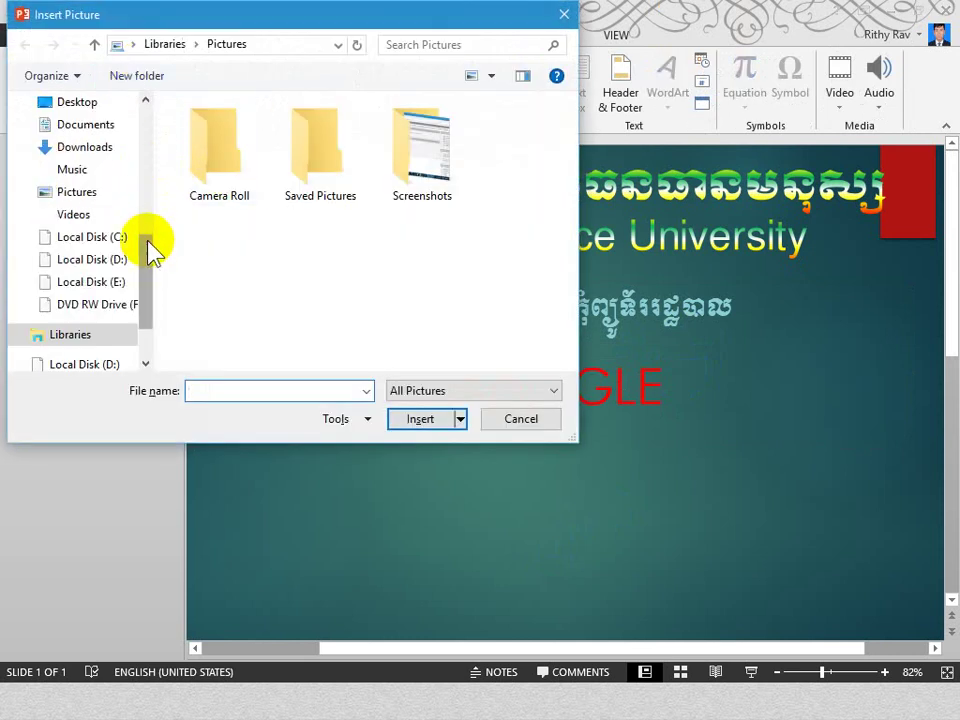
pyautogui.moveTo(146, 250); pyautogui.dragTo(141, 100)
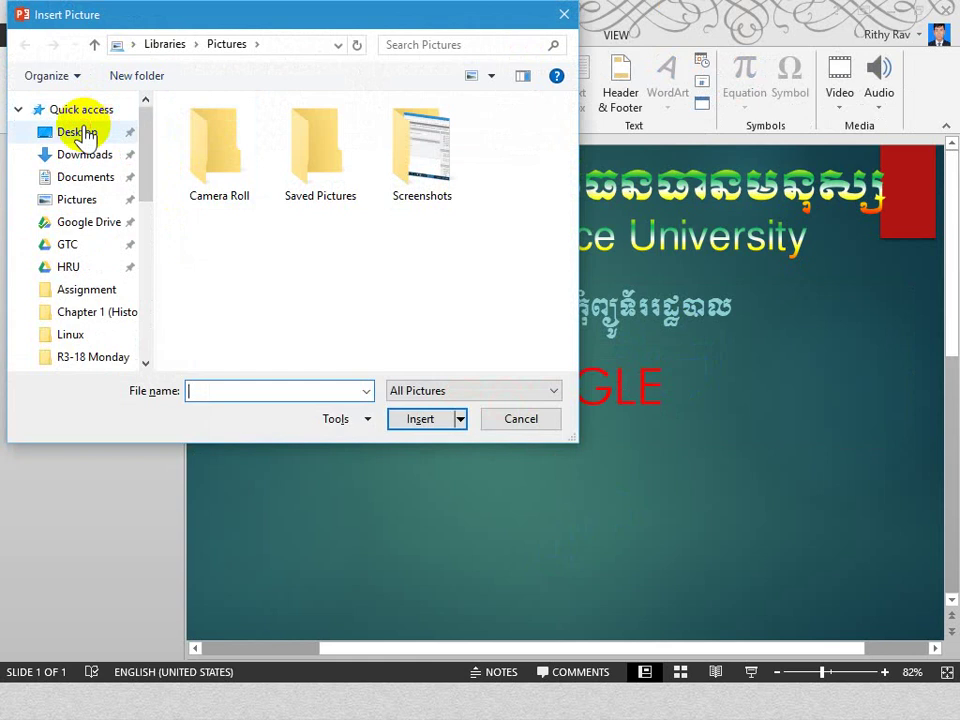
pyautogui.click(80, 132)
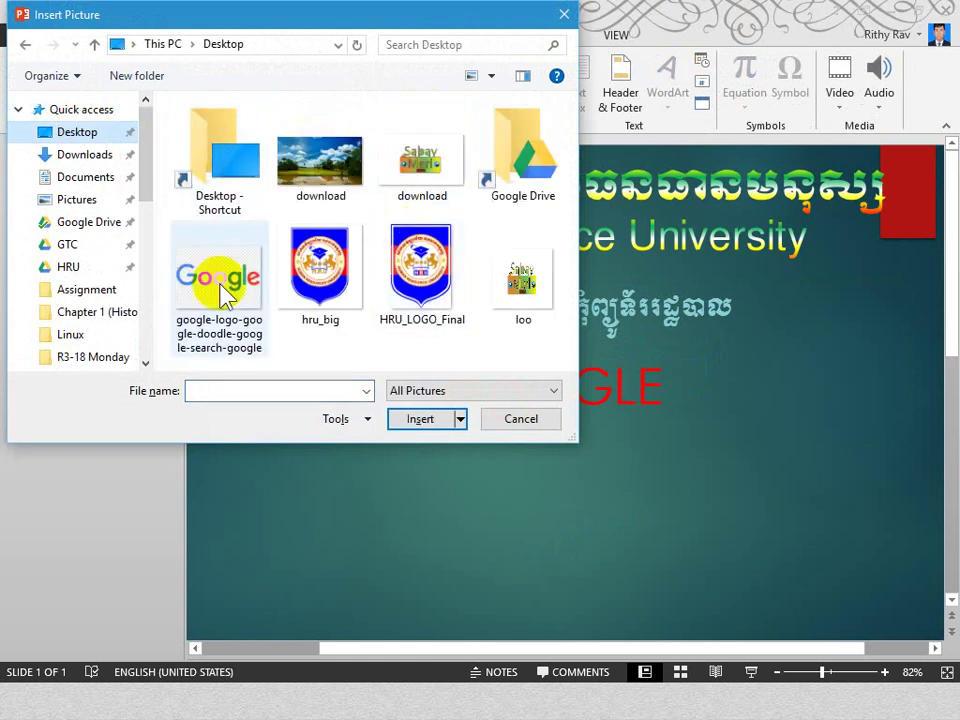
pyautogui.click(220, 289)
pyautogui.keyDown('ctrl'); pyautogui.click(395, 310); pyautogui.keyUp('ctrl')
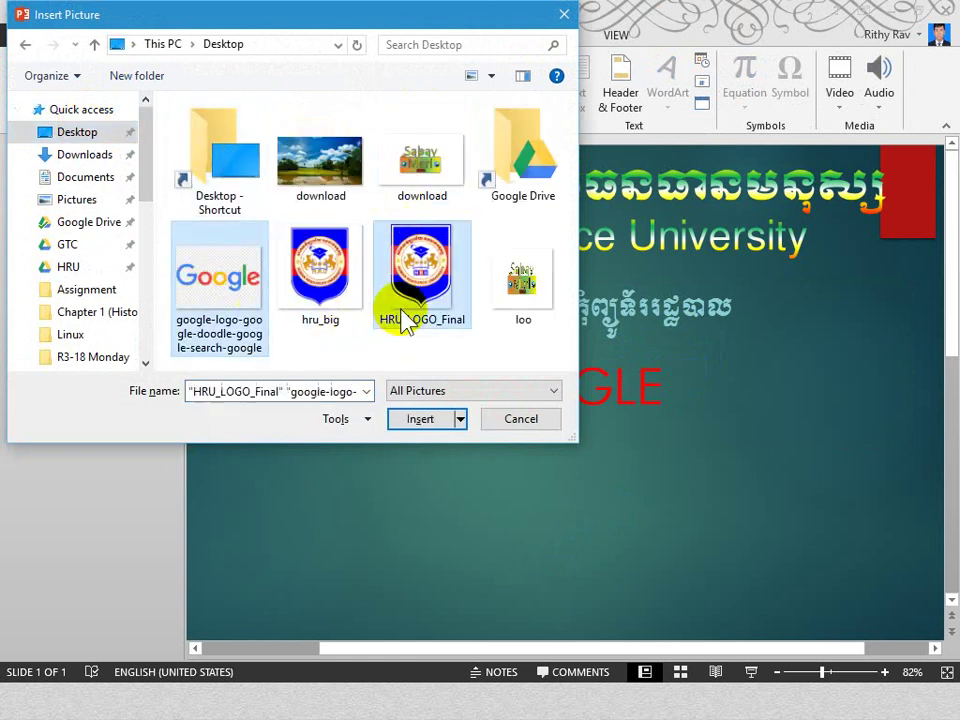
pyautogui.click(422, 421)
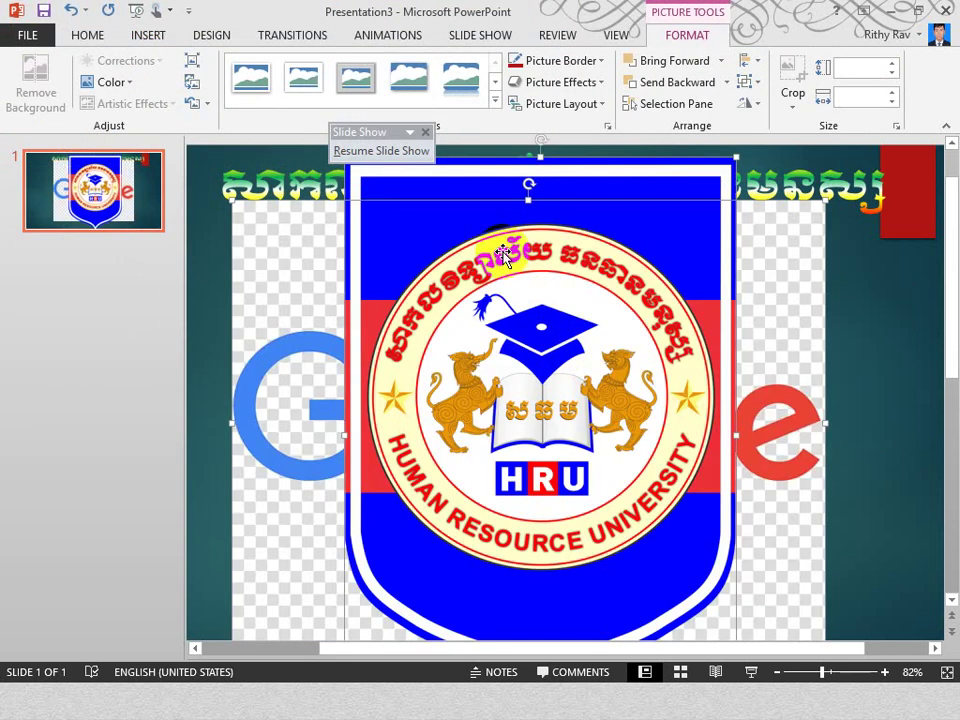
# Shrink the HRU logo to about 1.83 × 1.29 in at the slide's top-left corner.
pyautogui.click(896, 343)
pyautogui.click(641, 270)
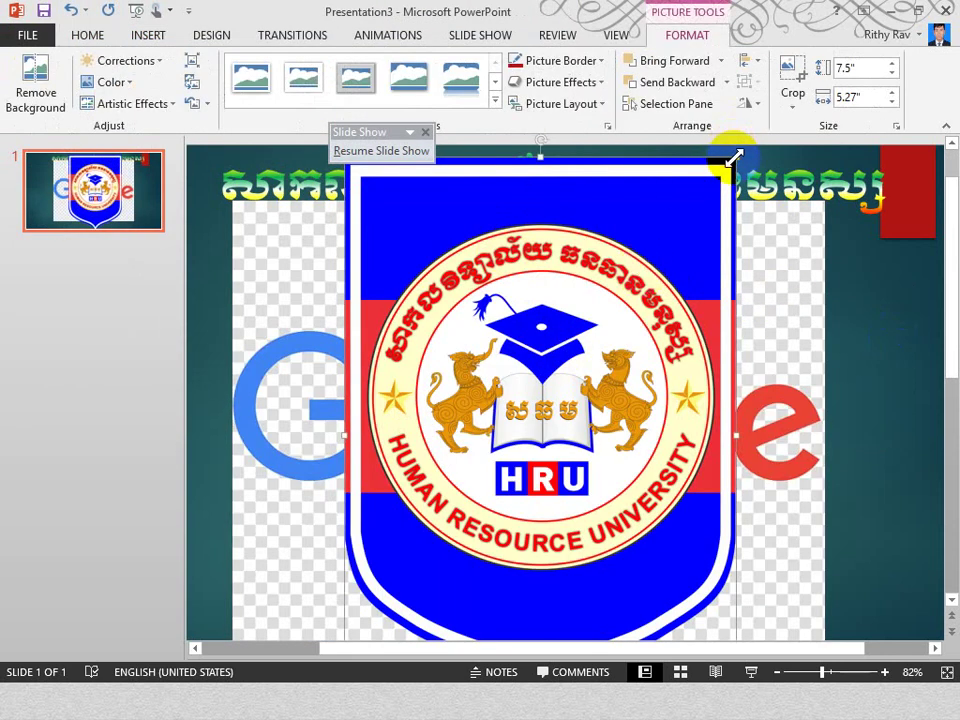
pyautogui.moveTo(735, 158)
pyautogui.mouseDown()
pyautogui.moveTo(462, 565)
pyautogui.moveTo(440, 575)
pyautogui.moveTo(379, 390)
pyautogui.moveTo(257, 172)
pyautogui.mouseUp()
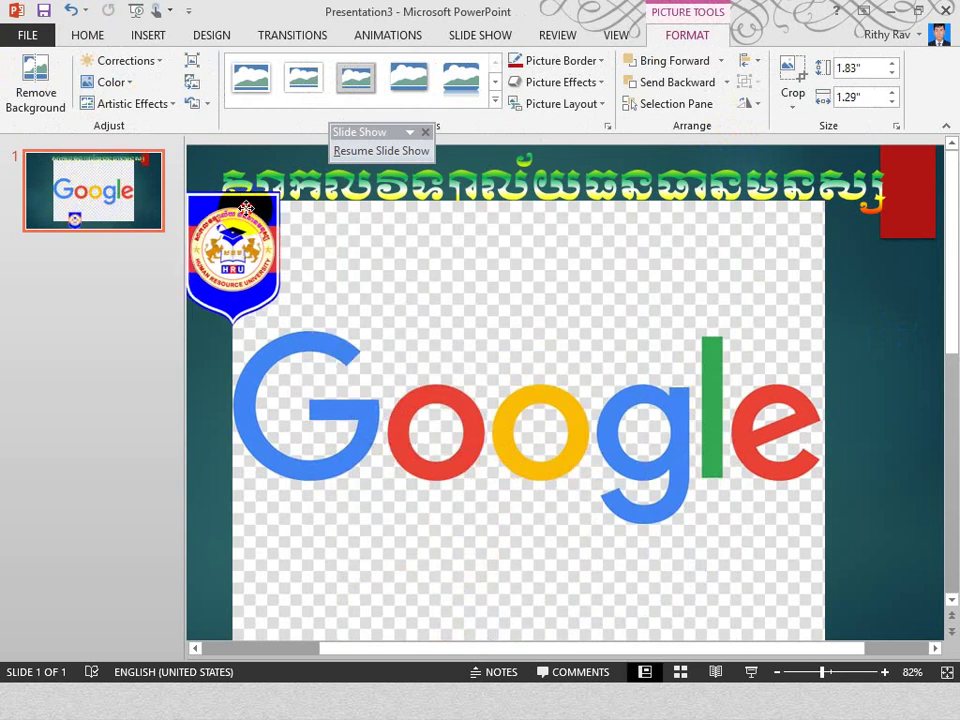
# Reduce the Khmer title text to 32 pt and move its box to the right.
pyautogui.click(407, 210)
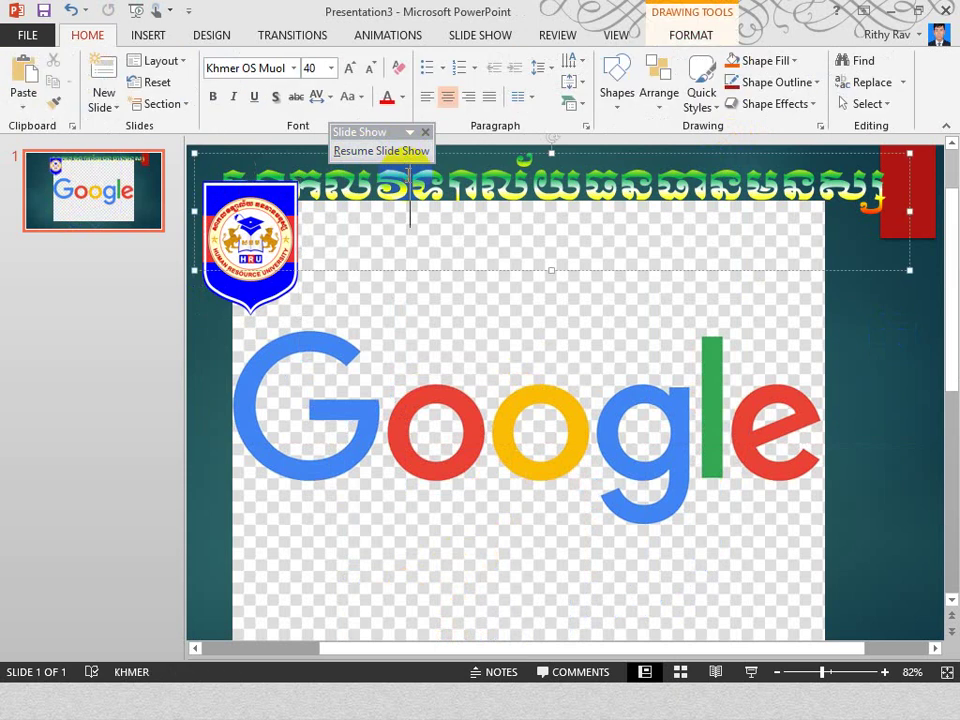
pyautogui.hotkey('ctrl', 'a')
pyautogui.click(368, 69)
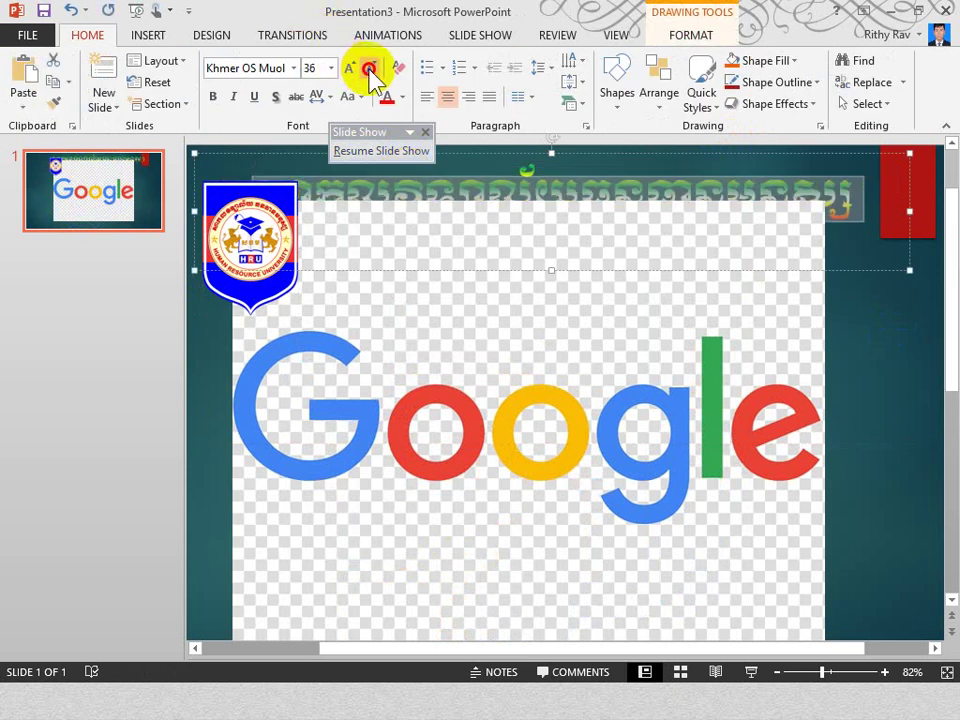
pyautogui.click(368, 69)
pyautogui.moveTo(543, 147); pyautogui.dragTo(599, 125)
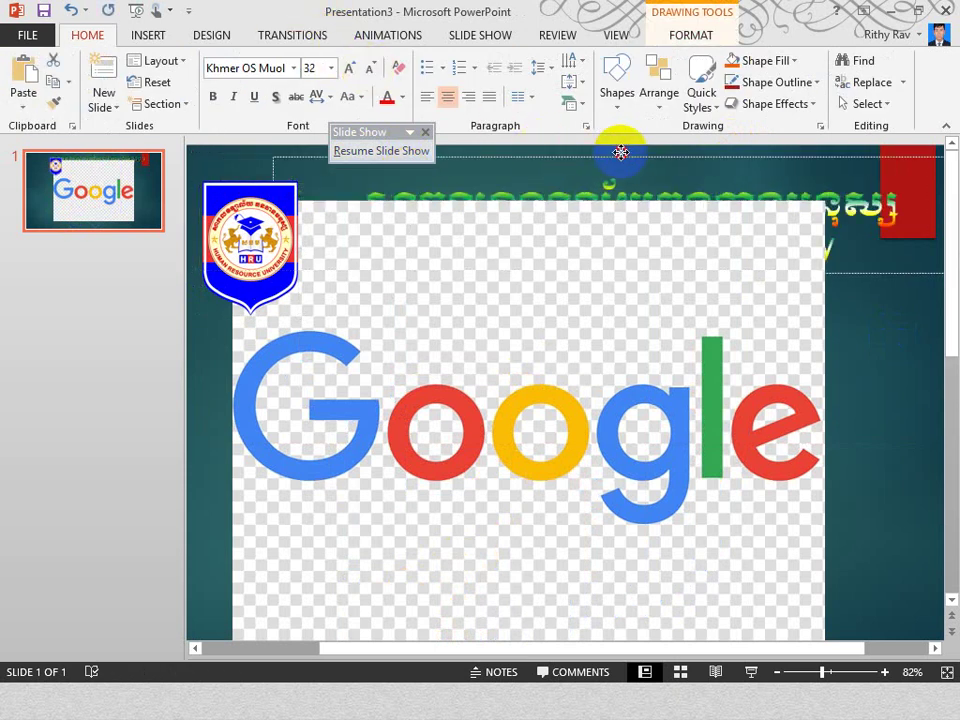
# Shrink the Google picture and place it at the bottom centre of the slide.
pyautogui.click(570, 335)
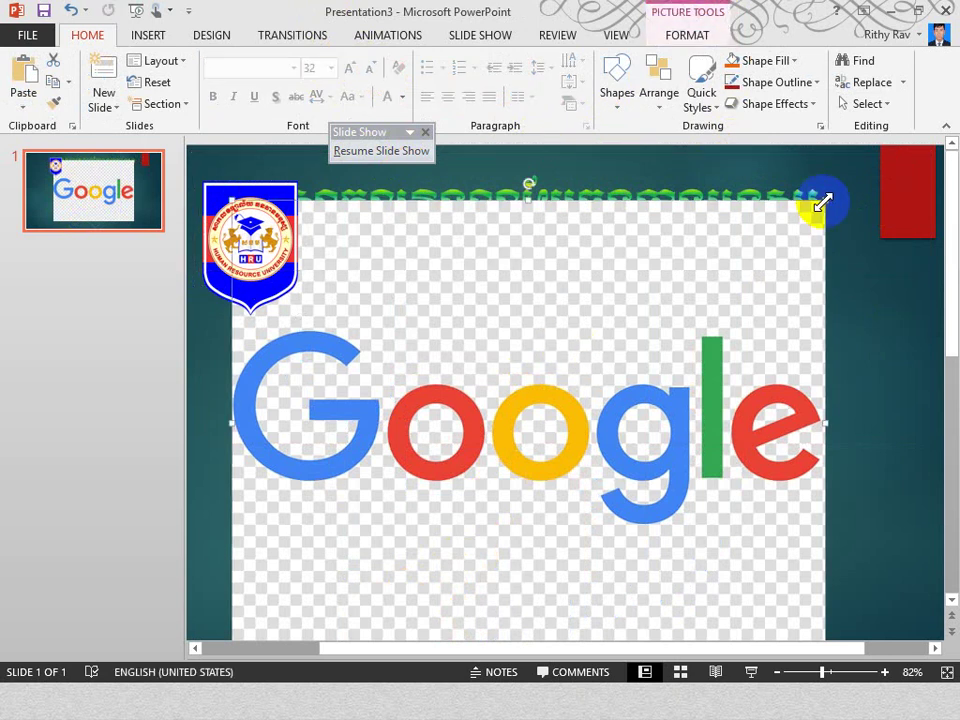
pyautogui.moveTo(822, 203); pyautogui.dragTo(489, 568)
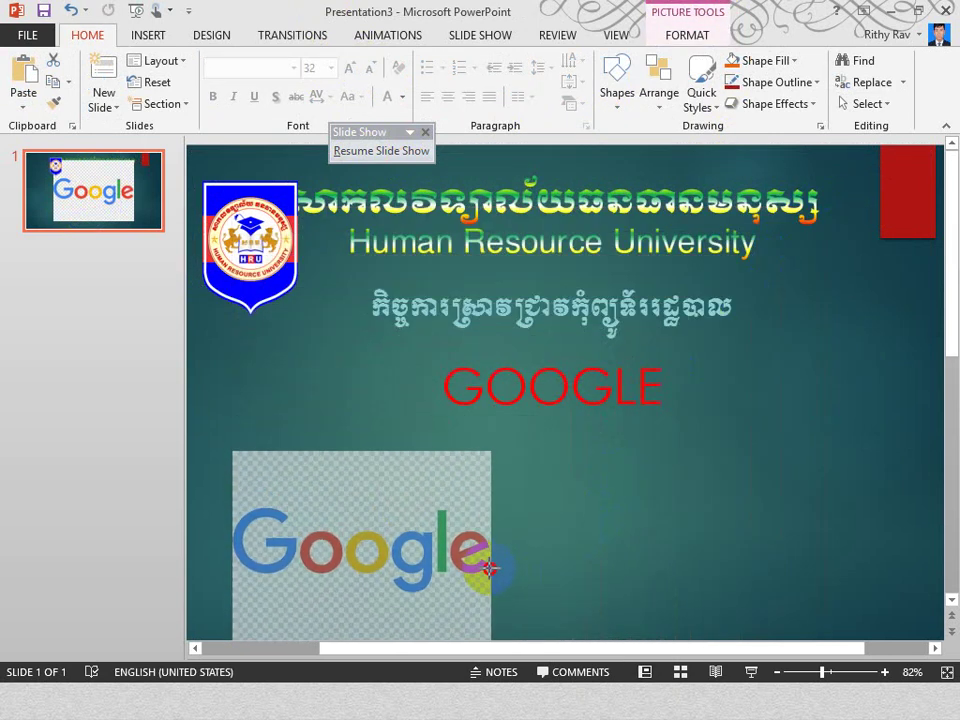
pyautogui.moveTo(413, 537)
pyautogui.mouseDown()
pyautogui.moveTo(630, 523)
pyautogui.moveTo(610, 523)
pyautogui.mouseUp()
# Nudge the title box up and right, then reposition and slightly shrink the HRU logo.
pyautogui.click(537, 152)
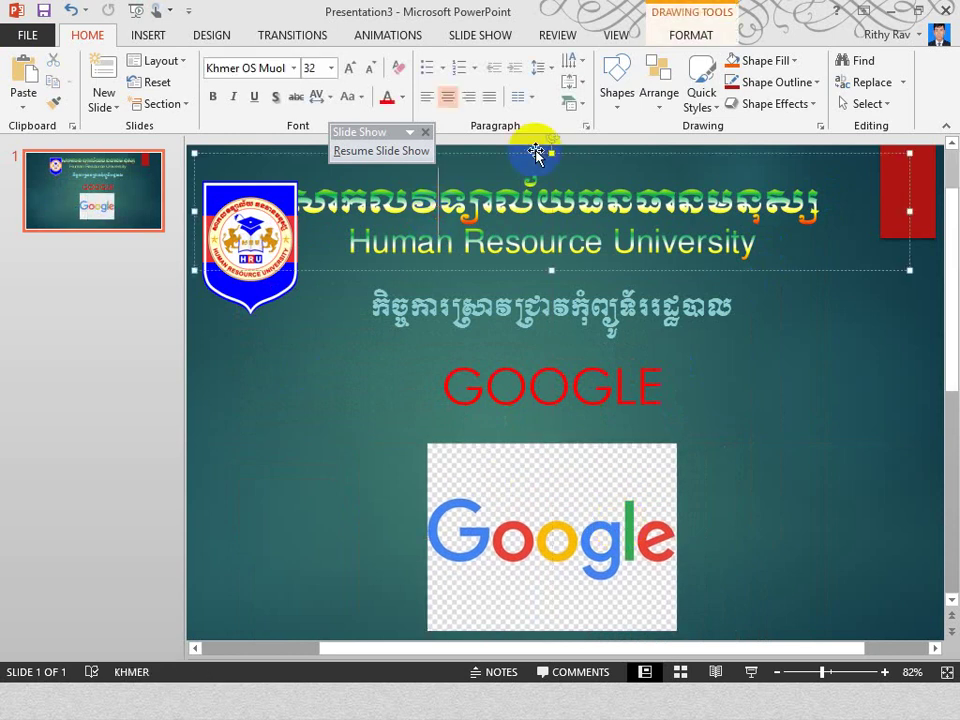
pyautogui.moveTo(537, 152); pyautogui.dragTo(593, 142)
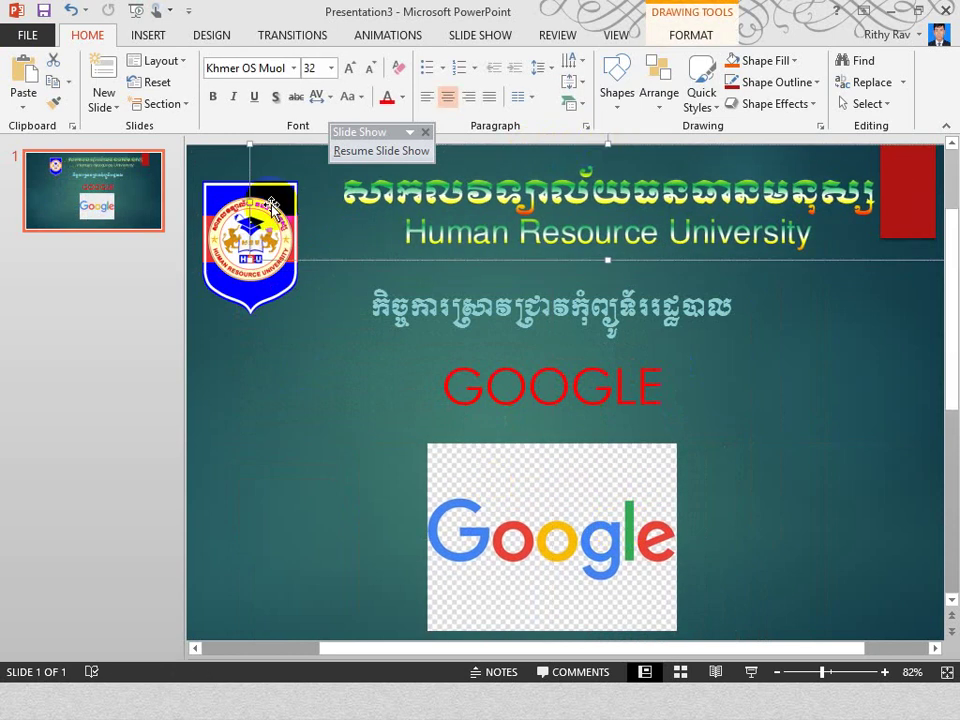
pyautogui.moveTo(272, 207)
pyautogui.mouseDown()
pyautogui.moveTo(292, 203)
pyautogui.moveTo(272, 207)
pyautogui.mouseUp()
pyautogui.moveTo(224, 303); pyautogui.dragTo(255, 225)
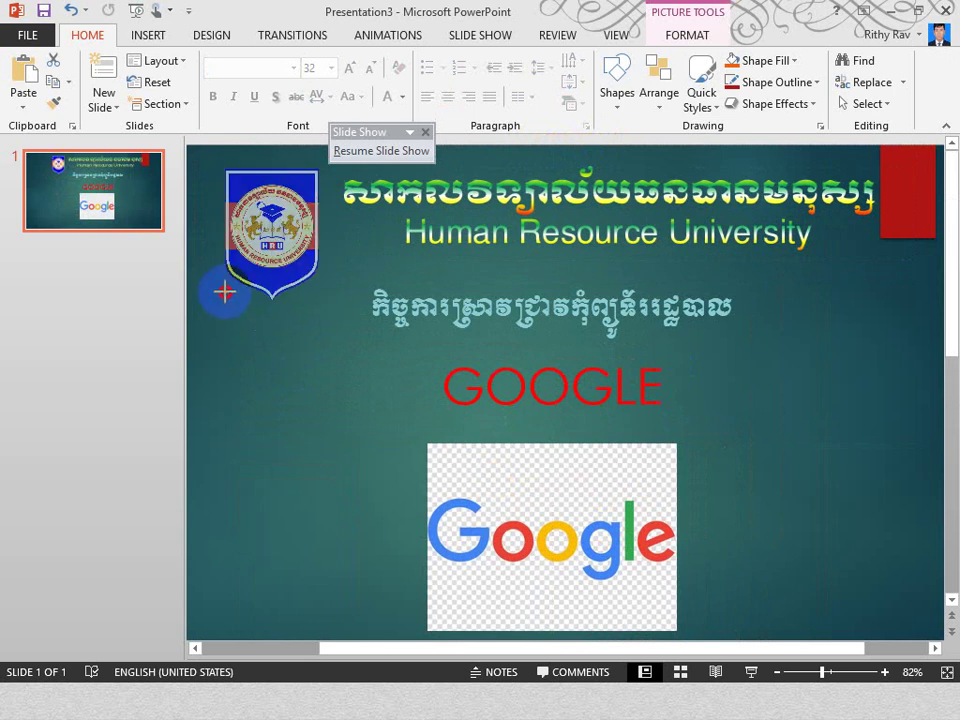
pyautogui.click(328, 437)
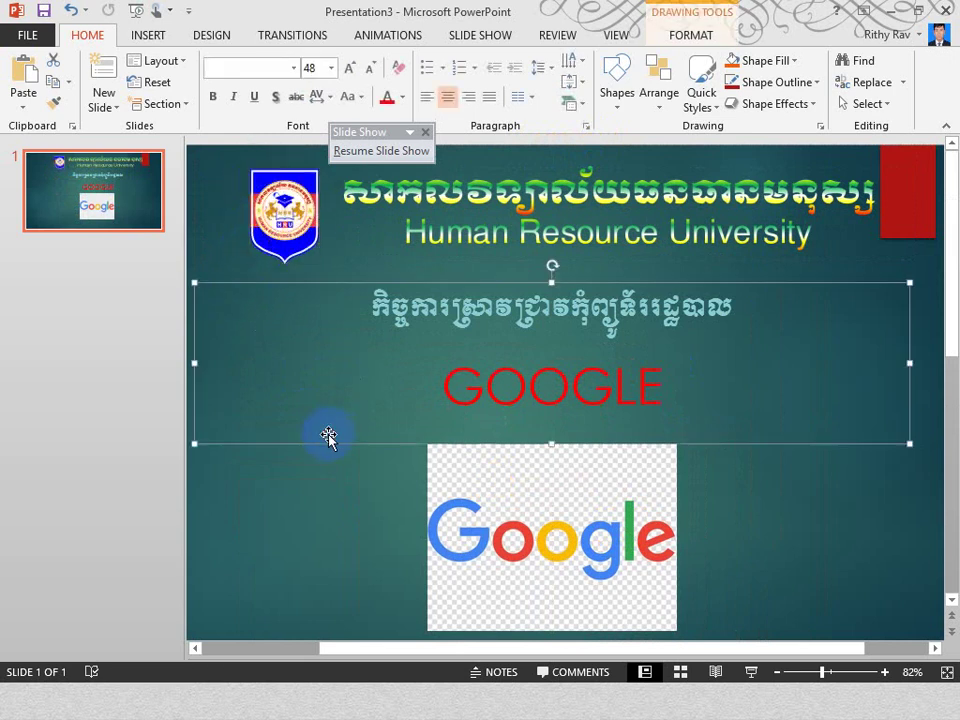
pyautogui.click(833, 520)
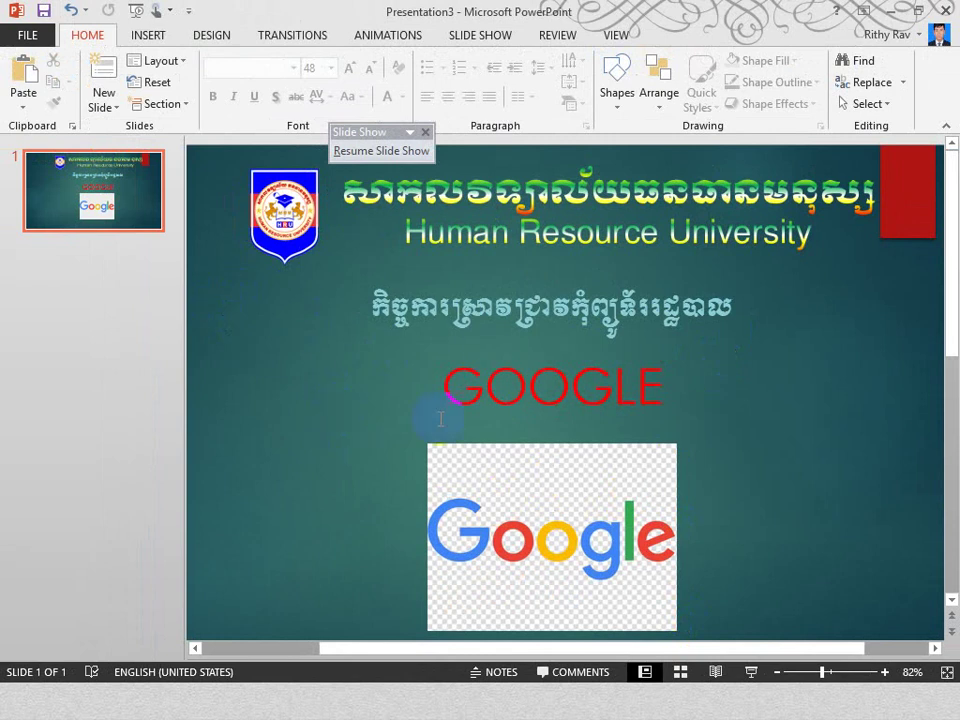
# With slide 1 selected, open the New Slide gallery of Ion layouts.
pyautogui.click(155, 205)
pyautogui.click(116, 108)
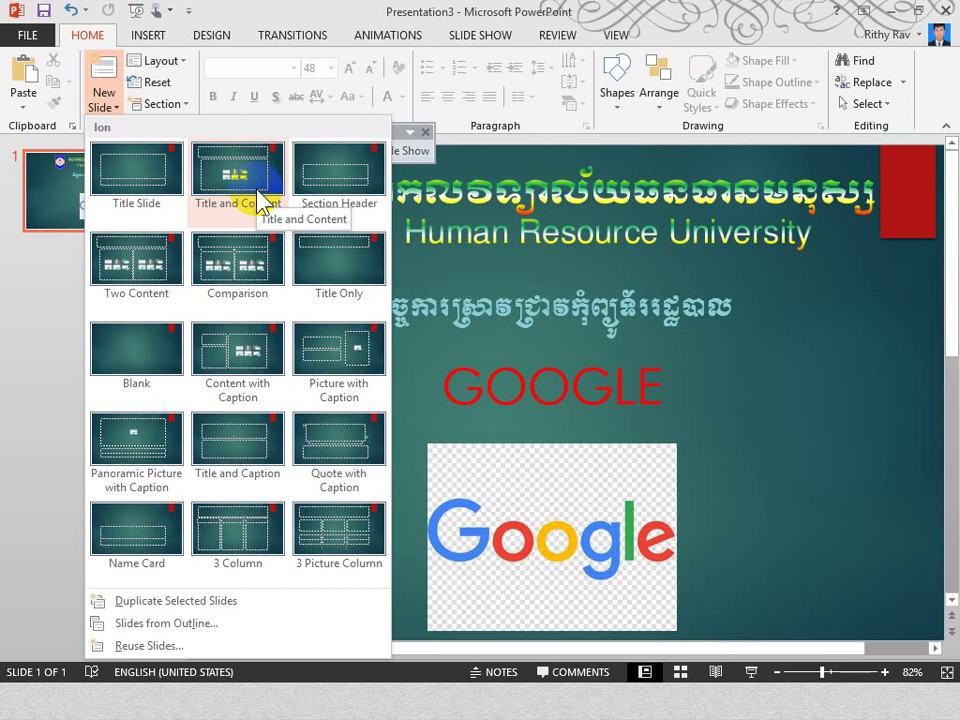
# Add a Title and Content slide titled 'I. Introduction'.
pyautogui.click(240, 176)
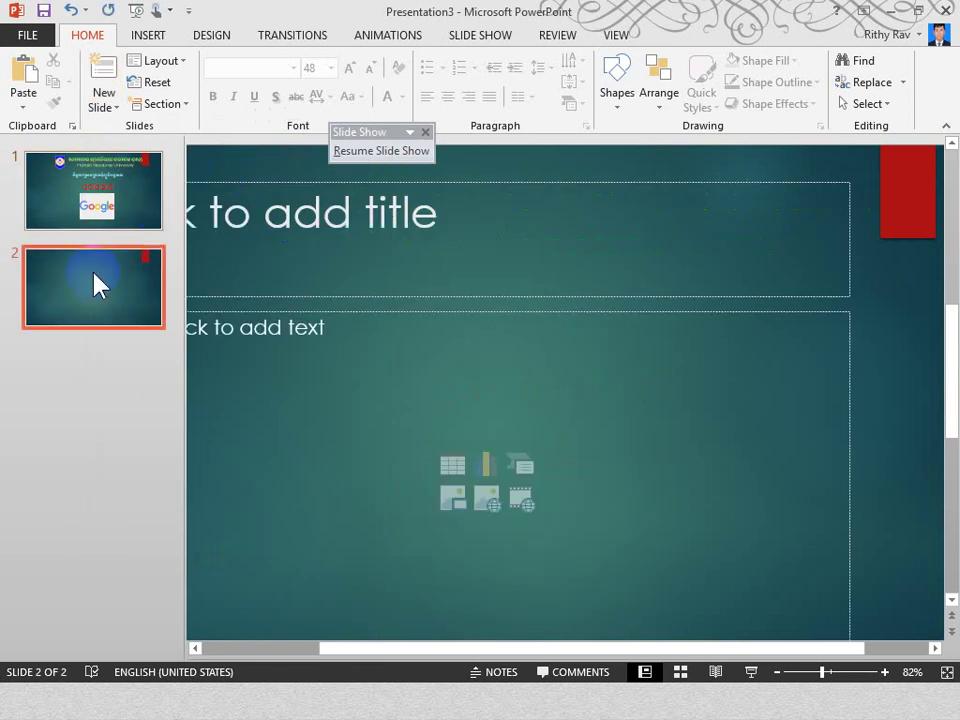
pyautogui.click(386, 251)
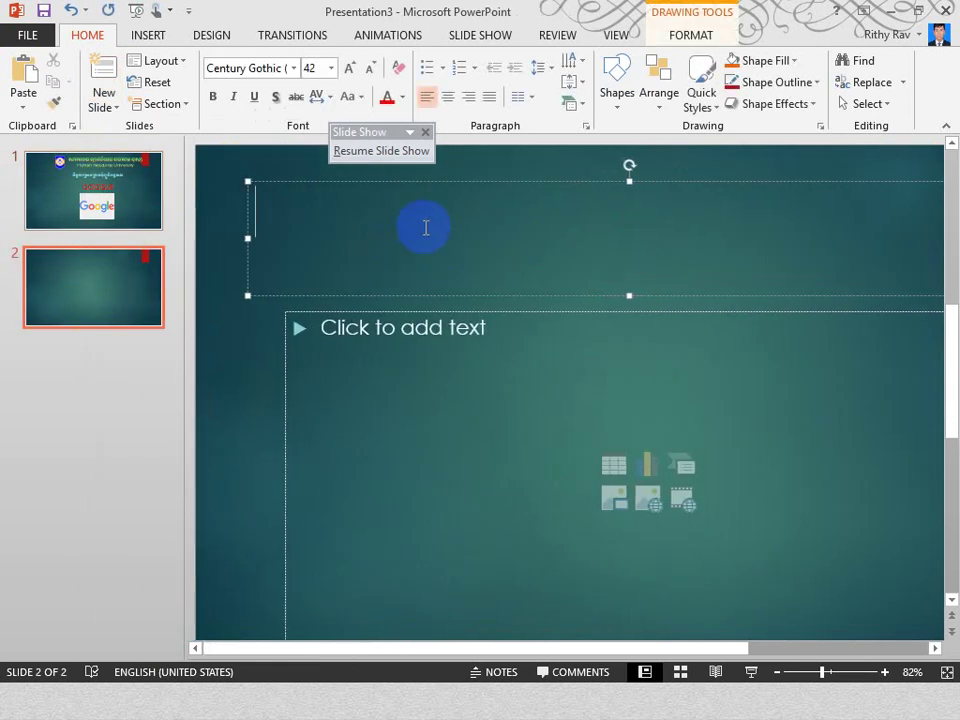
pyautogui.write('Int')
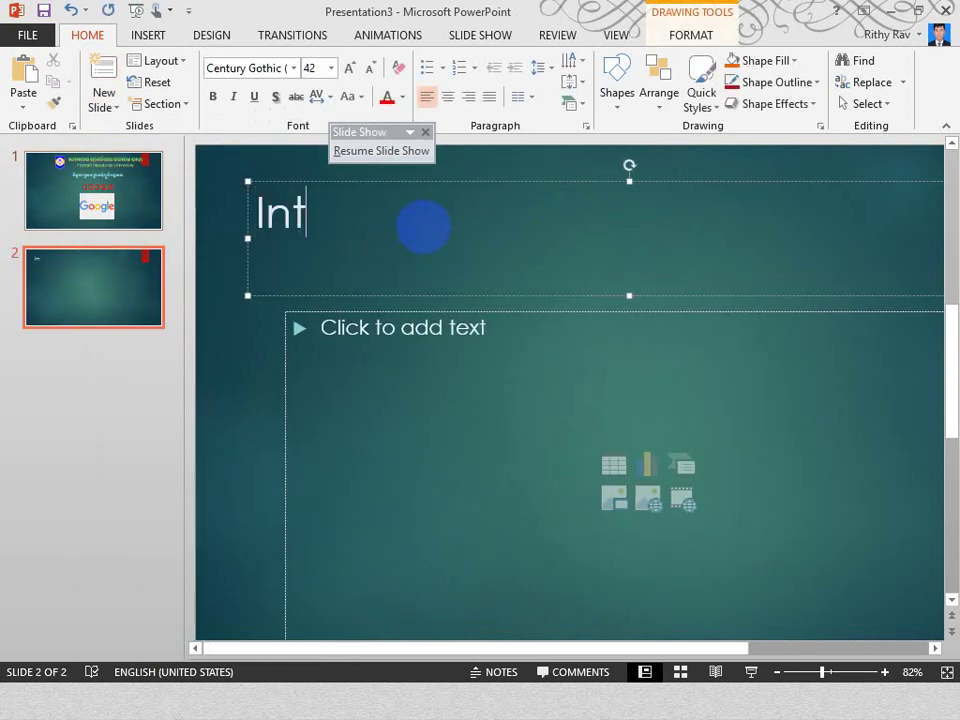
pyautogui.write('roduction')
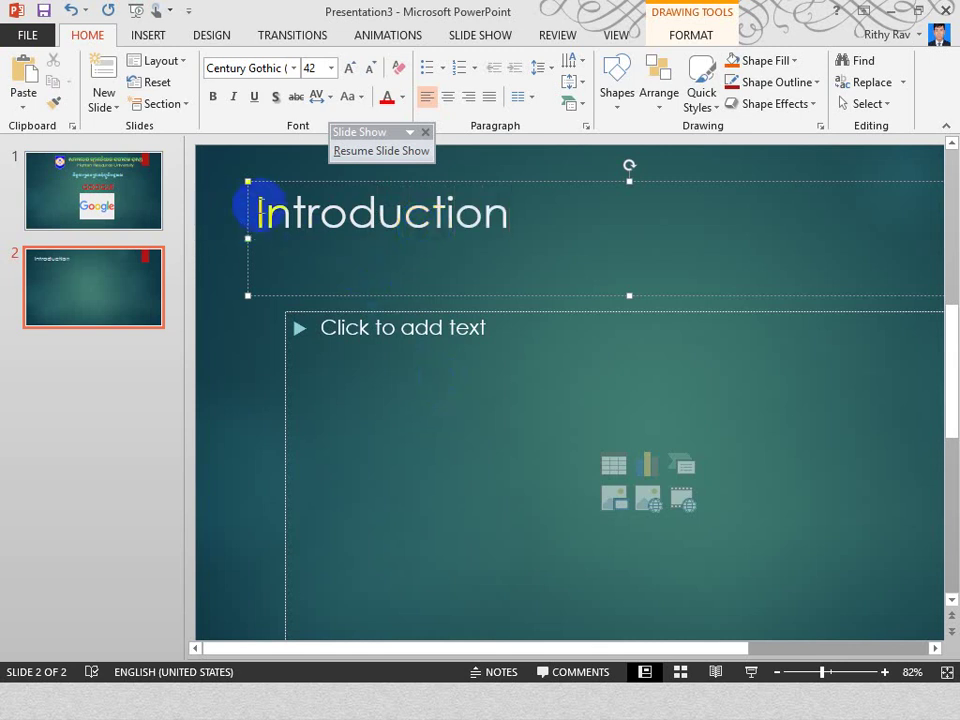
pyautogui.write('I')
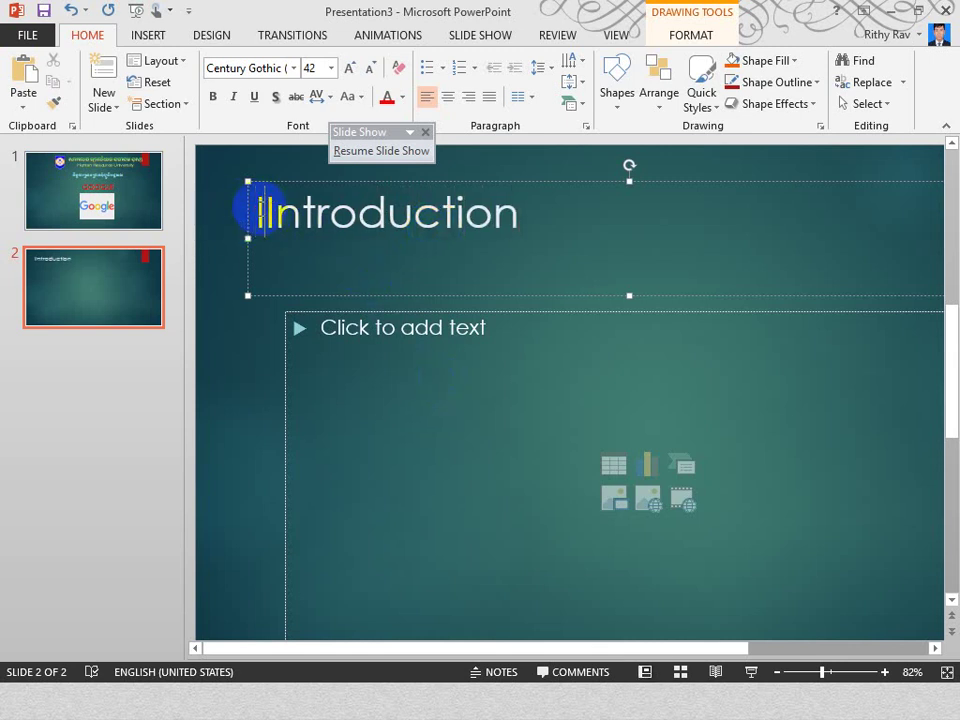
pyautogui.write('.')
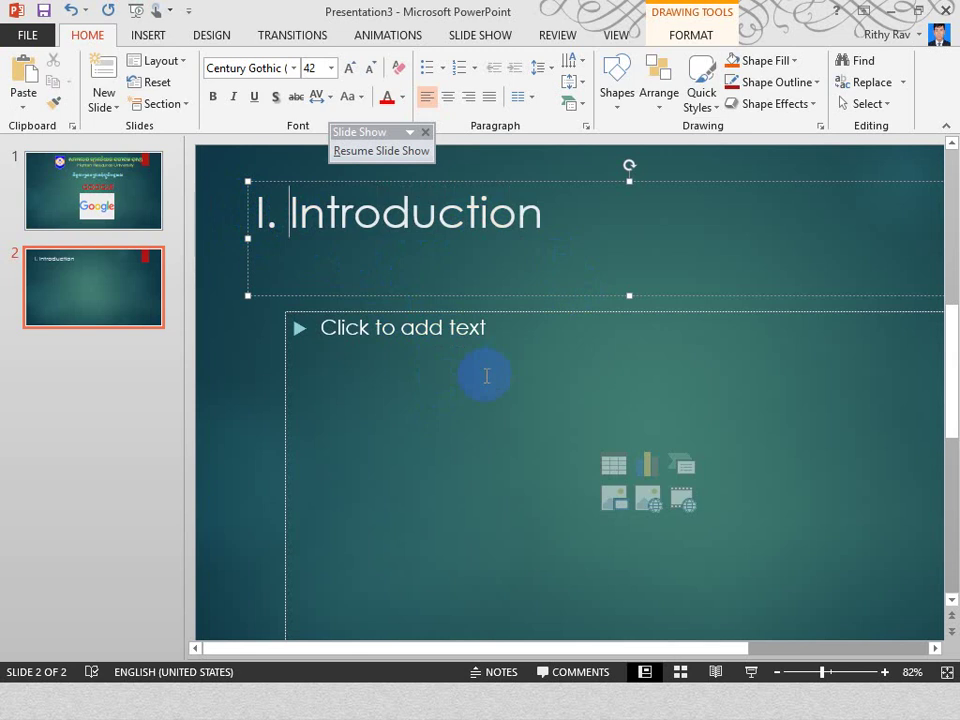
# Move the body box up and list 'Founder: 1998' and 'Founder Name:' with the founder's name.
pyautogui.click(497, 345)
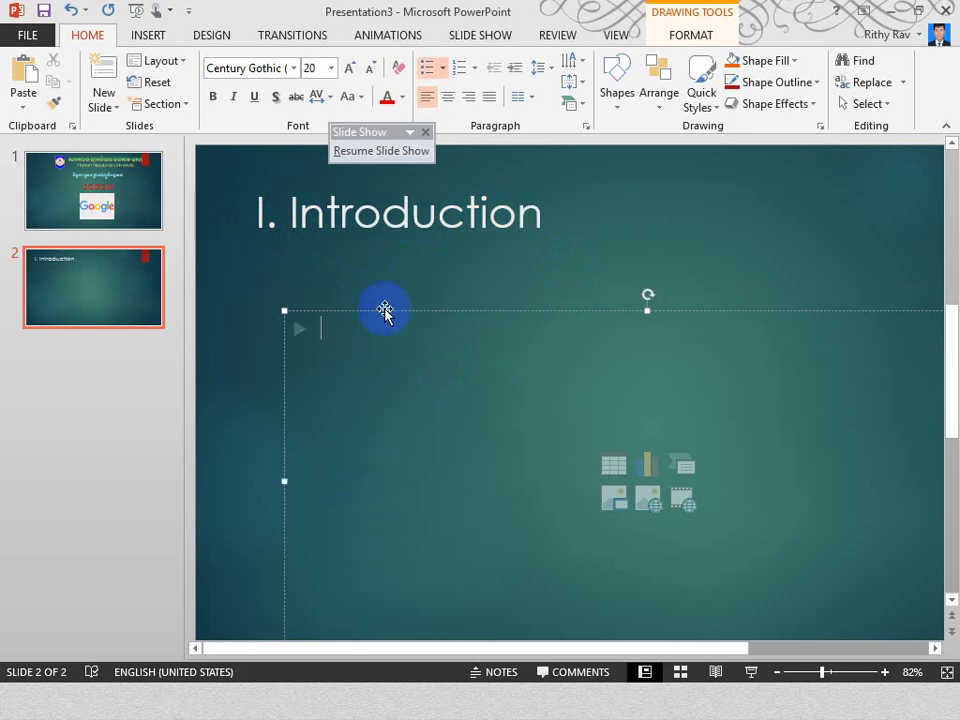
pyautogui.moveTo(381, 311); pyautogui.dragTo(370, 258)
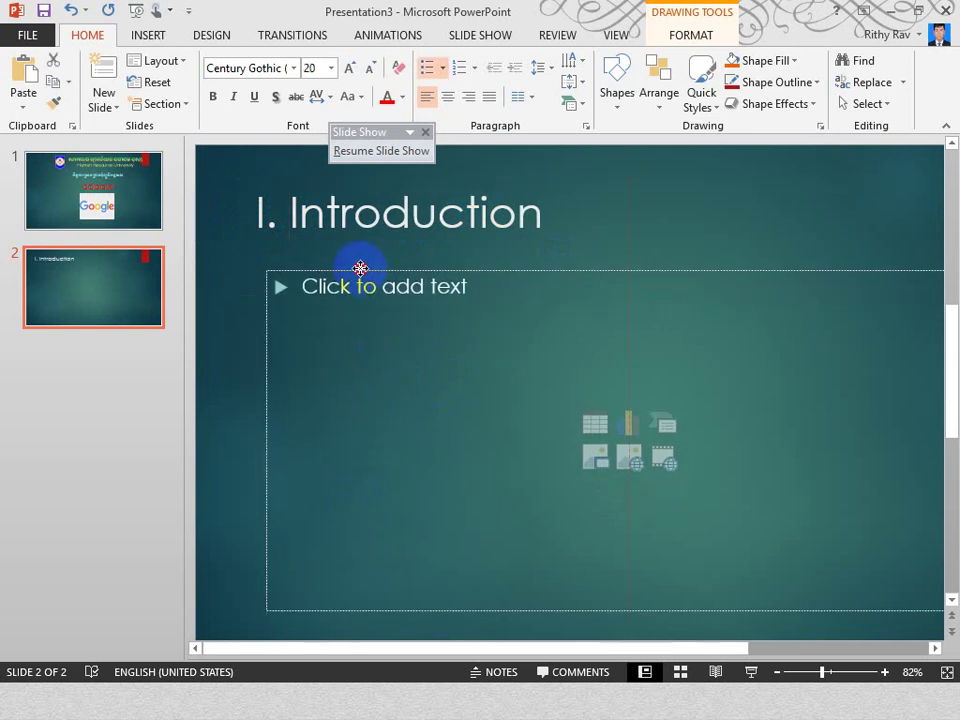
pyautogui.click(477, 277)
pyautogui.write('F')
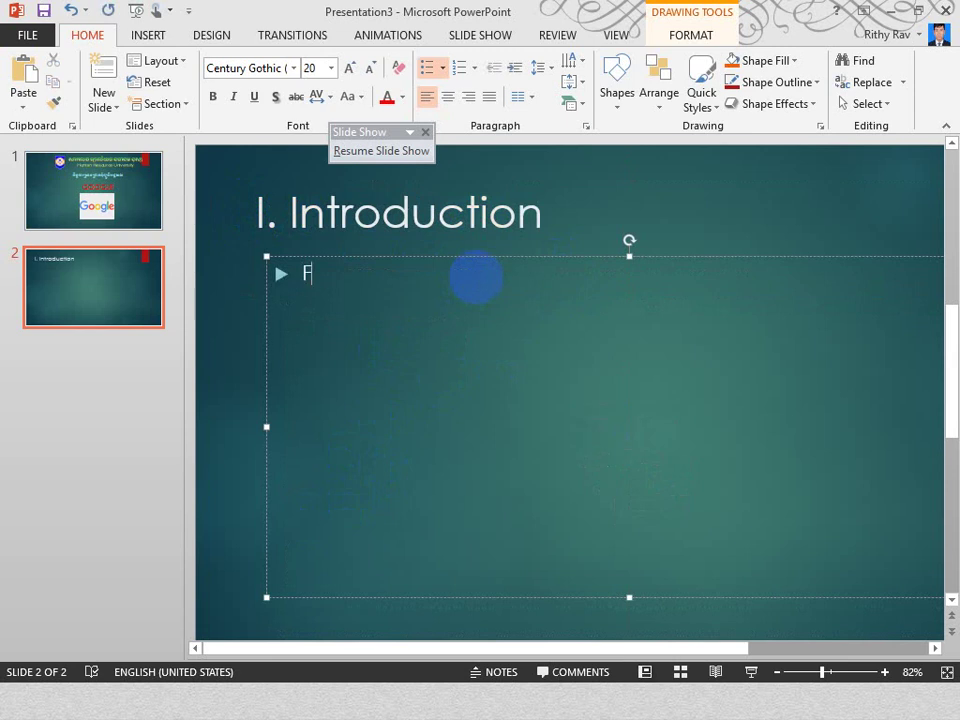
pyautogui.write('ounder')
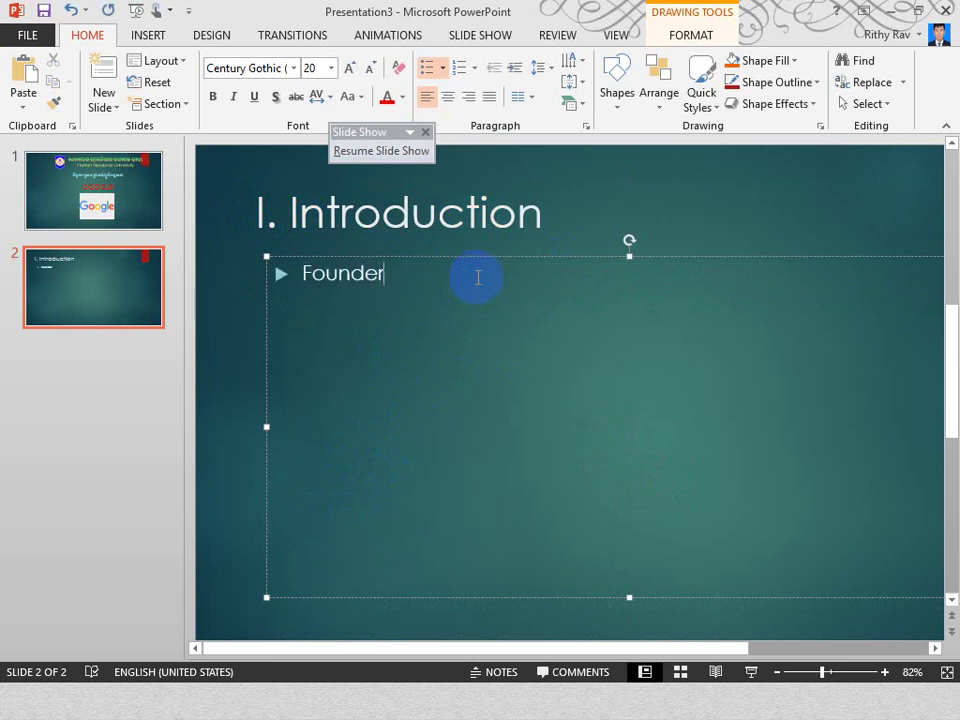
pyautogui.write(': ')
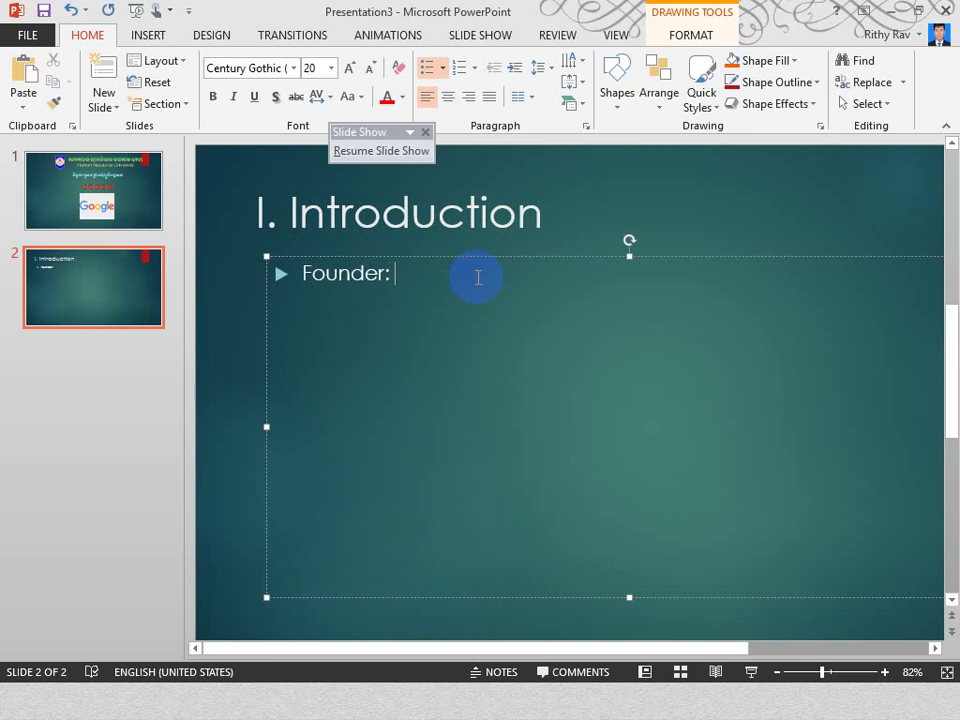
pyautogui.write('19')
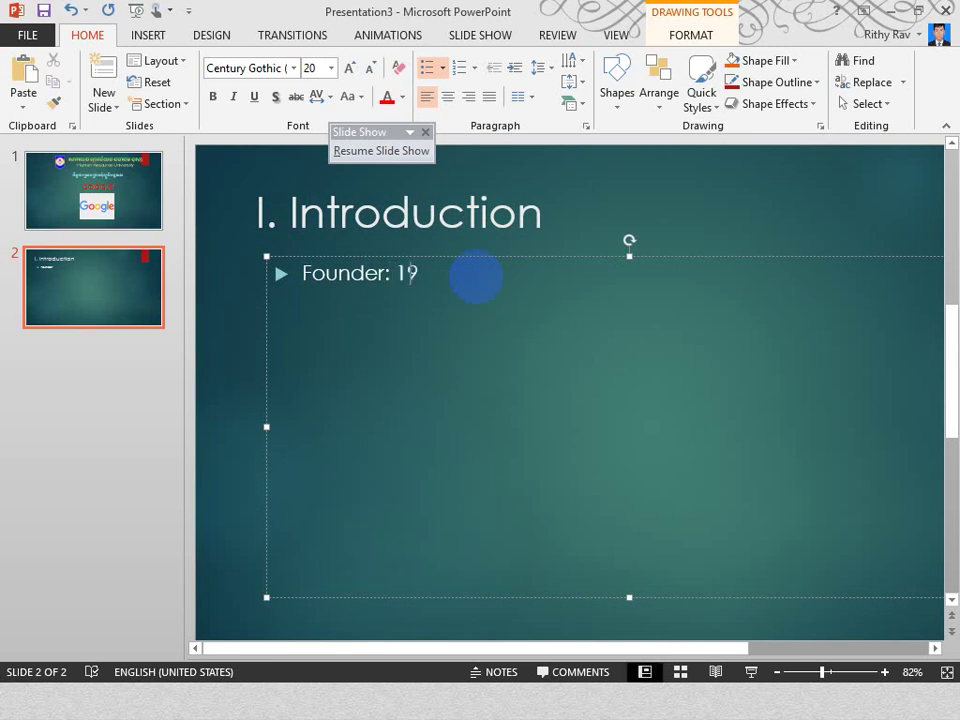
pyautogui.write('98 ')
pyautogui.write('F')
pyautogui.write('oun')
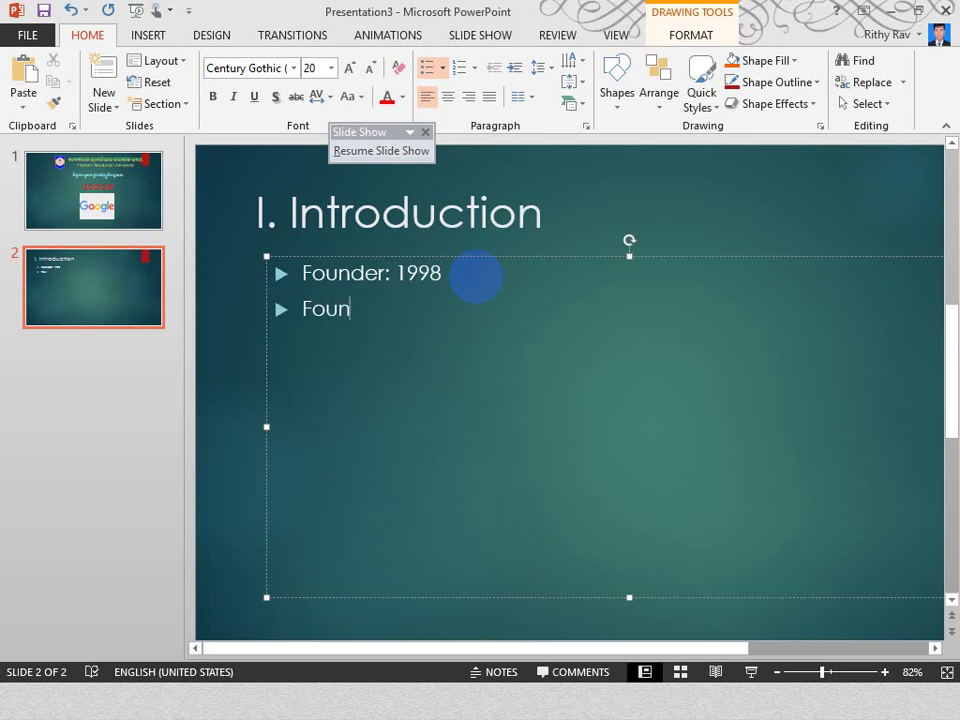
pyautogui.write('der ')
pyautogui.write('Name: L')
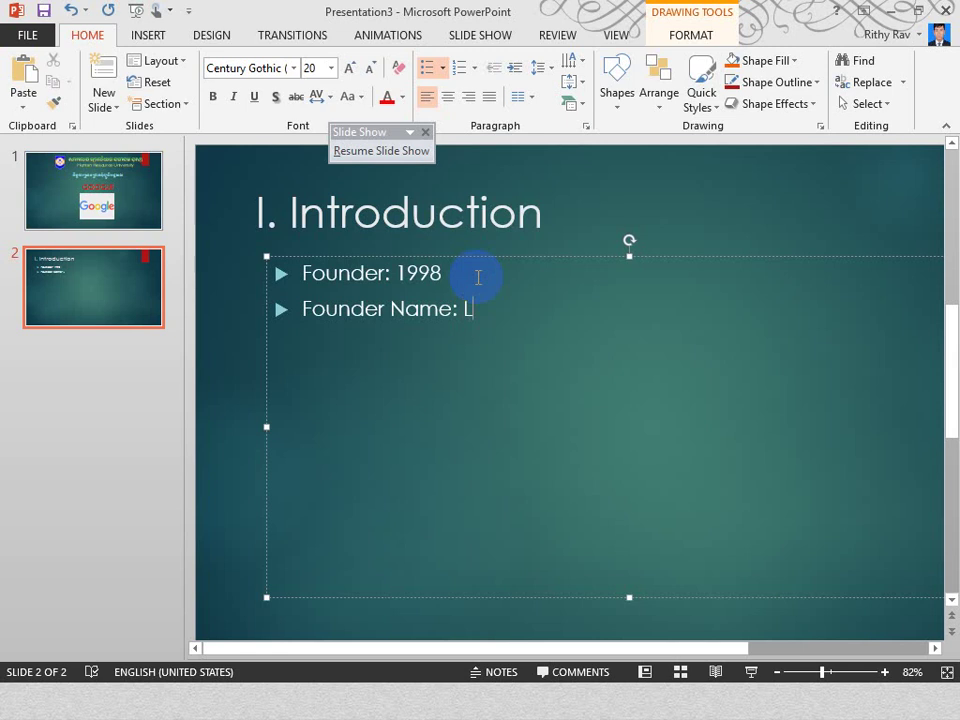
pyautogui.write('arry')
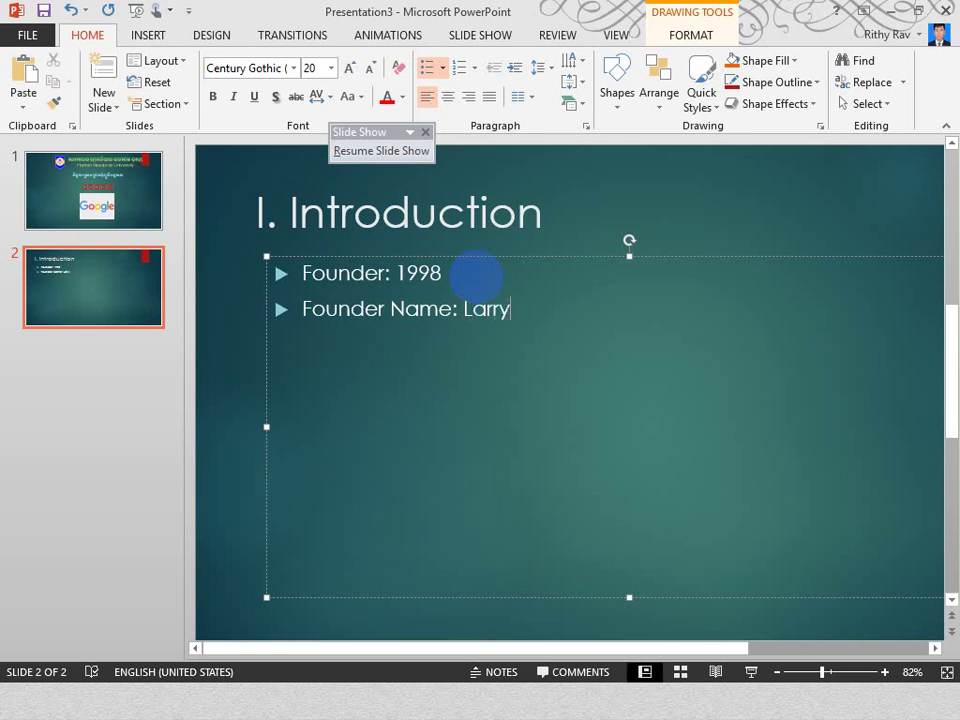
pyautogui.write(' Page')
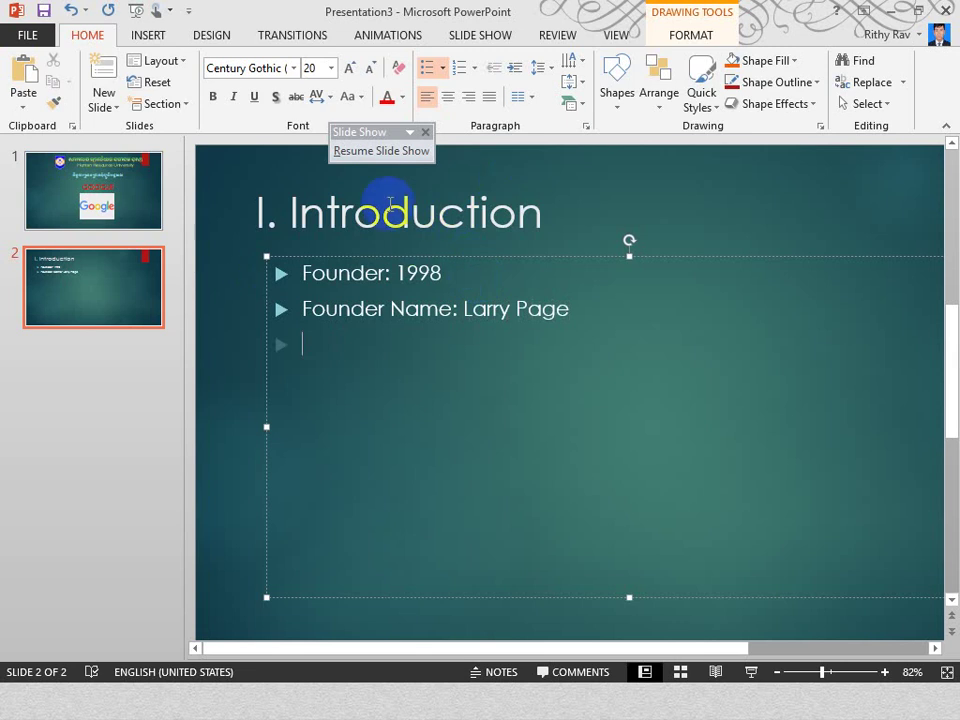
# Insert a Title and Content layout slide right after the Introduction slide.
pyautogui.click(105, 270)
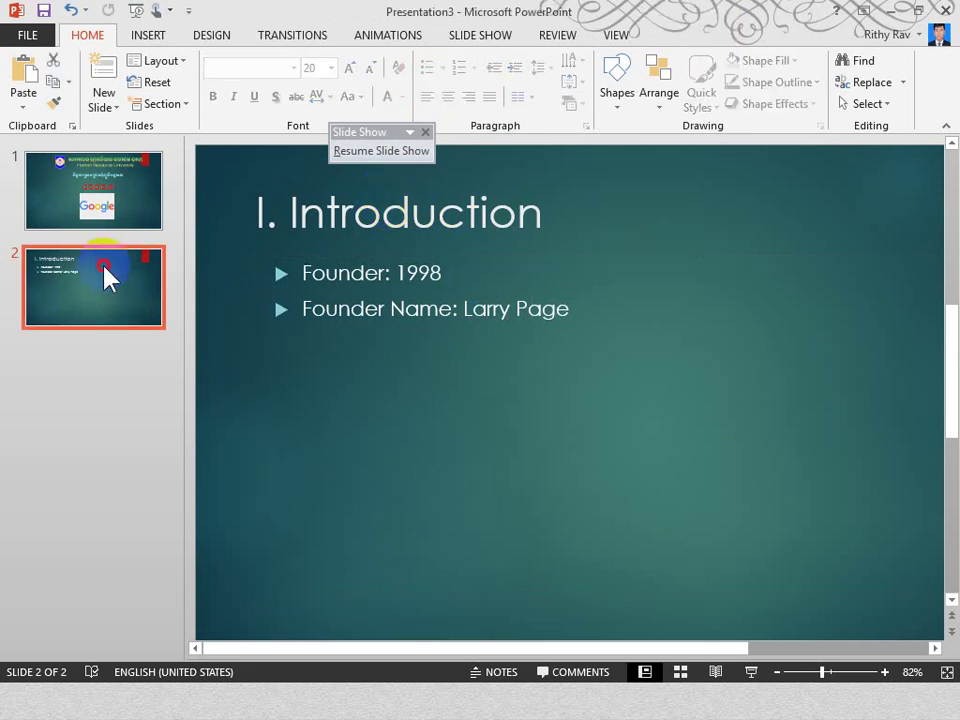
pyautogui.click(105, 102)
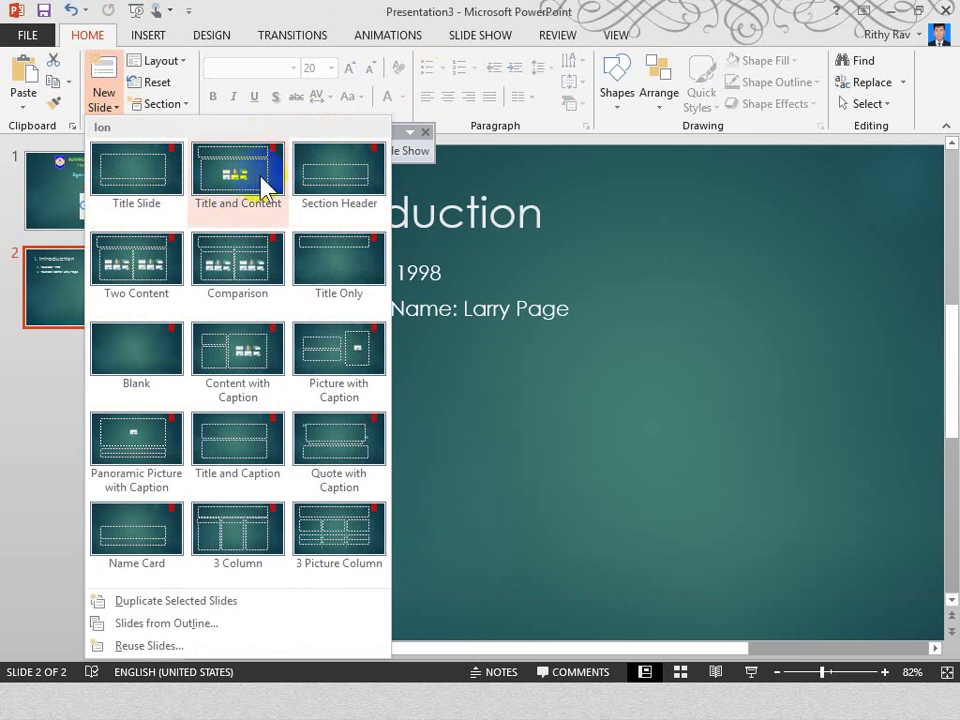
pyautogui.click(447, 358)
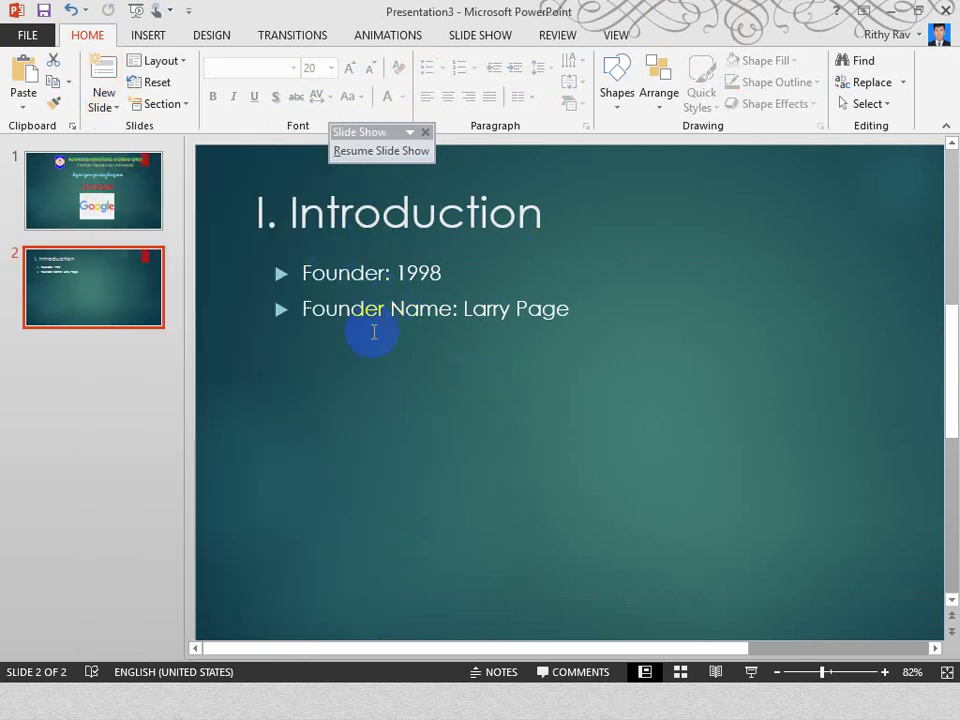
pyautogui.click(150, 258)
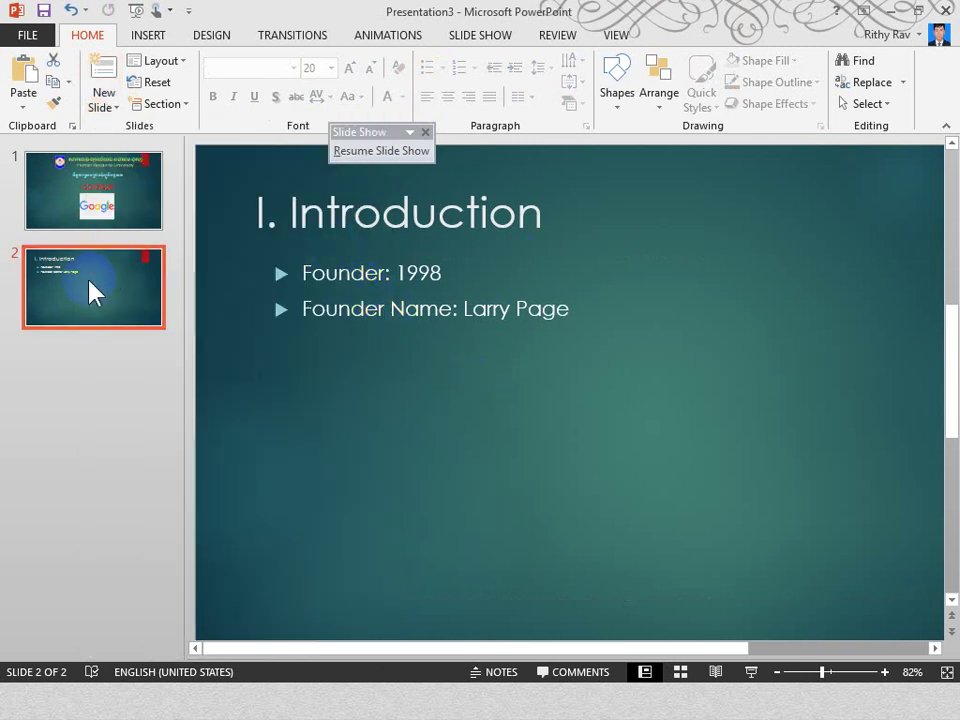
pyautogui.click(110, 108)
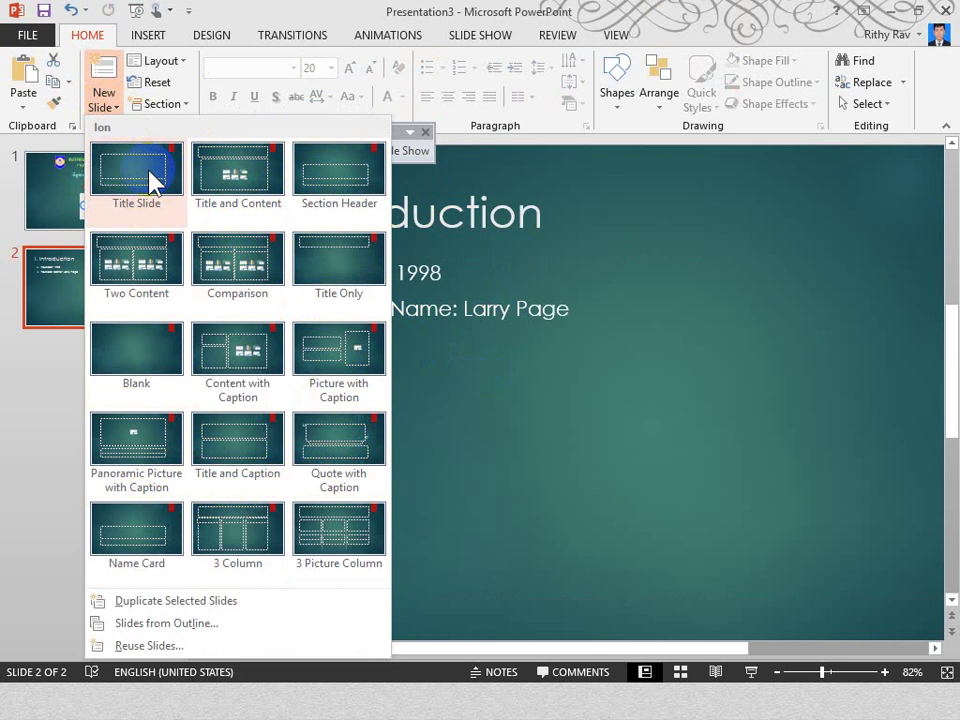
pyautogui.click(256, 177)
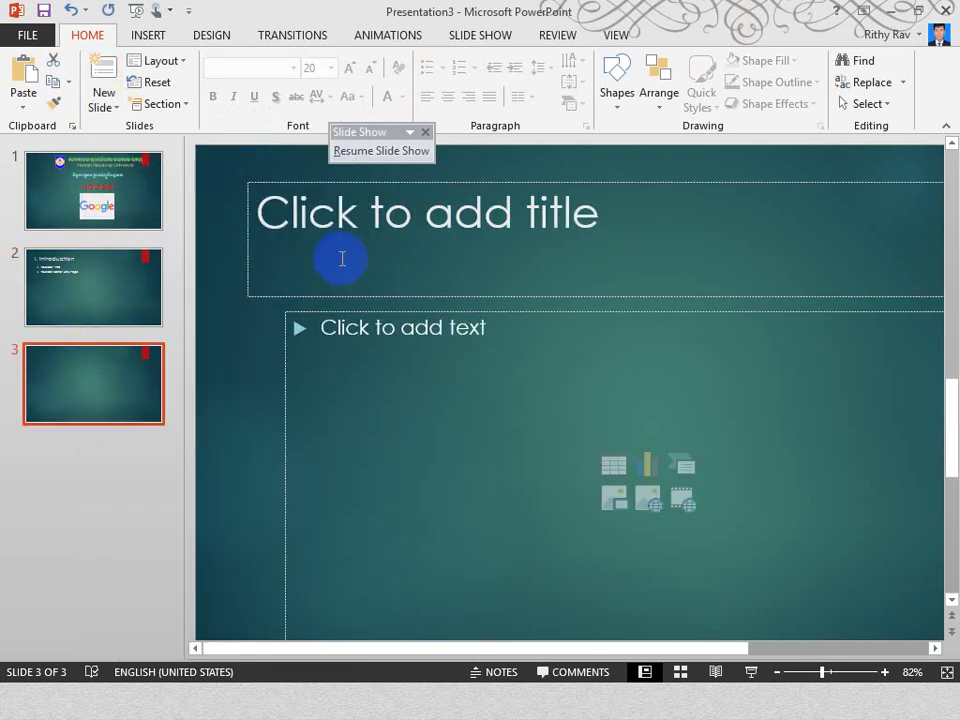
# On the new slide, delete the title placeholder, move the content box up, and type three filler bullets.
pyautogui.click(313, 181)
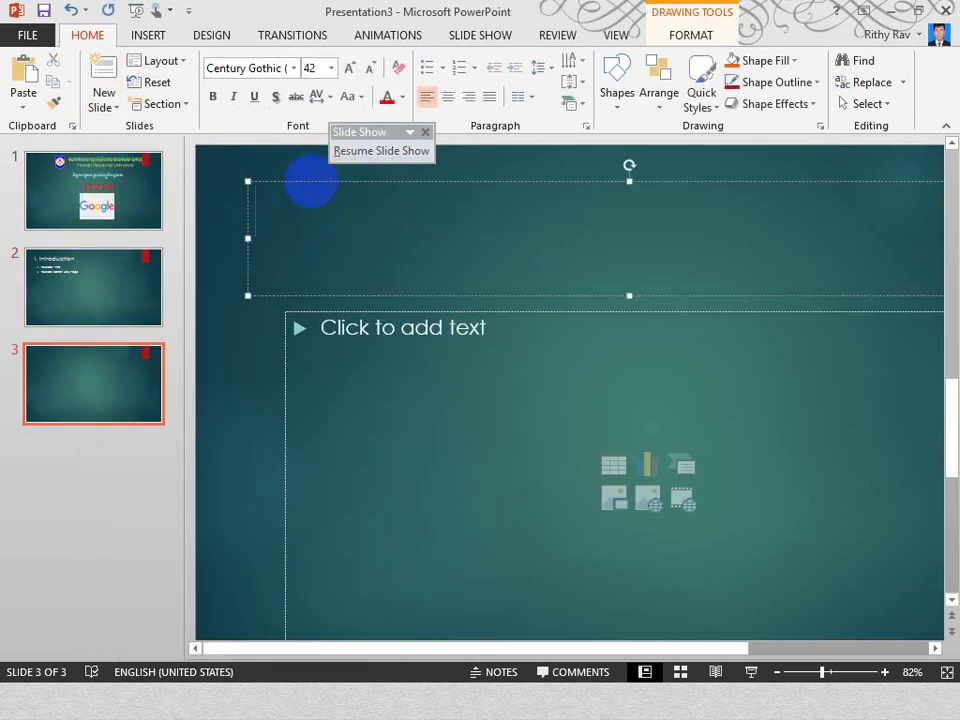
pyautogui.click(302, 183)
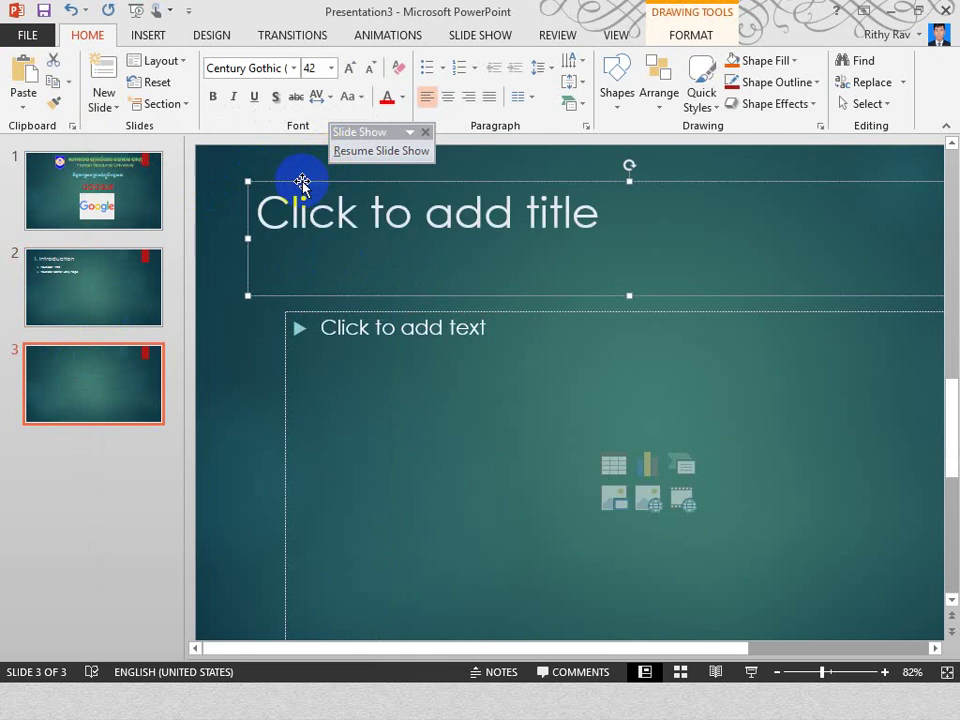
pyautogui.press('Delete')
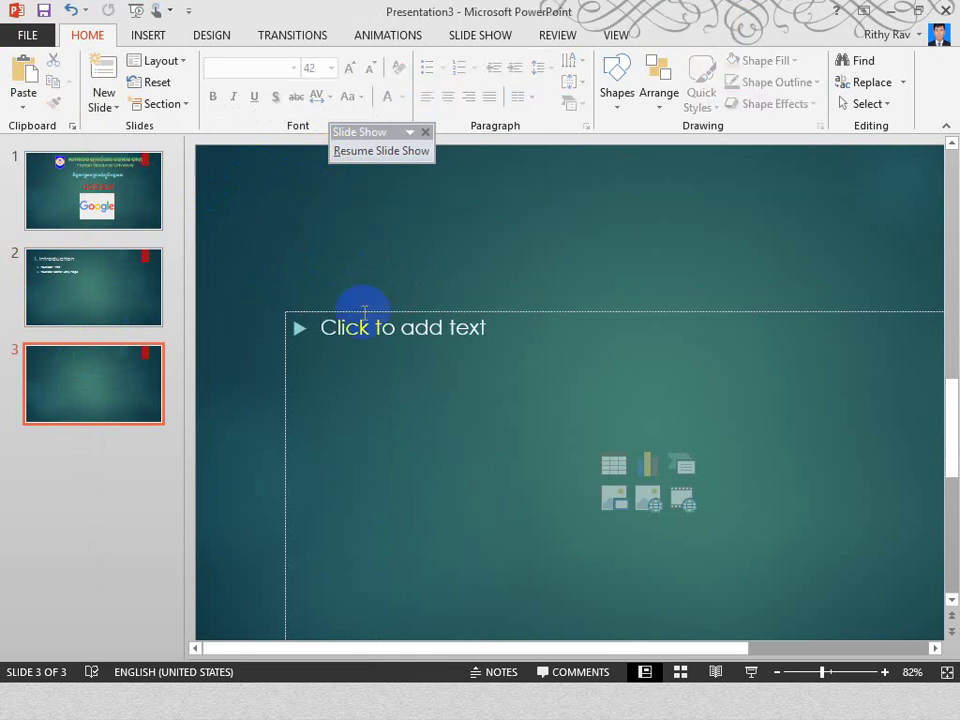
pyautogui.moveTo(362, 307); pyautogui.dragTo(325, 166)
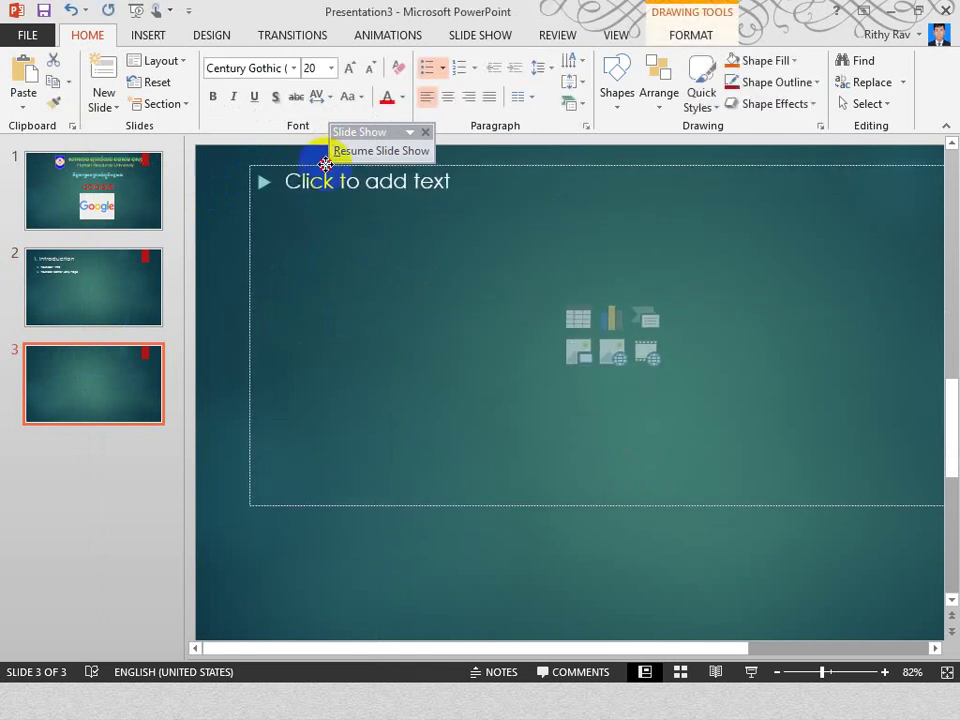
pyautogui.click(465, 197)
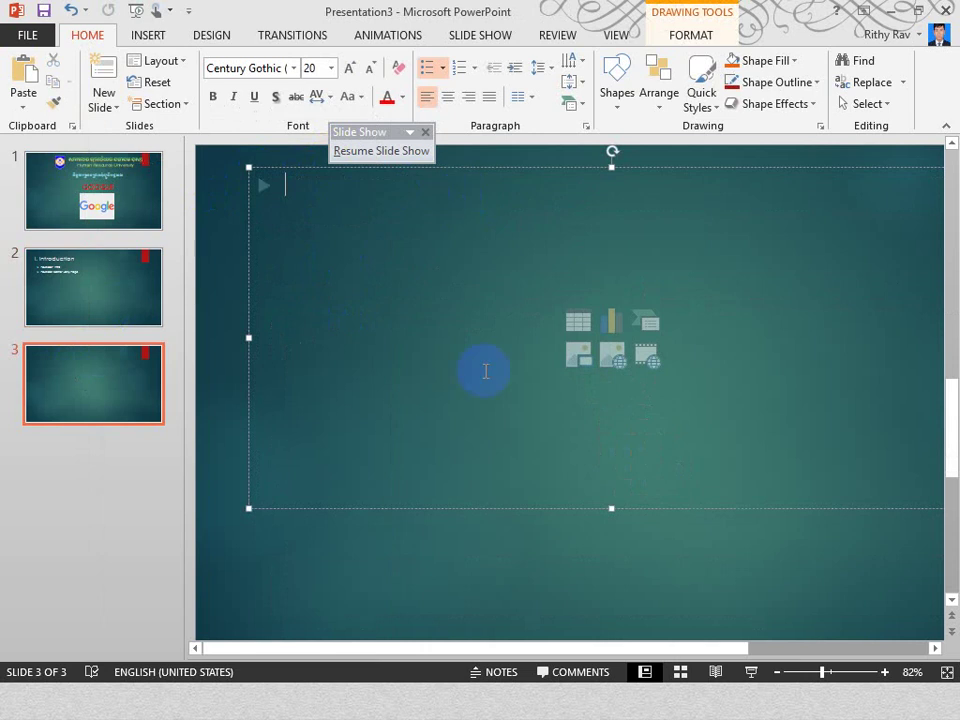
pyautogui.write('hshshshshhshs')
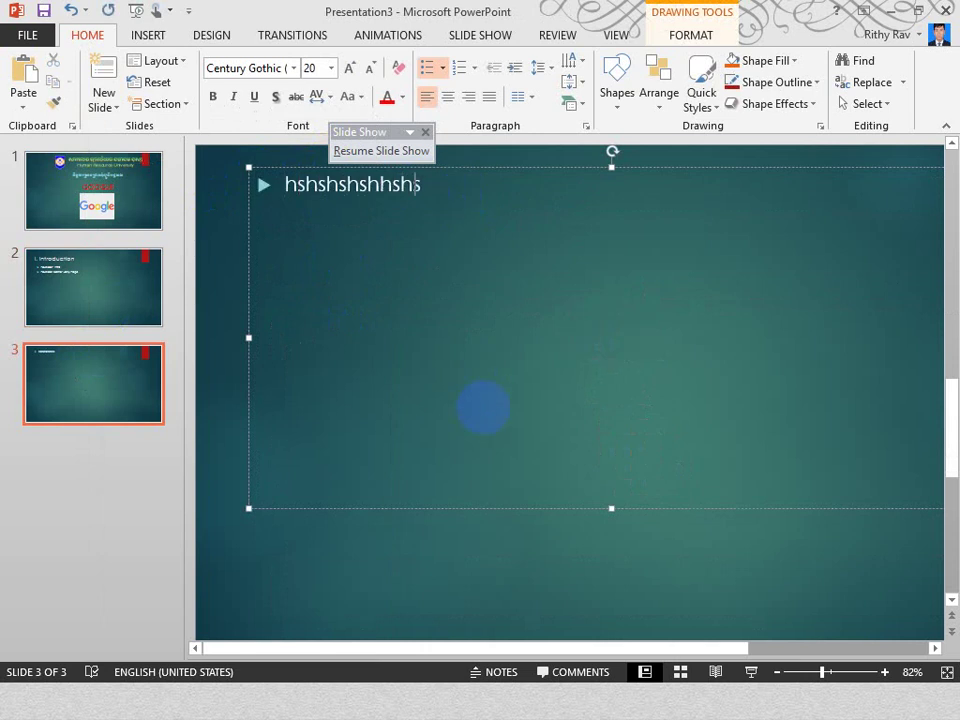
pyautogui.write('hshshsh')
pyautogui.press('Return')
pyautogui.write('shshshshjs')
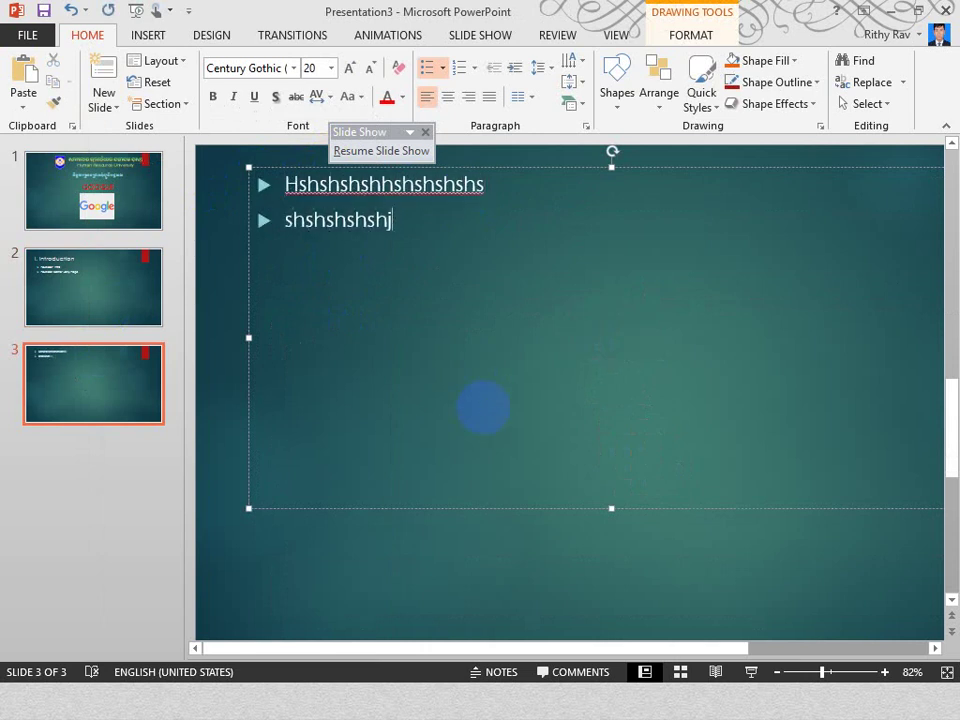
pyautogui.press('Return')
pyautogui.write("shhshss'")
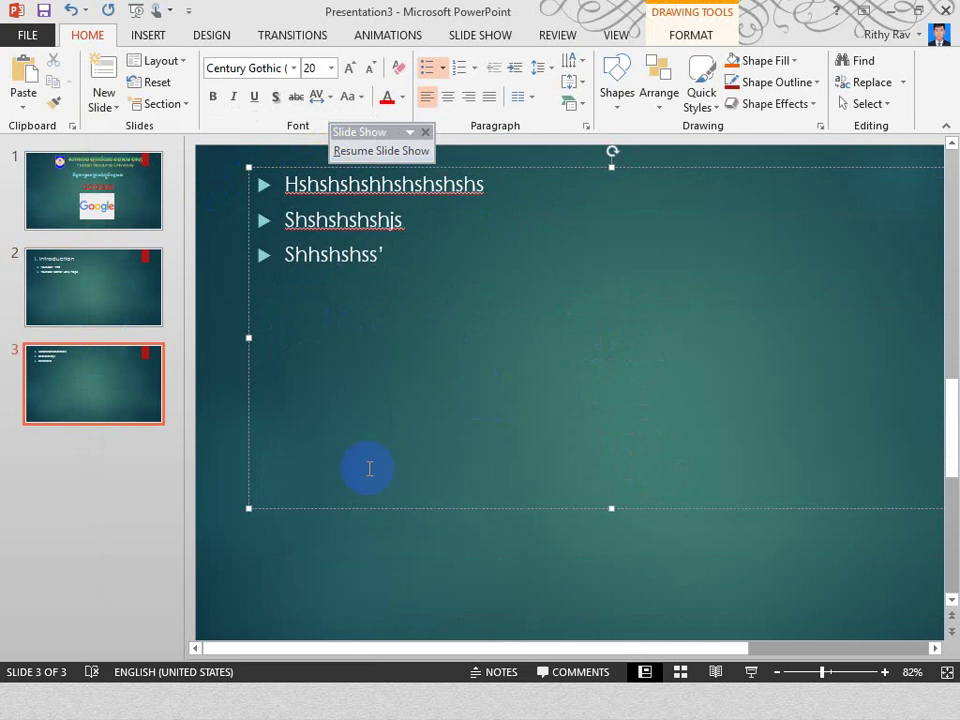
pyautogui.click(114, 454)
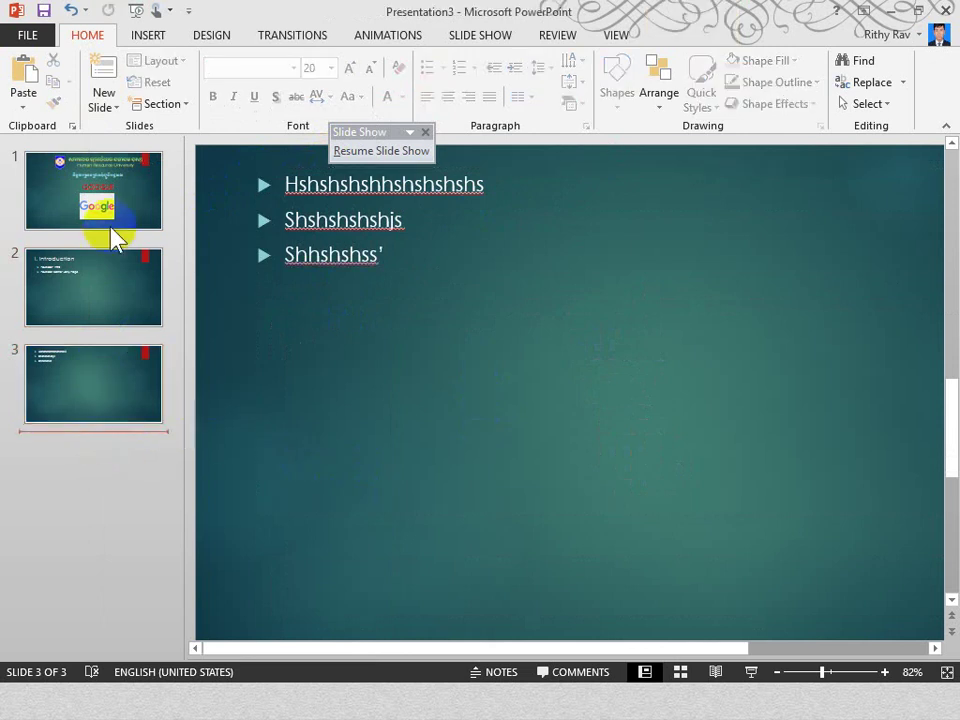
# Insert a Title and Content slide directly after the title slide.
pyautogui.click(102, 188)
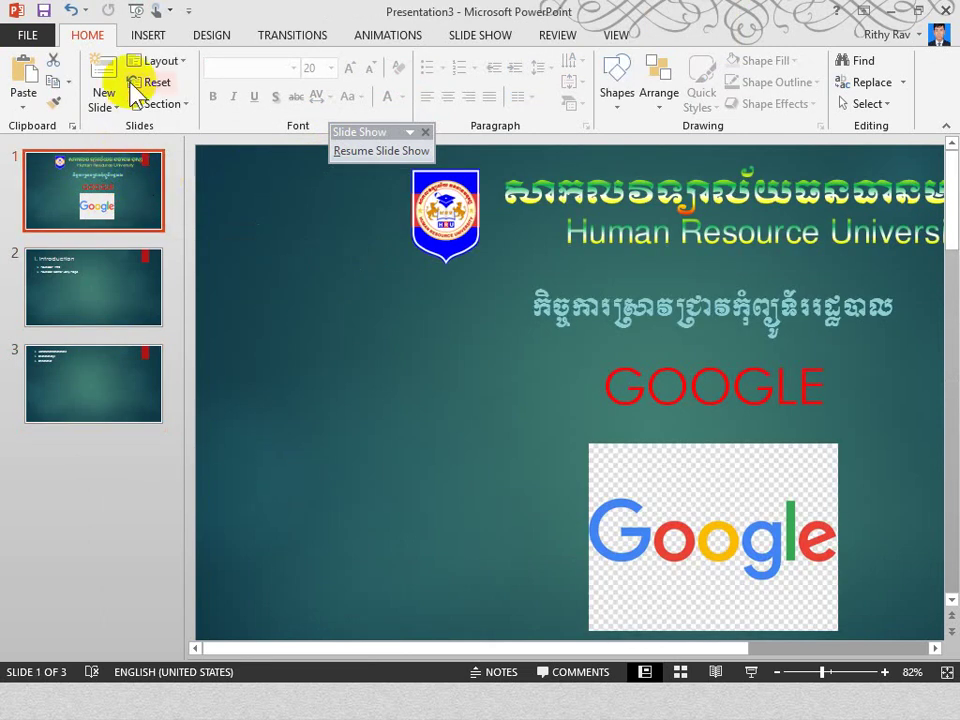
pyautogui.click(115, 108)
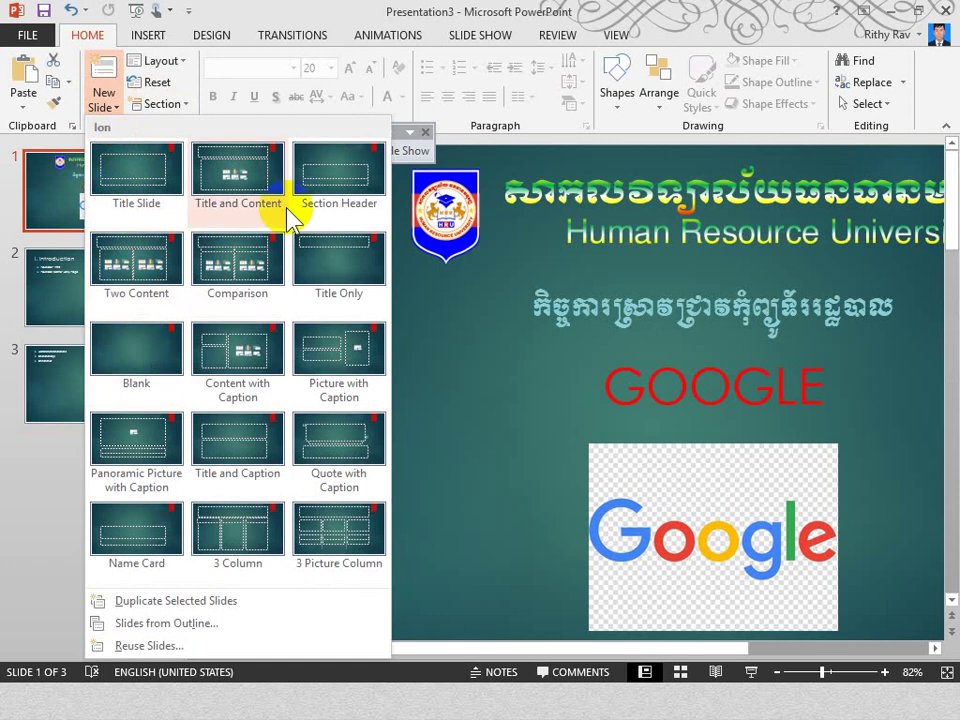
pyautogui.click(249, 188)
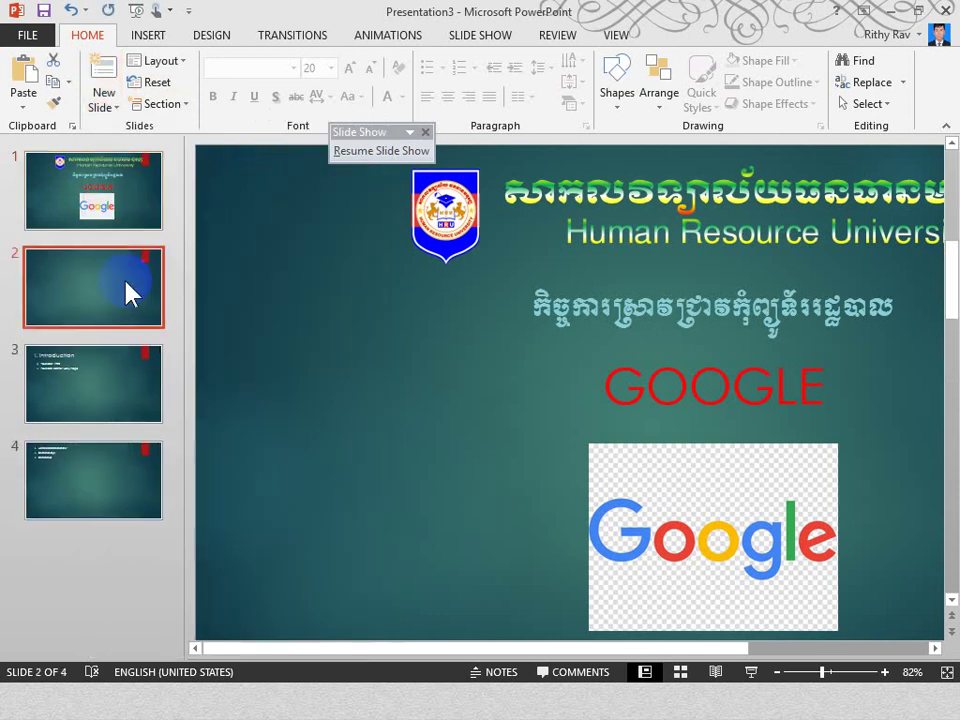
# Title slide 2 'Prepared by: Group 5 dogs'.
pyautogui.click(440, 244)
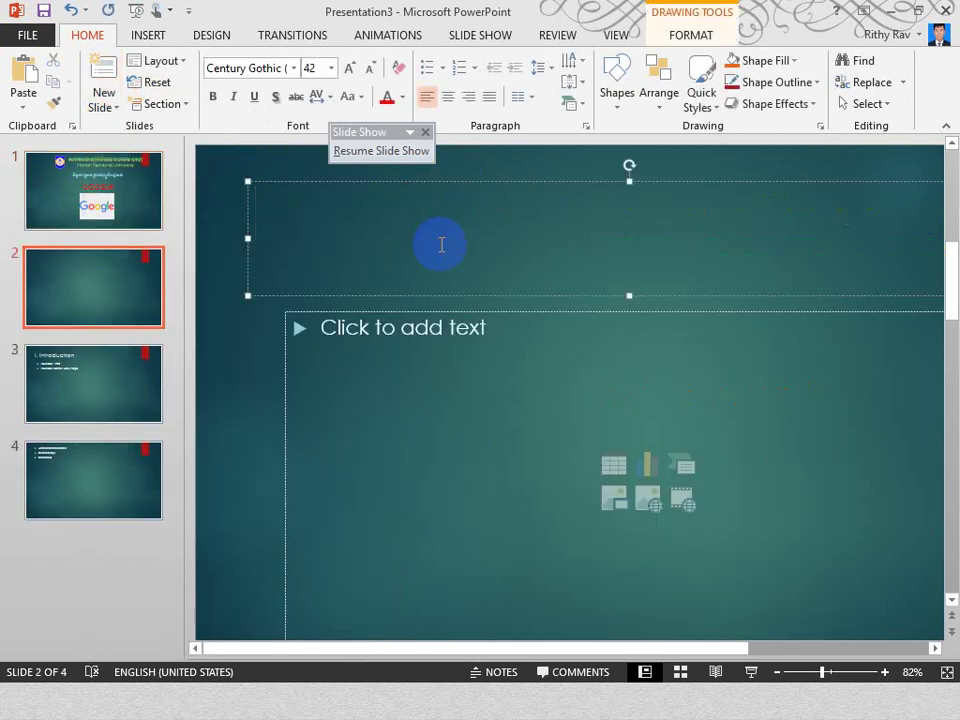
pyautogui.write('Pr')
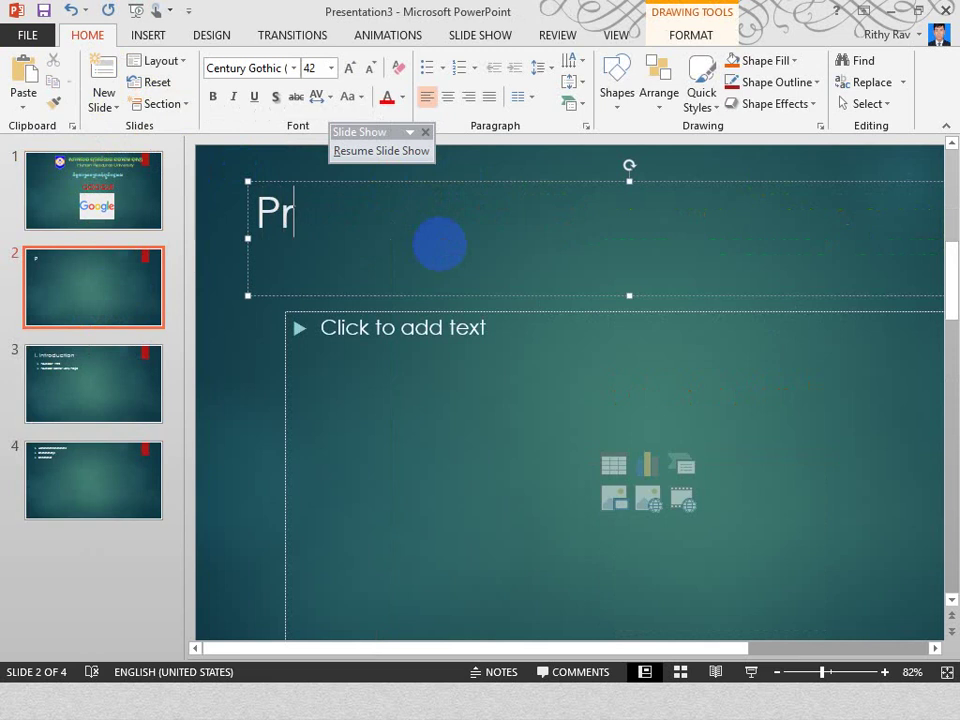
pyautogui.write('epared')
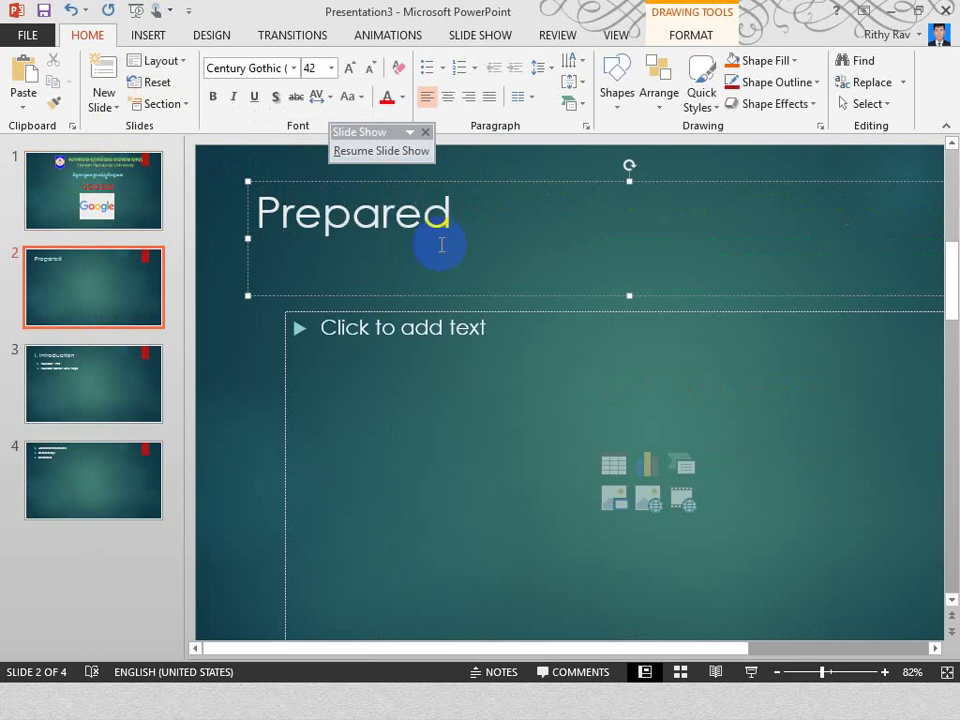
pyautogui.write('by')
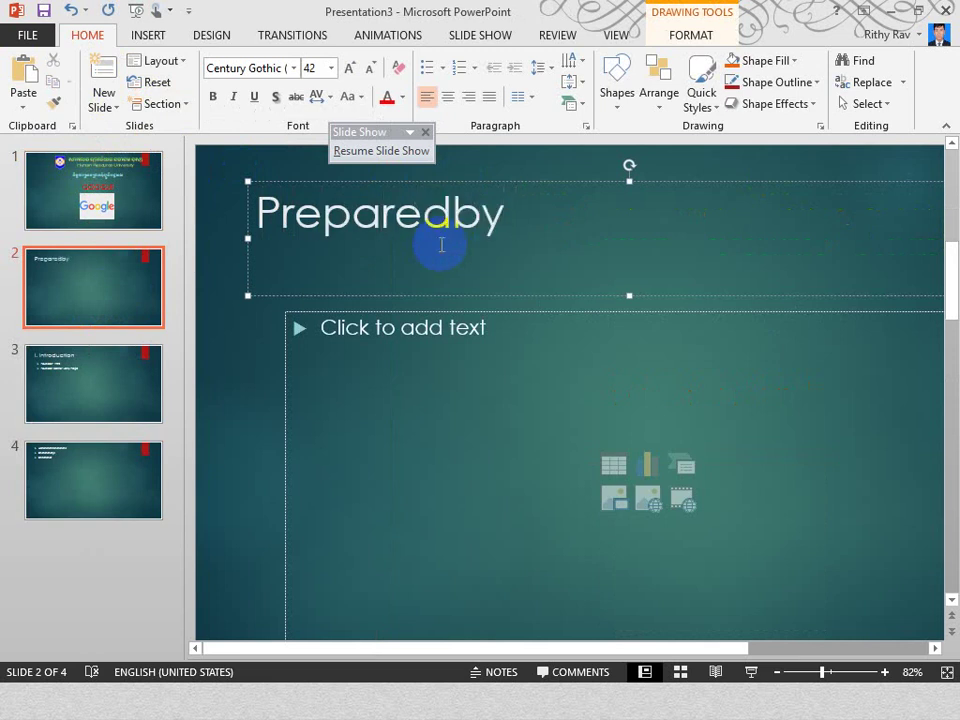
pyautogui.write(' Group')
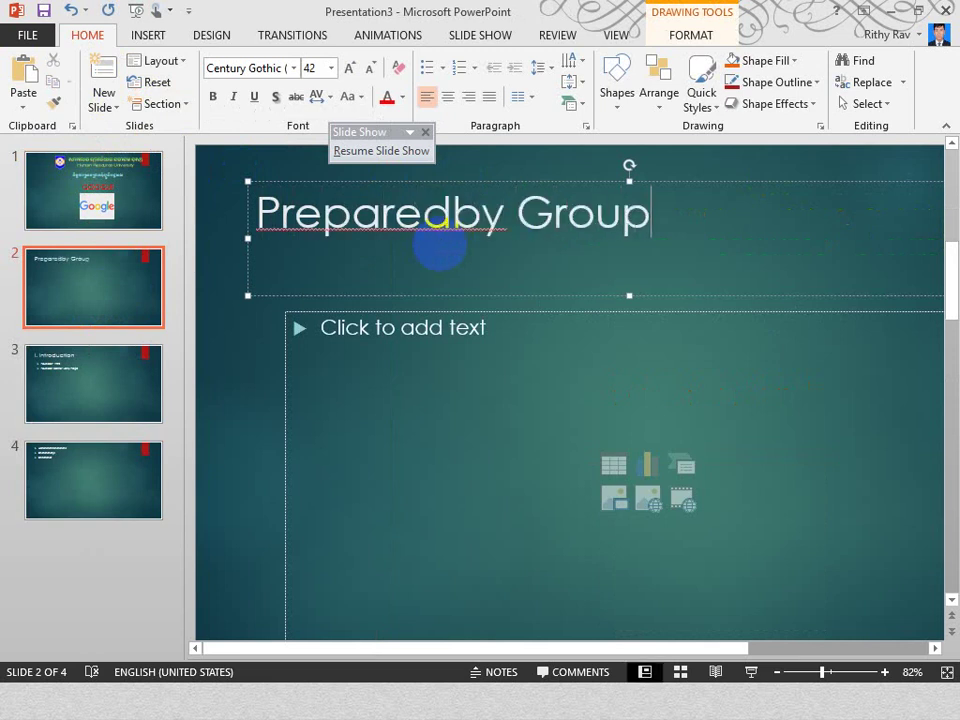
pyautogui.write(' 5')
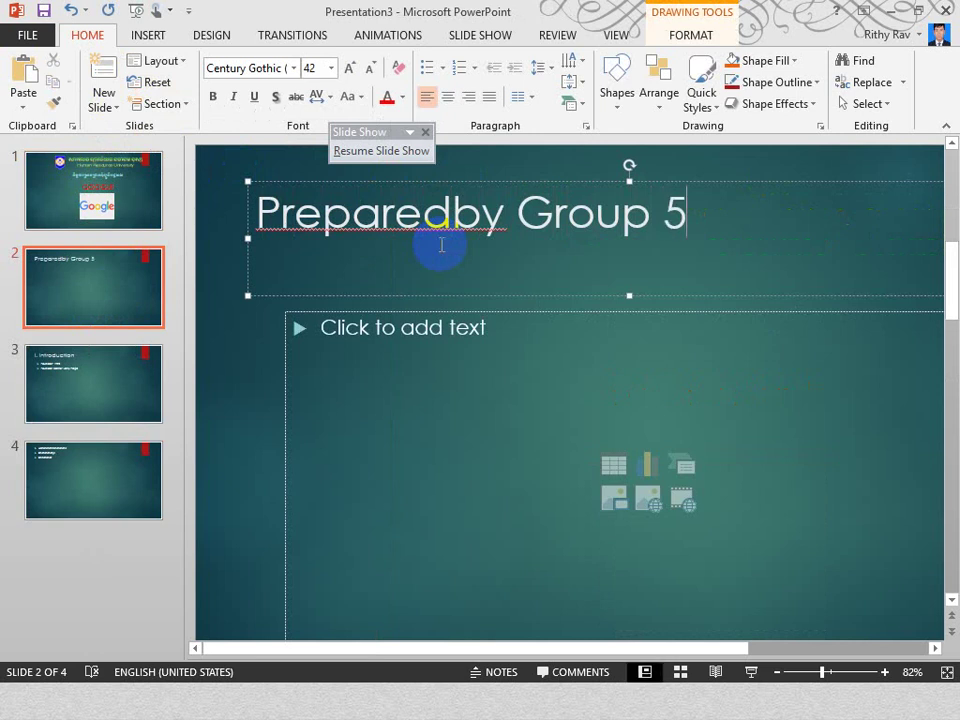
pyautogui.write(' d')
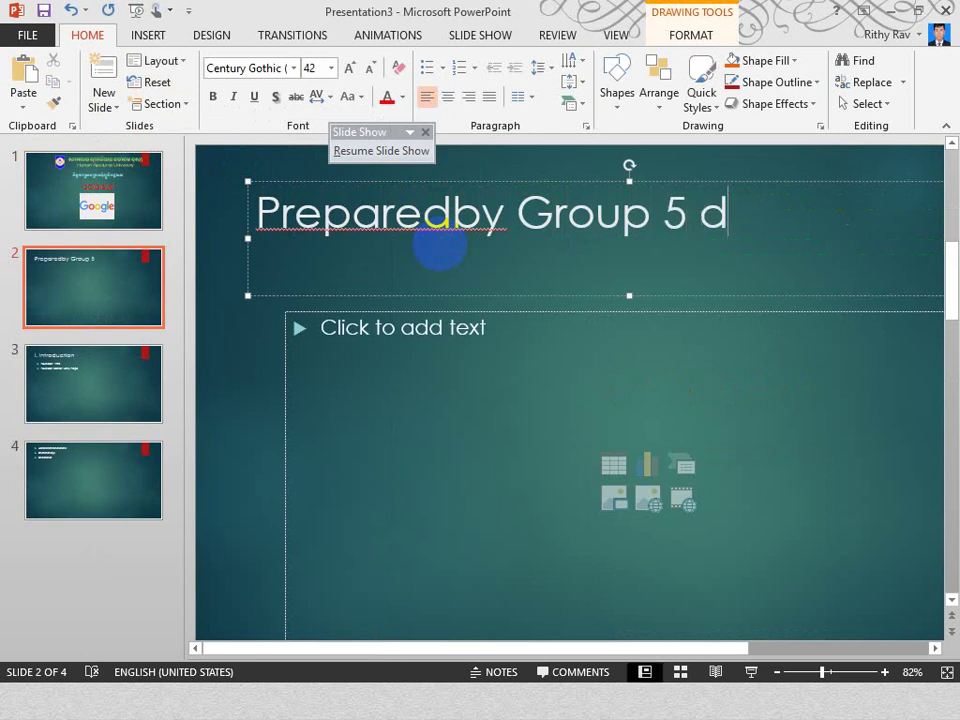
pyautogui.write('ogs')
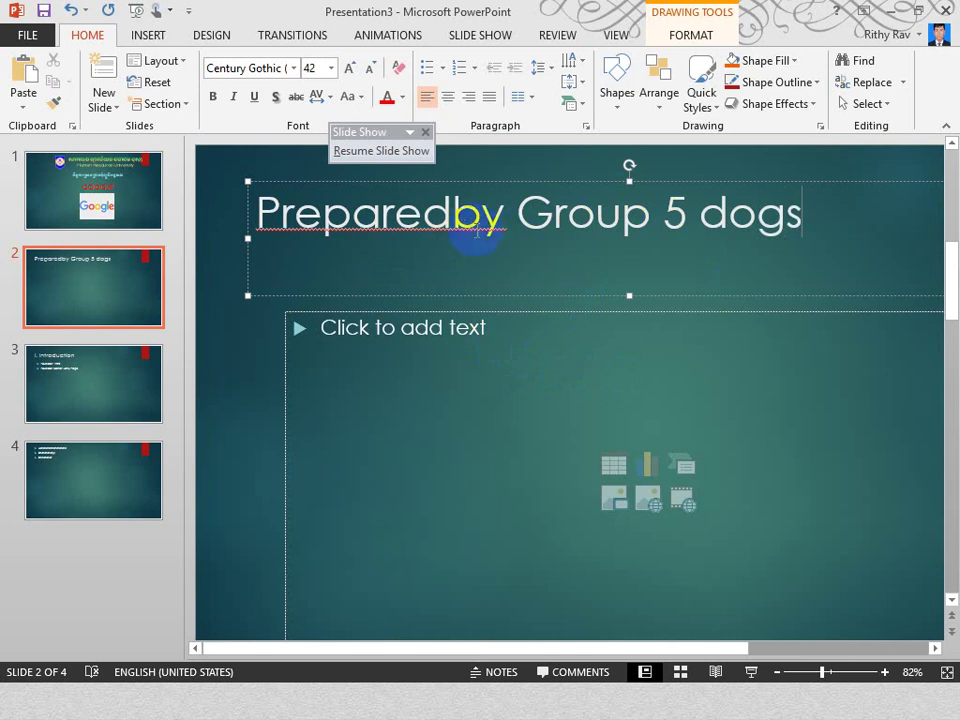
pyautogui.click(440, 218)
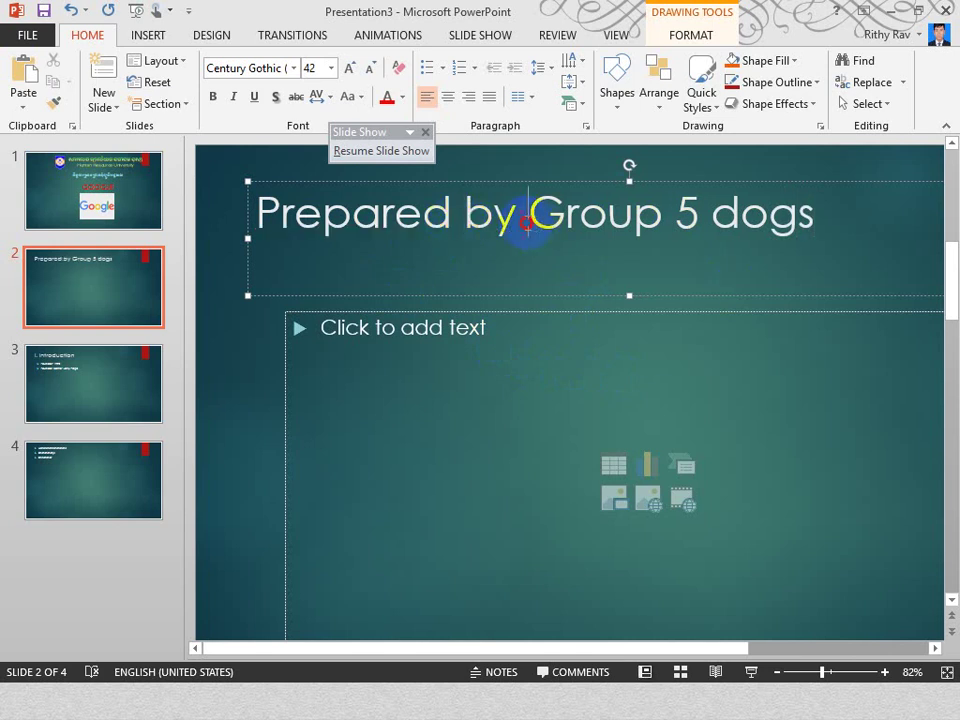
pyautogui.click(524, 218)
pyautogui.press('BackSpace')
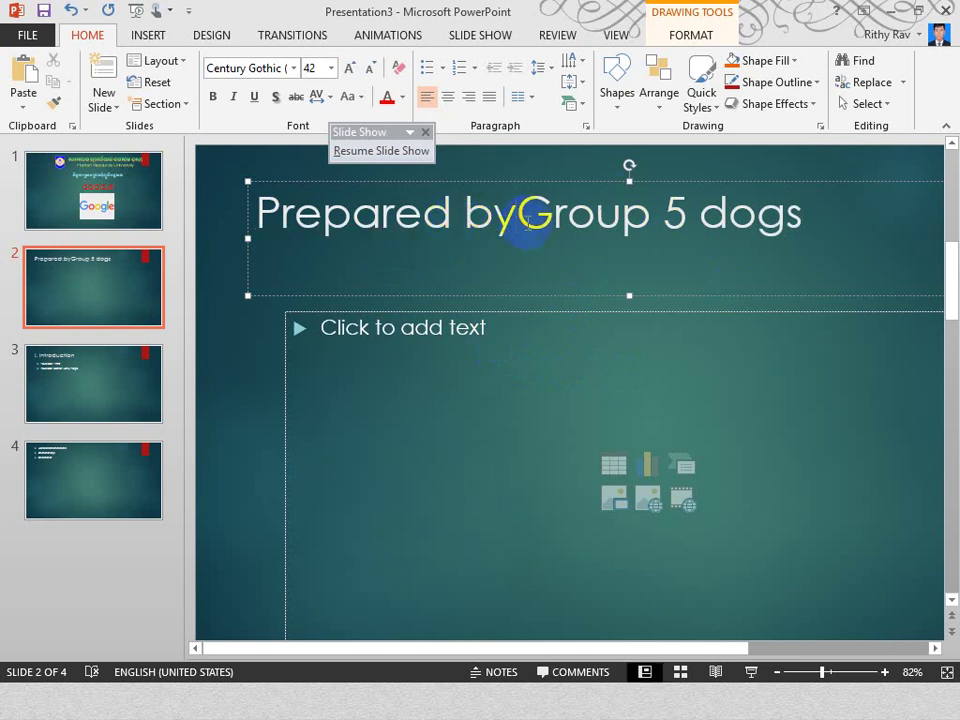
pyautogui.write(':')
# List the lines 1., 2 and 3 in the content box beneath the title.
pyautogui.click(457, 332)
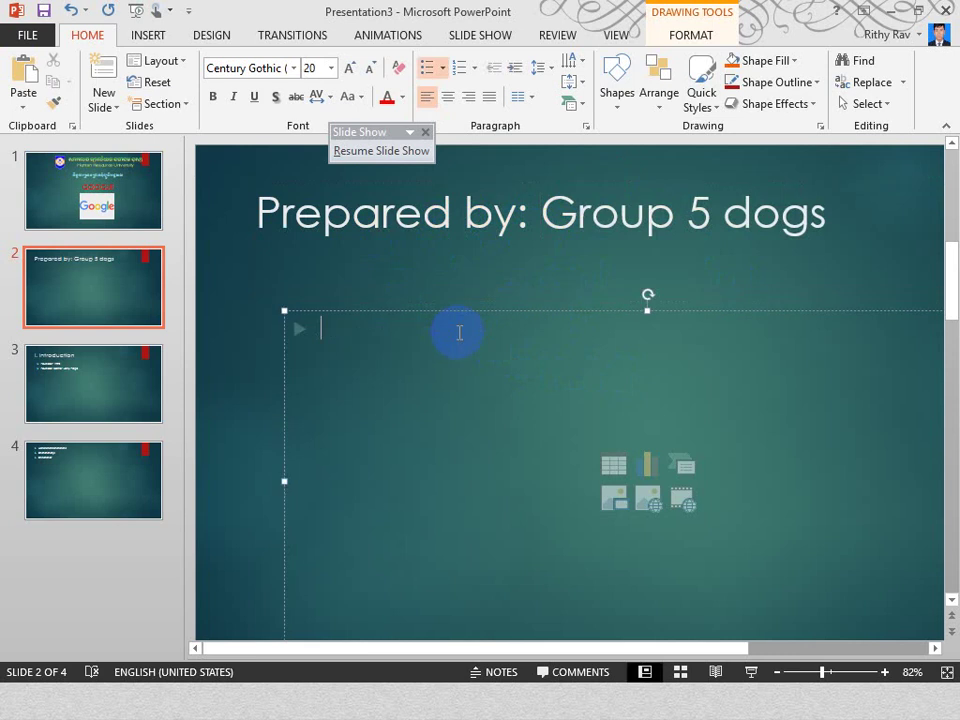
pyautogui.write('1')
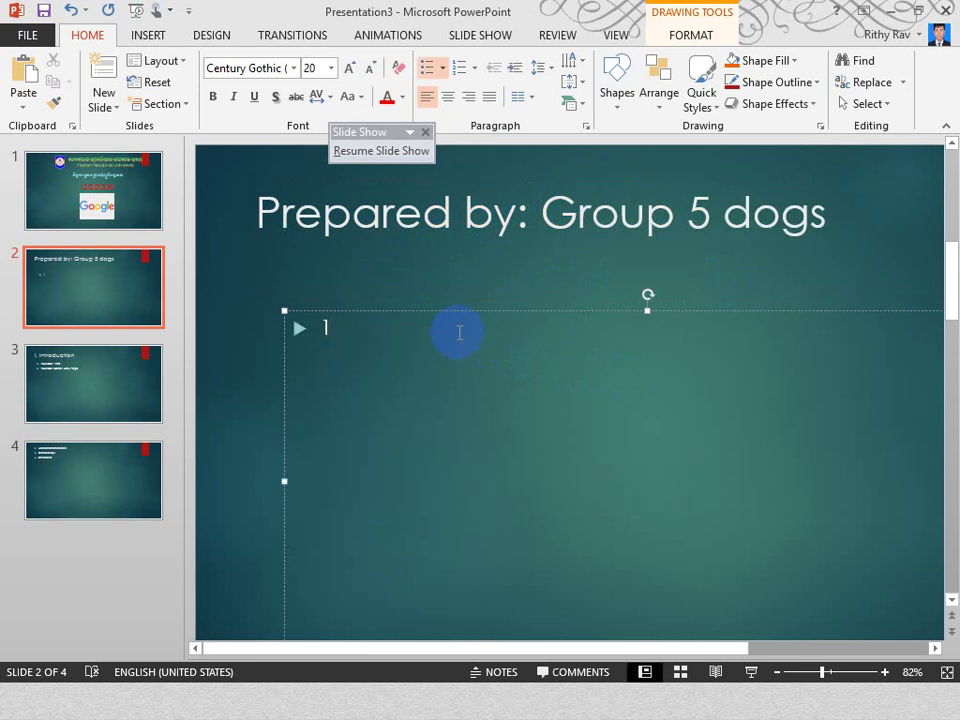
pyautogui.write('.')
pyautogui.press('Return')
pyautogui.write('2')
pyautogui.press('Return')
pyautogui.write('3')
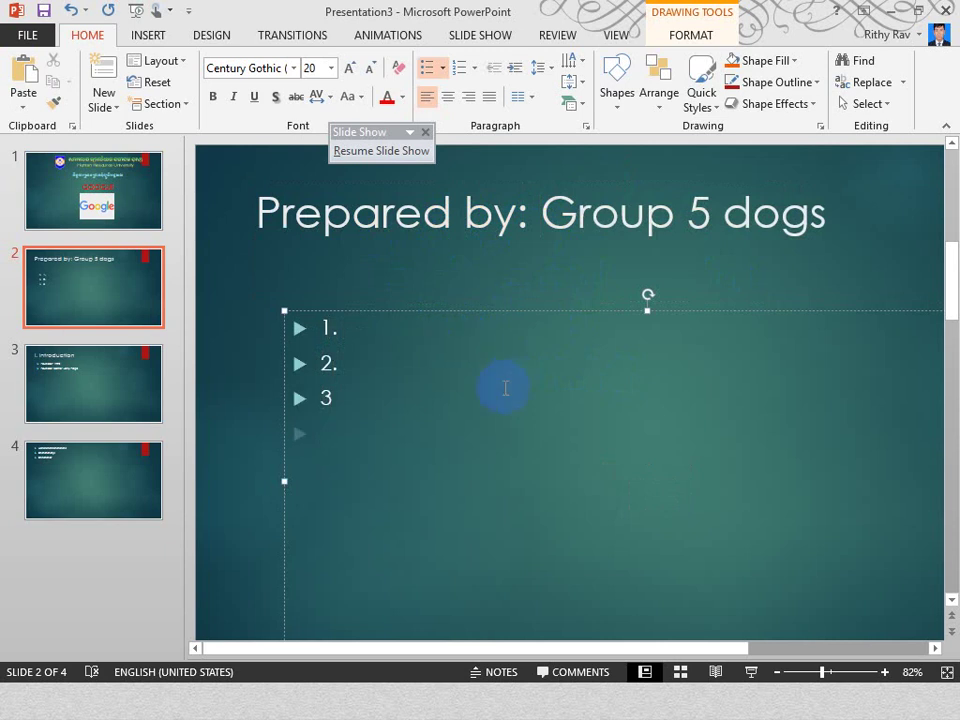
pyautogui.click(118, 200)
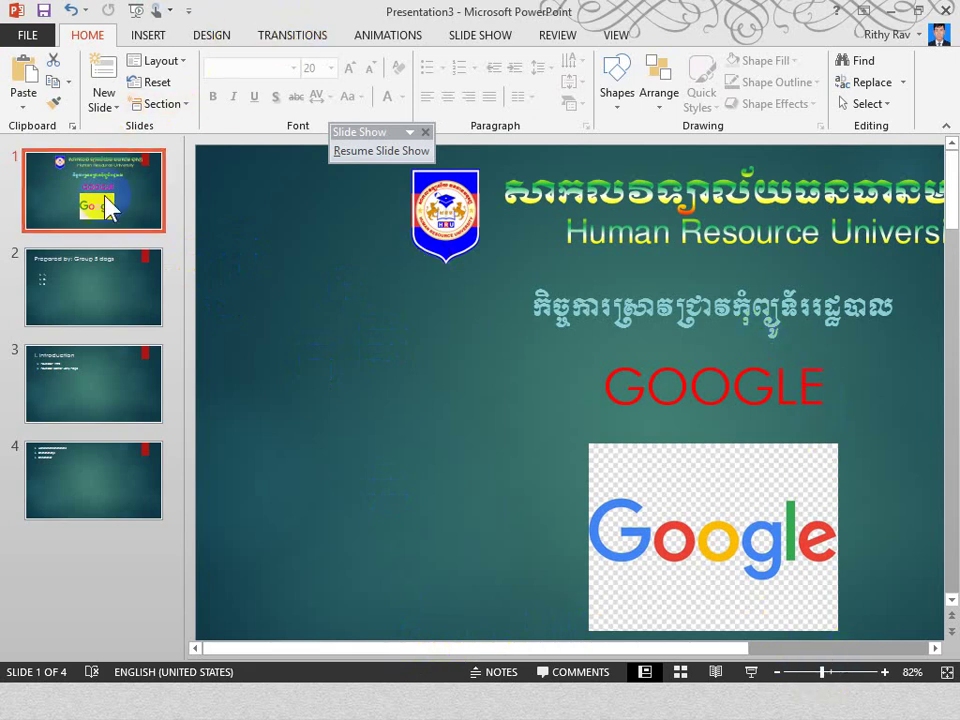
# Apply the Airplane transition, 01.25 seconds long, to the title slide.
pyautogui.click(290, 37)
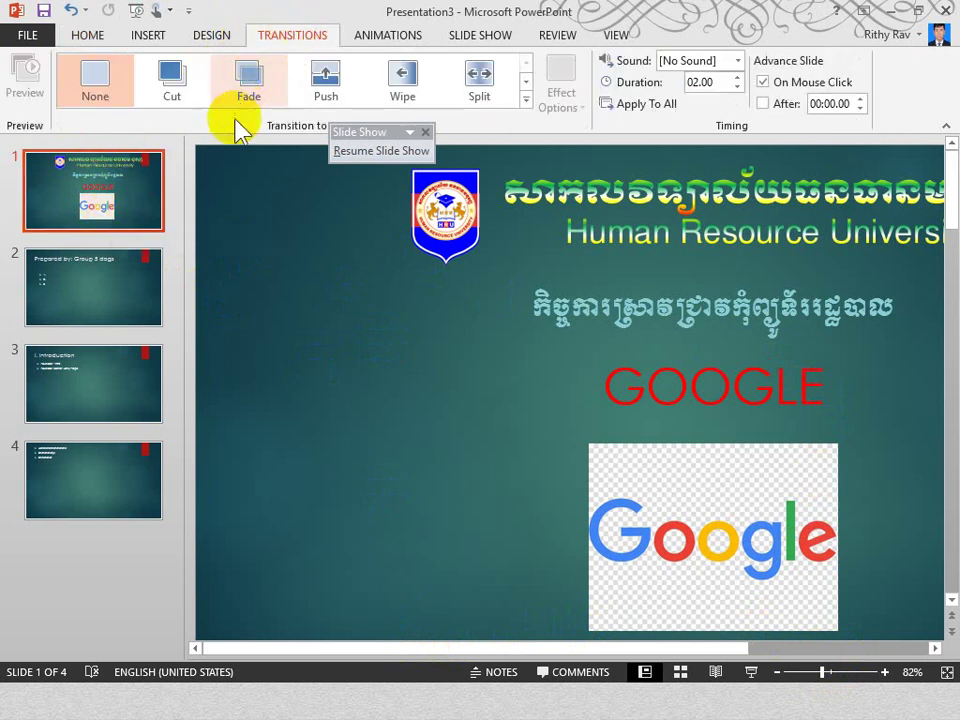
pyautogui.click(525, 99)
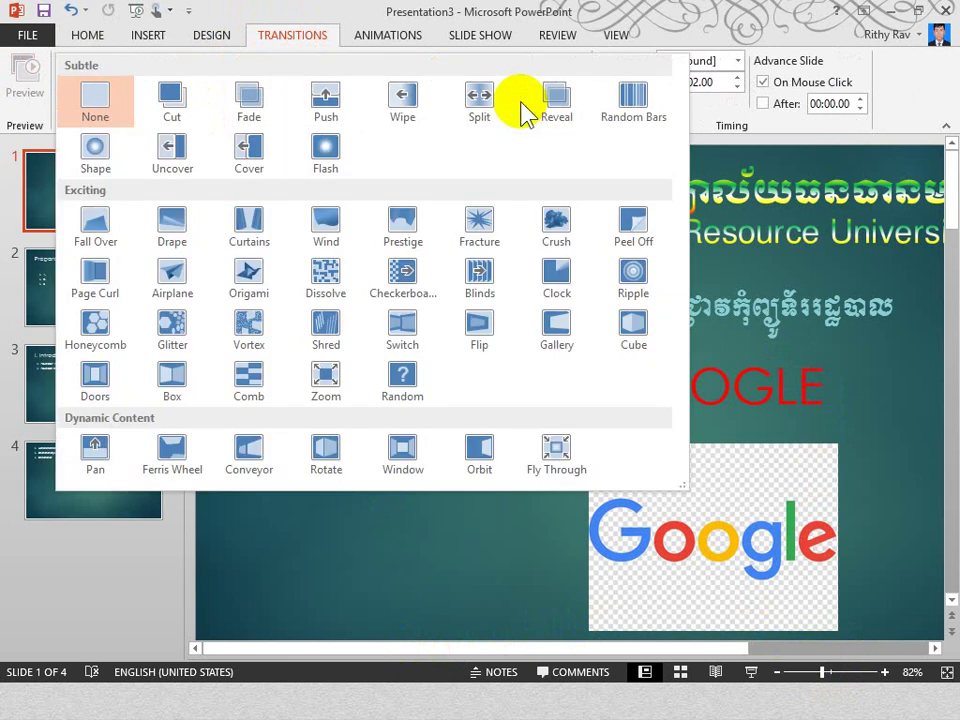
pyautogui.click(170, 290)
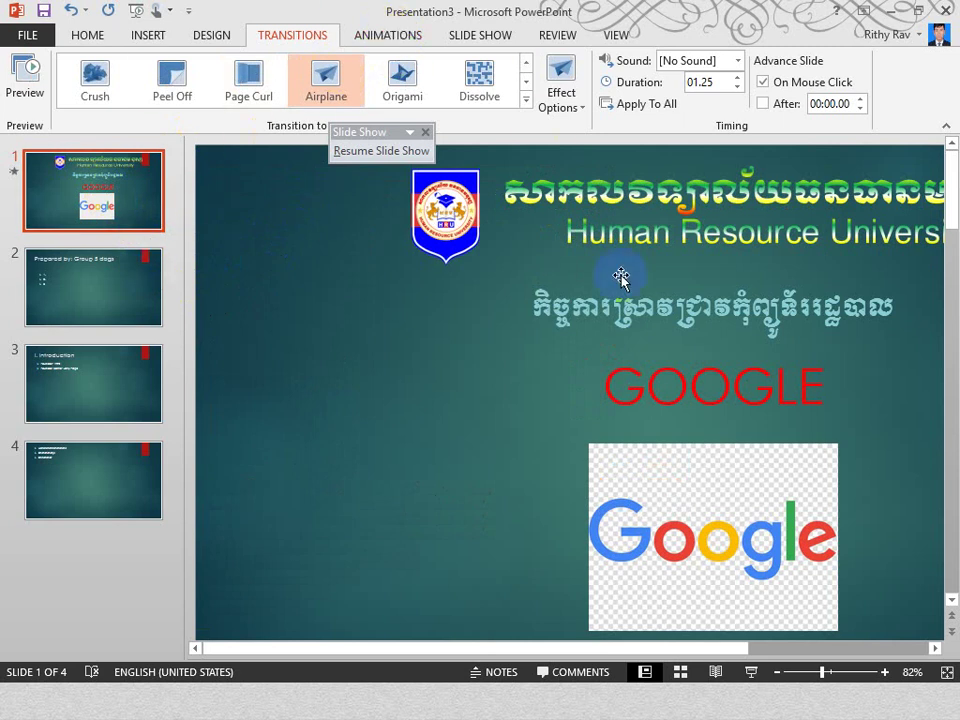
# Give the Khmer title line a Fly In entrance animation on click.
pyautogui.click(398, 42)
pyautogui.click(620, 172)
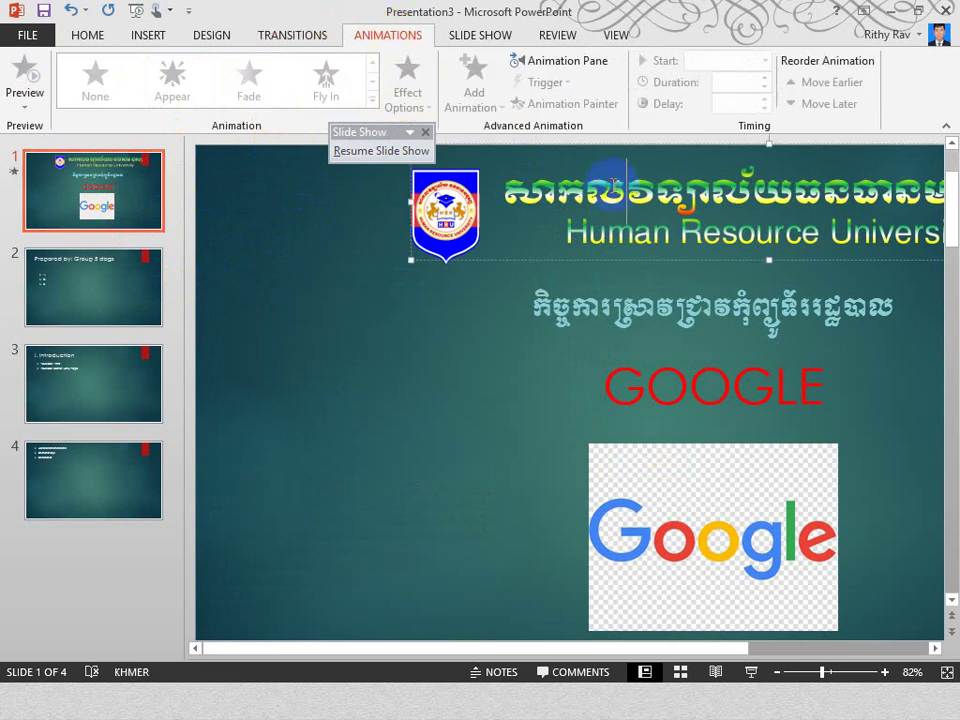
pyautogui.moveTo(510, 188); pyautogui.dragTo(955, 262)
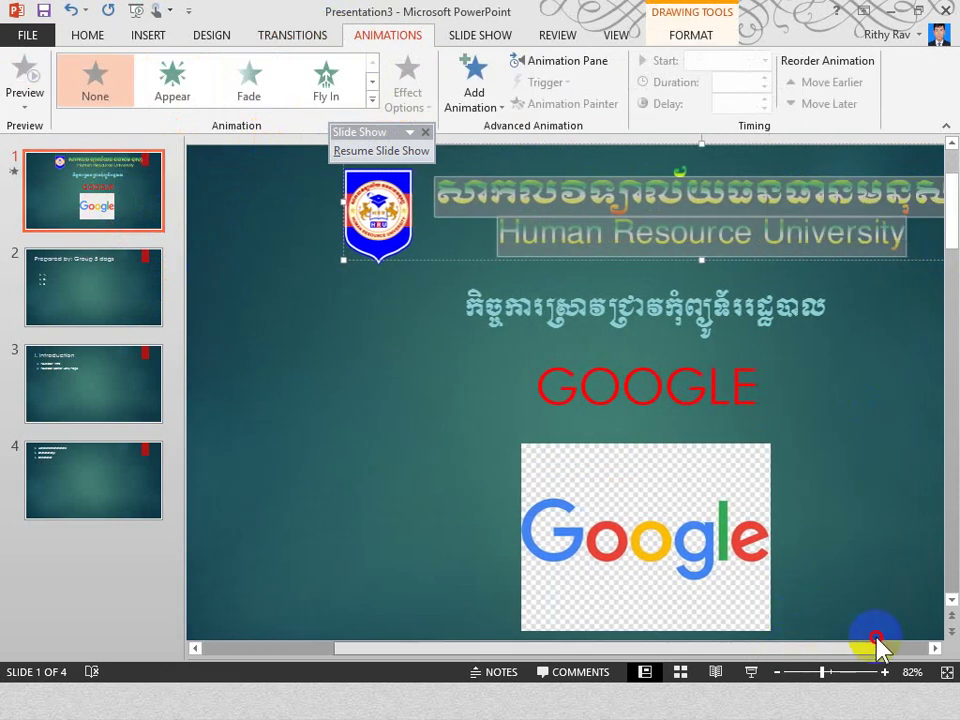
pyautogui.moveTo(788, 650); pyautogui.dragTo(890, 648)
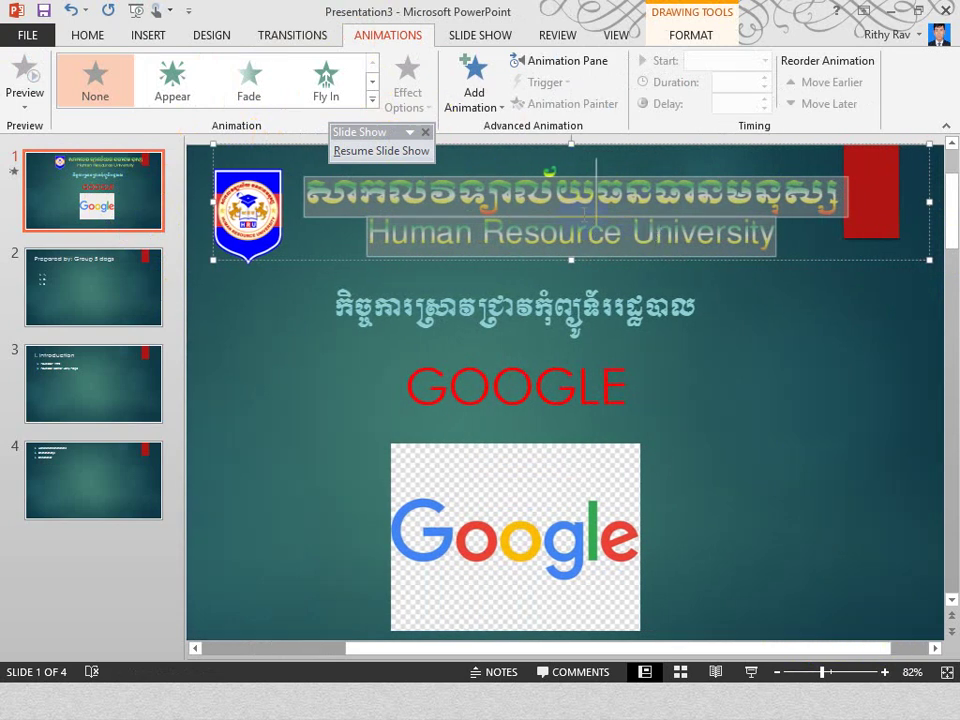
pyautogui.click(826, 181)
pyautogui.moveTo(826, 181); pyautogui.dragTo(372, 170)
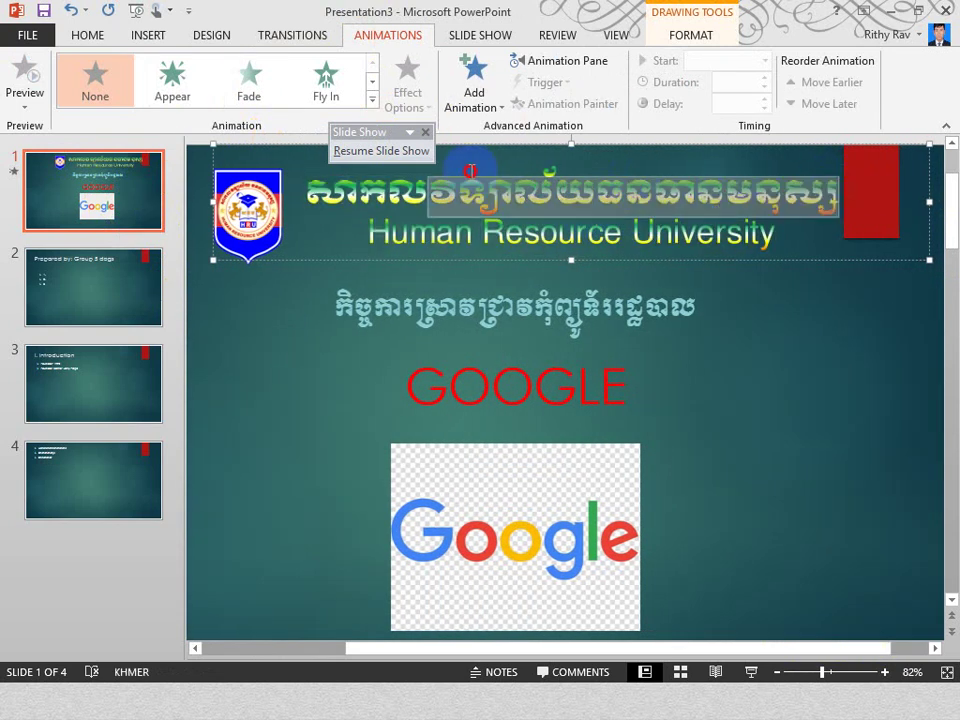
pyautogui.click(327, 95)
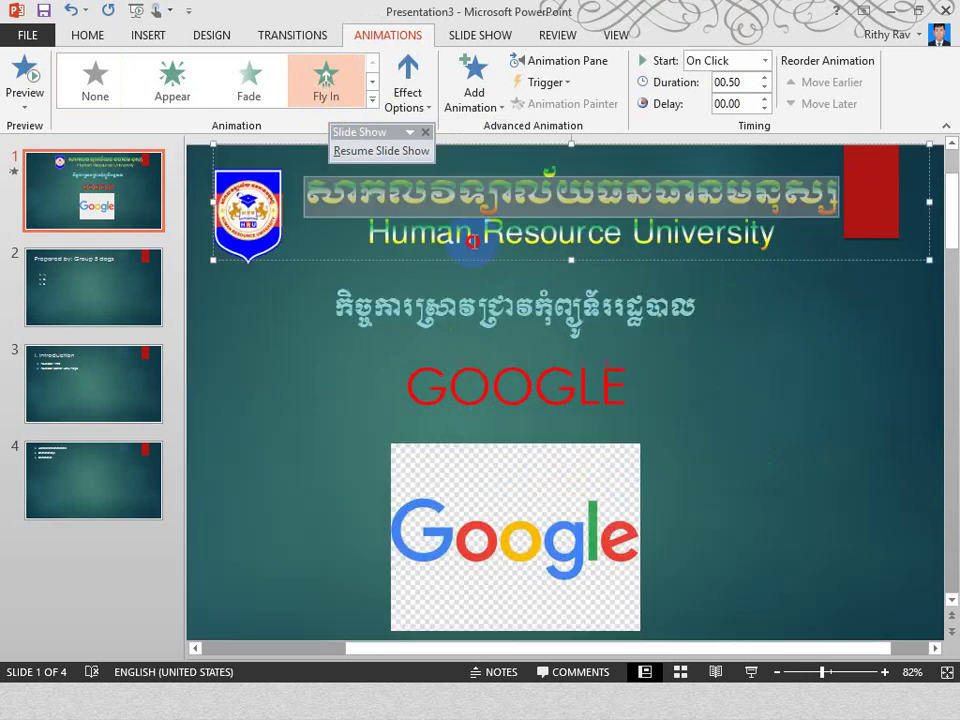
# Apply Fly In to the Human Resource University line as well.
pyautogui.moveTo(784, 238); pyautogui.dragTo(416, 249)
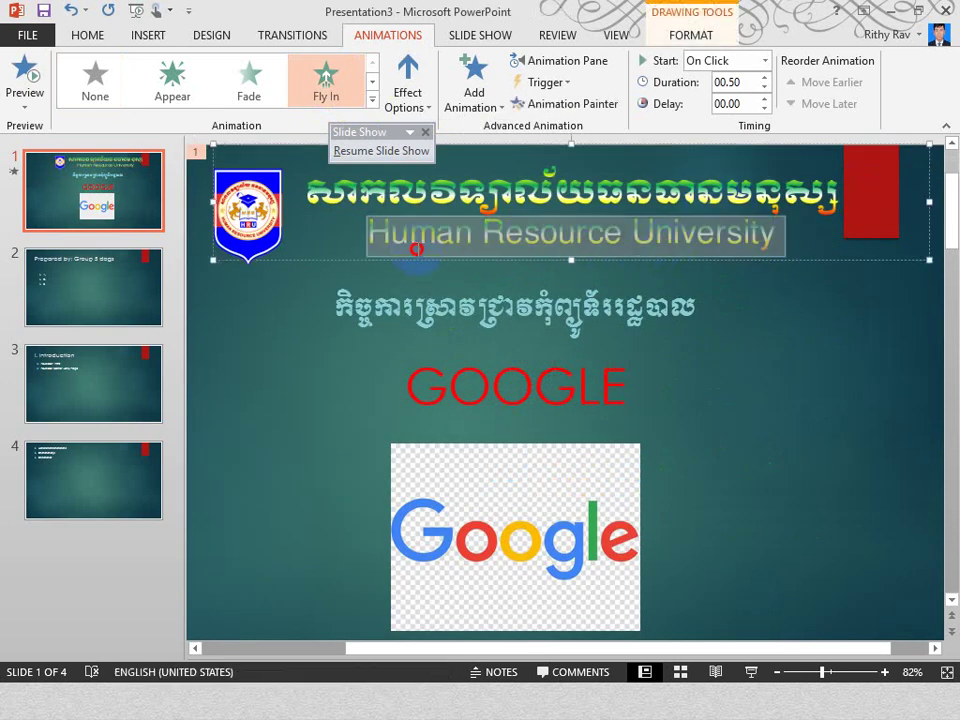
pyautogui.click(326, 100)
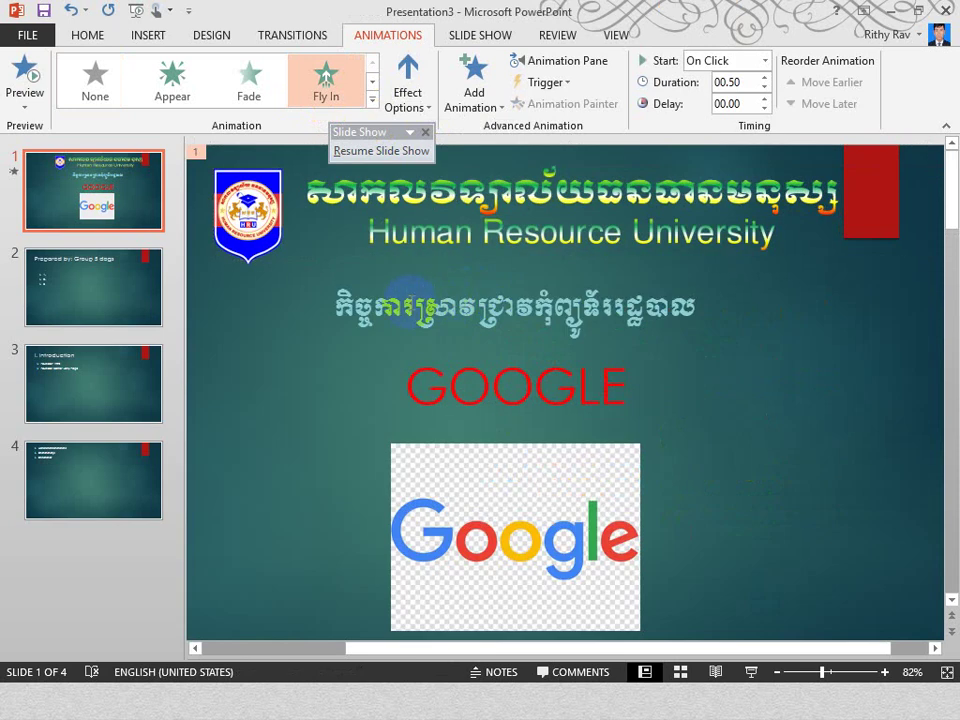
pyautogui.moveTo(335, 305); pyautogui.dragTo(655, 294)
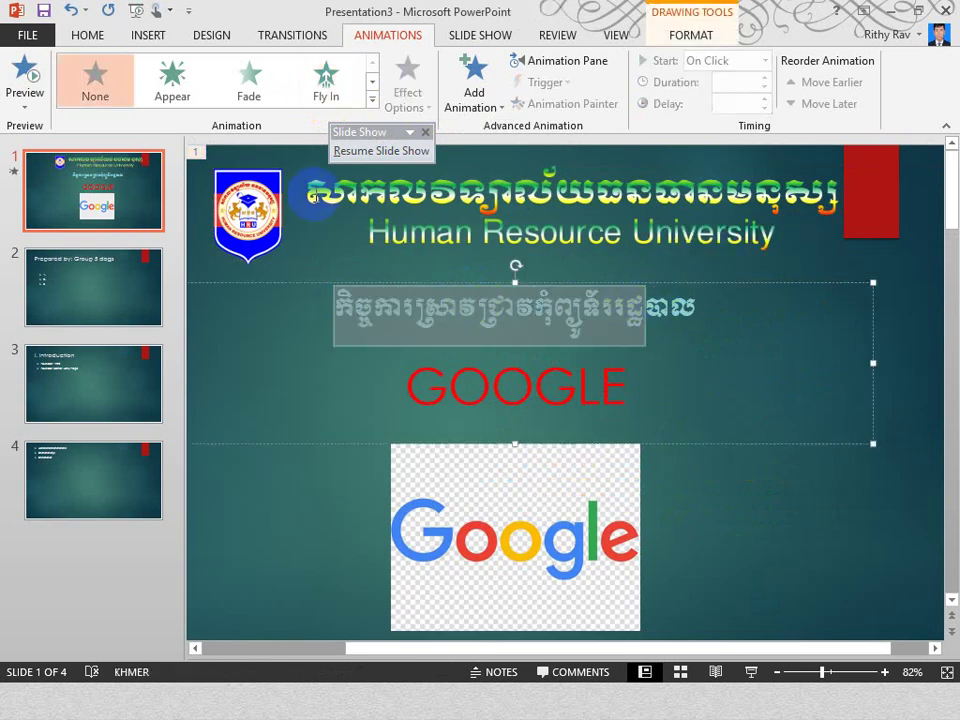
# Give the university logo a Swivel entrance and the Khmer subtitle an Appear entrance.
pyautogui.click(275, 210)
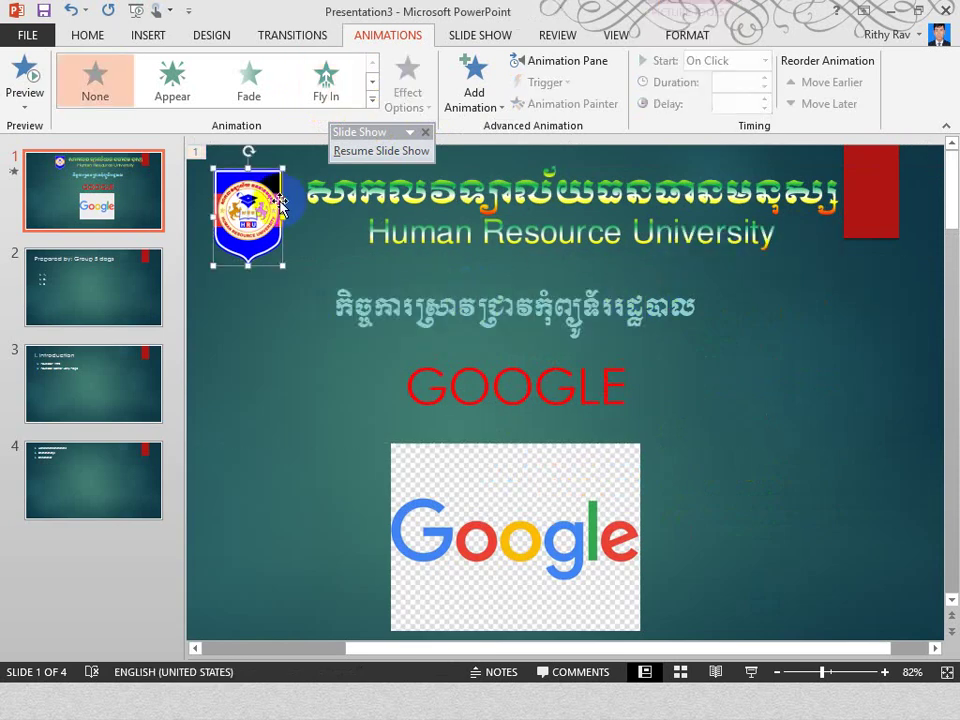
pyautogui.click(373, 92)
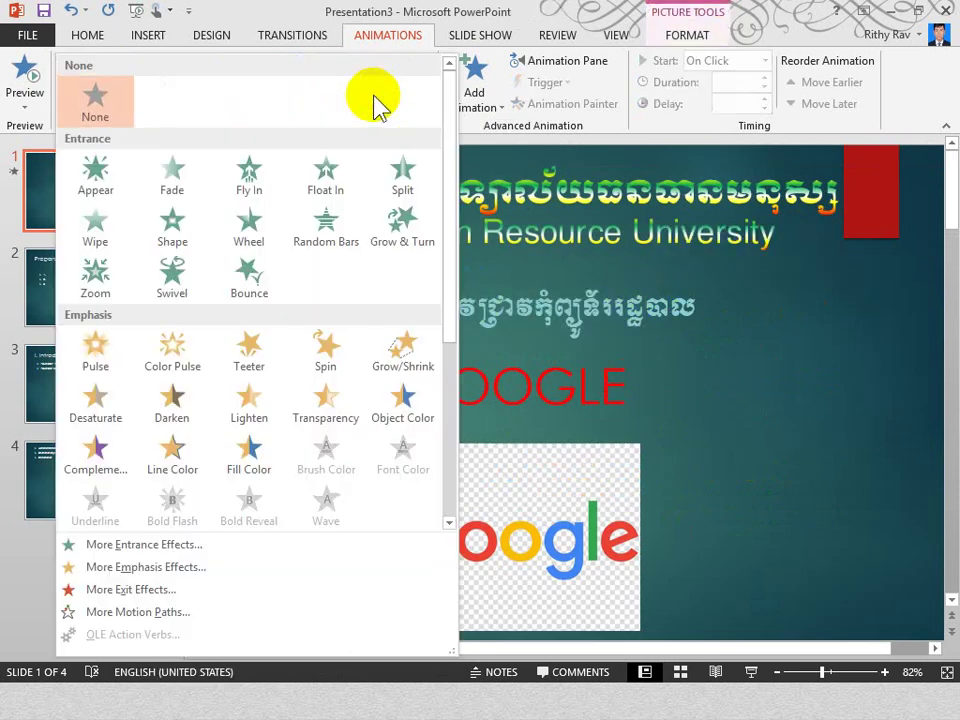
pyautogui.click(186, 274)
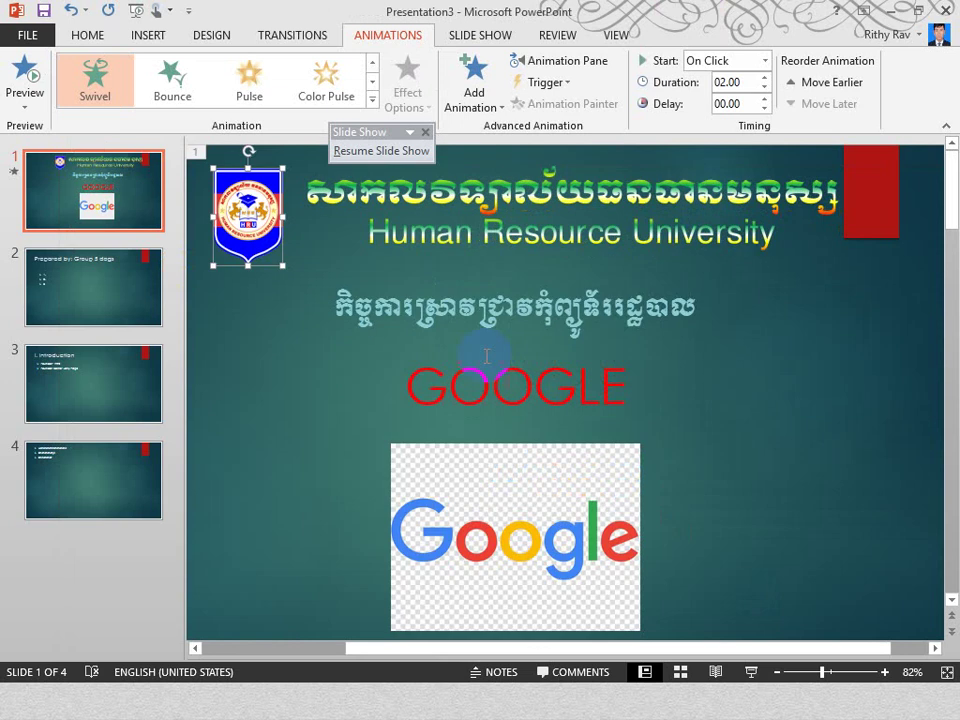
pyautogui.click(524, 322)
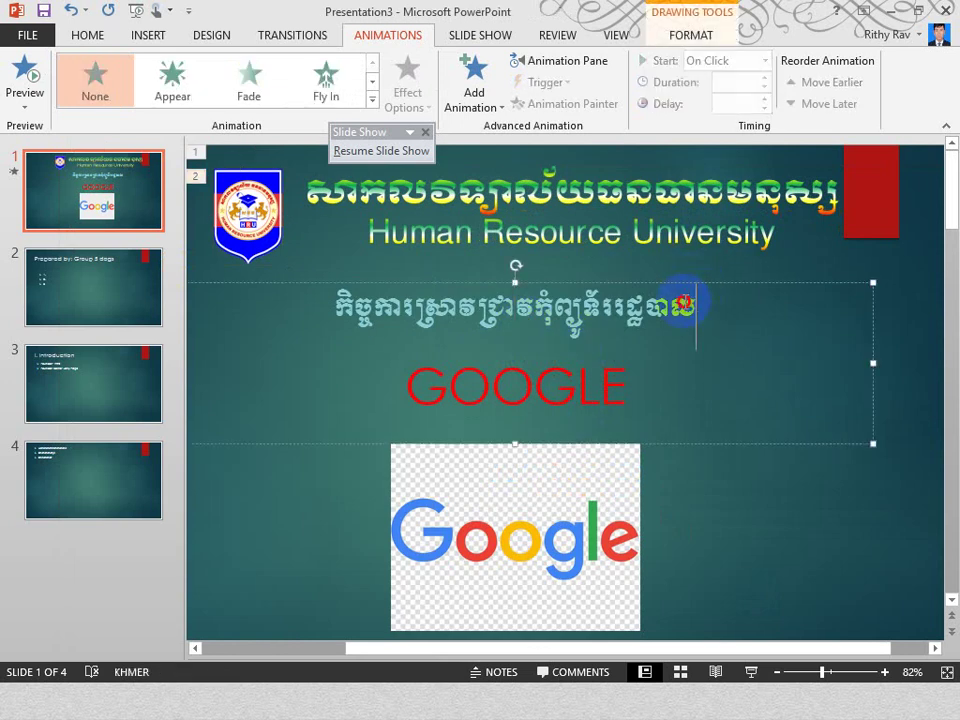
pyautogui.moveTo(703, 300); pyautogui.dragTo(328, 300)
pyautogui.click(188, 92)
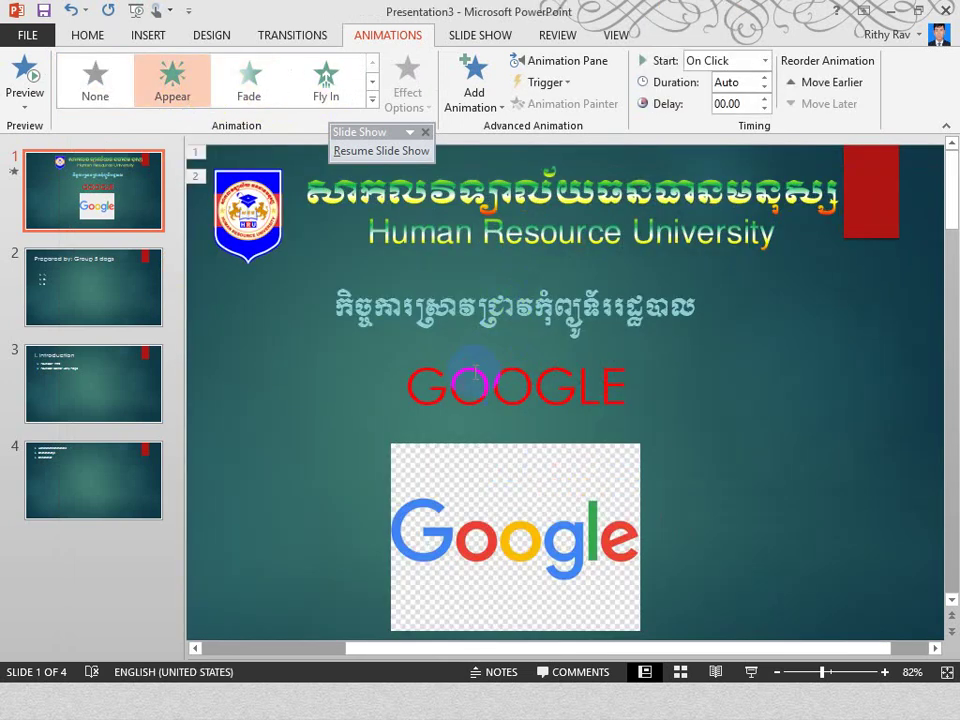
# Animate the GOOGLE text with Bounce and the Google picture with Swivel.
pyautogui.moveTo(406, 386); pyautogui.dragTo(610, 385)
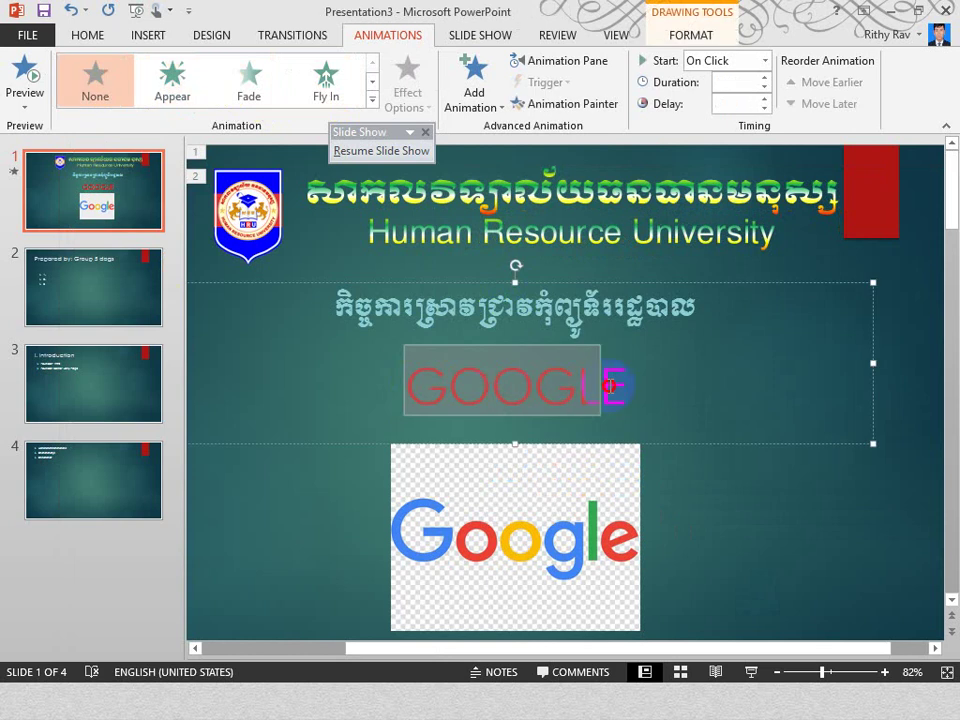
pyautogui.click(374, 100)
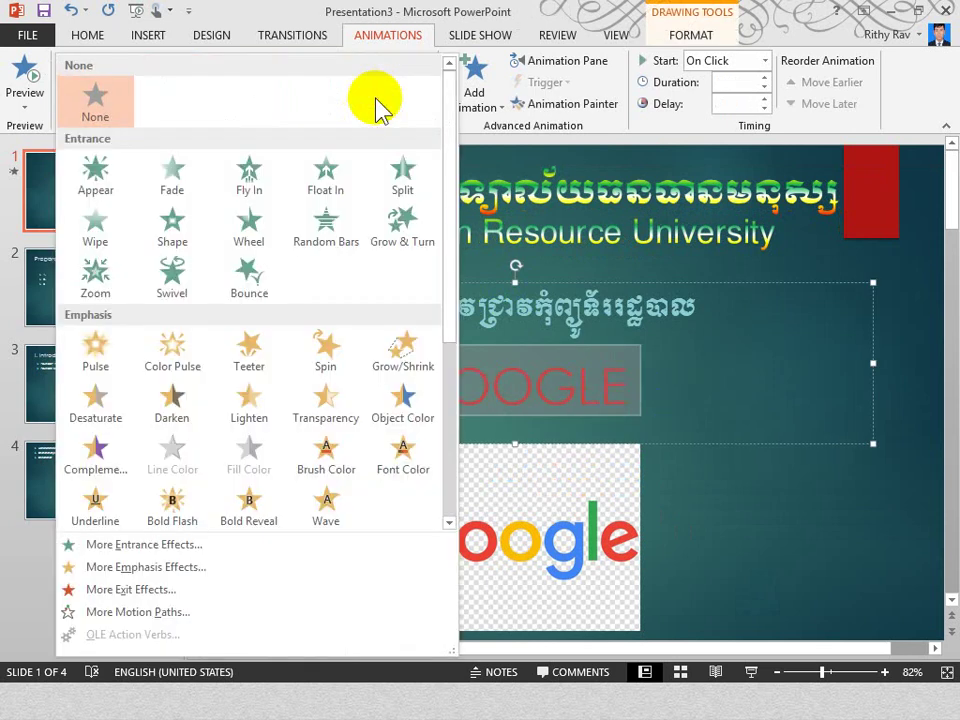
pyautogui.click(249, 272)
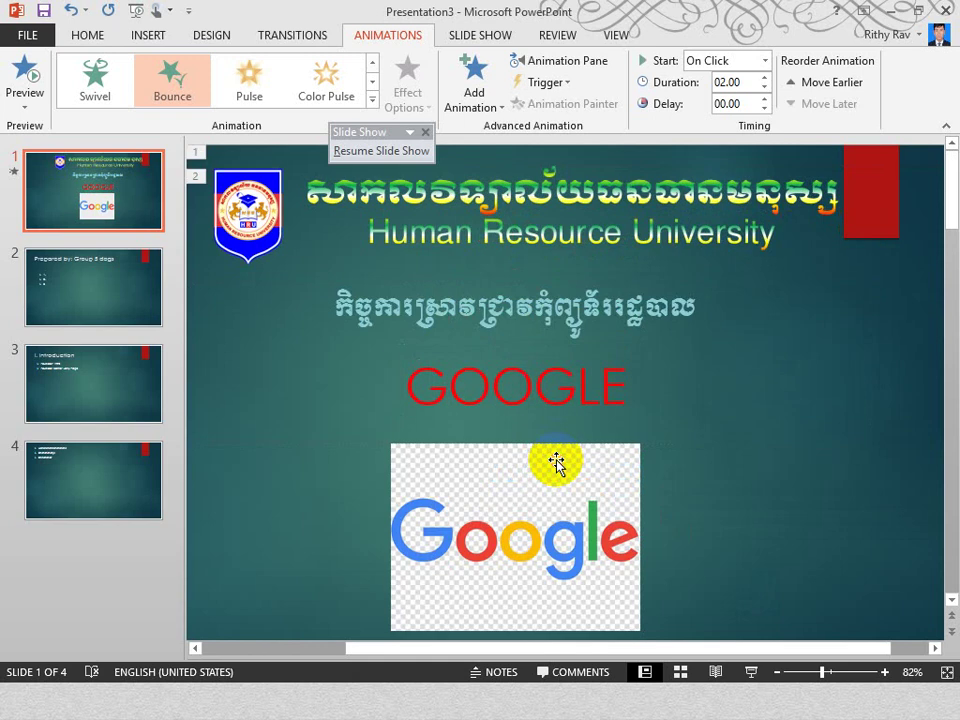
pyautogui.click(556, 463)
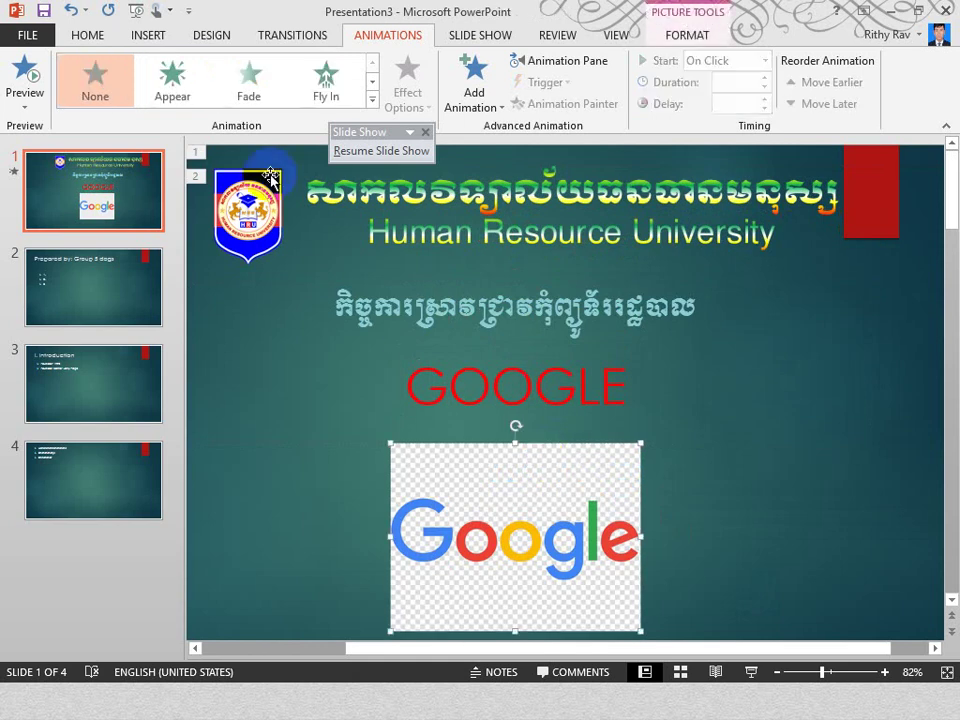
pyautogui.click(372, 98)
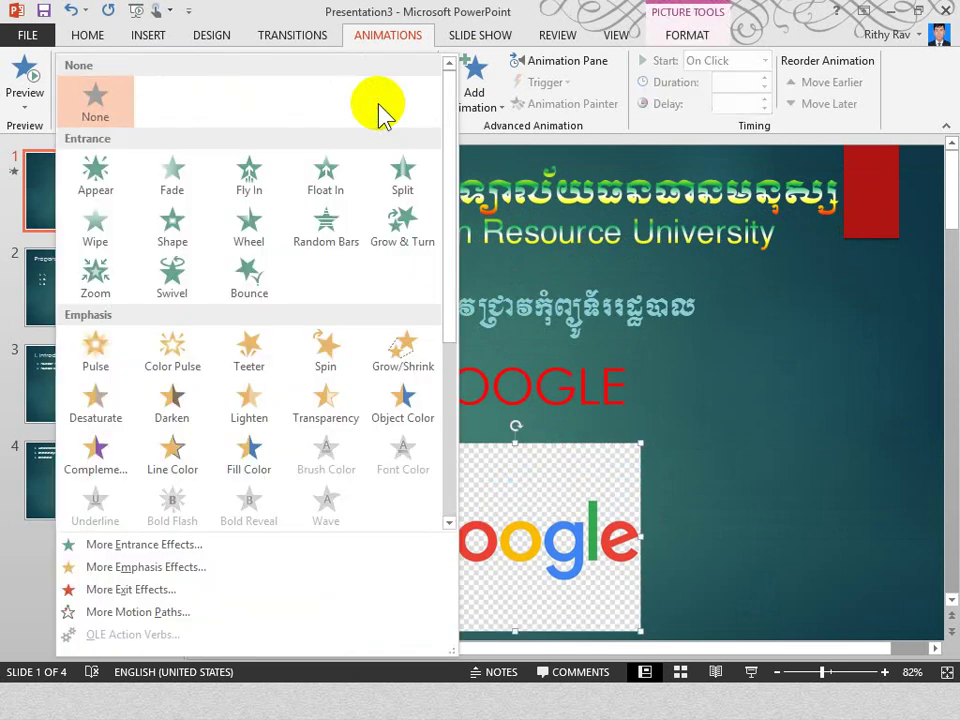
pyautogui.click(175, 273)
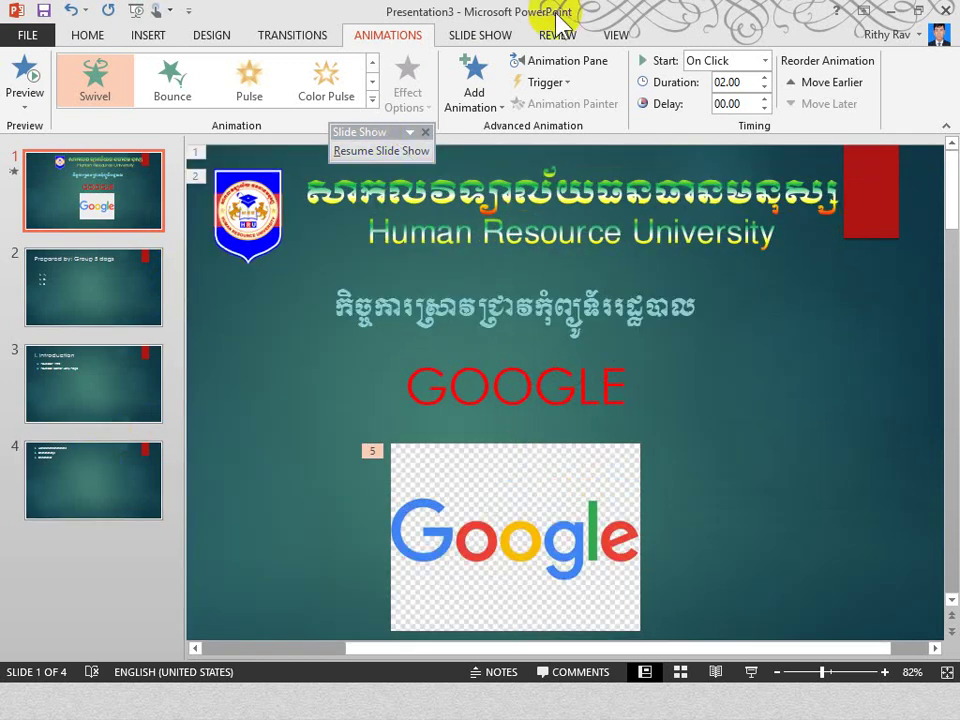
# Run the slide show through the Introduction and bullet slides, then exit to editing.
pyautogui.click(752, 672)
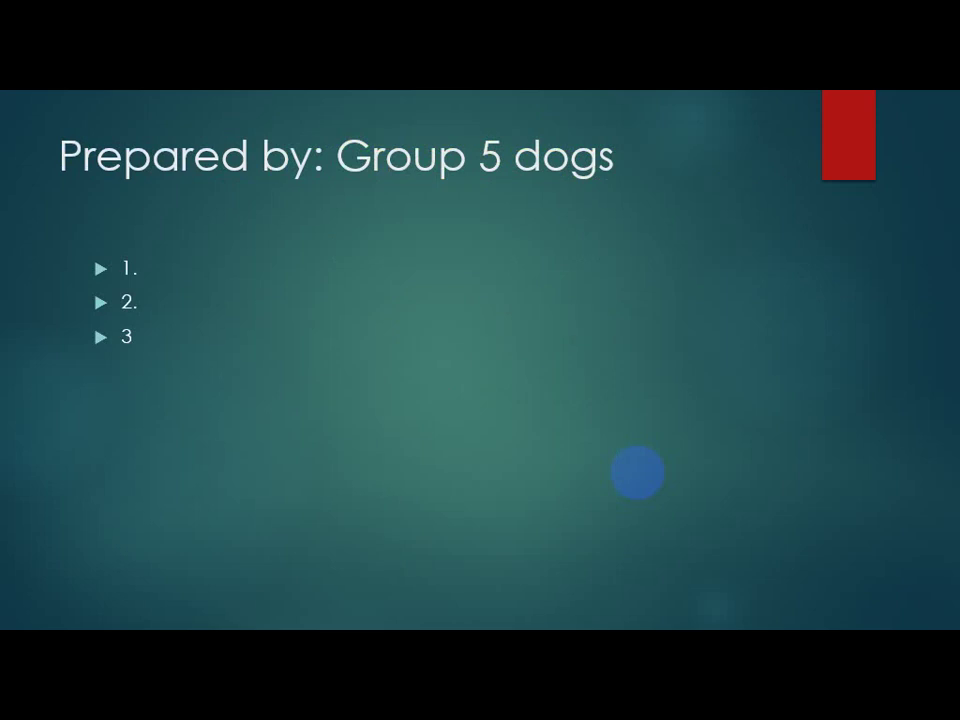
pyautogui.press('Right')
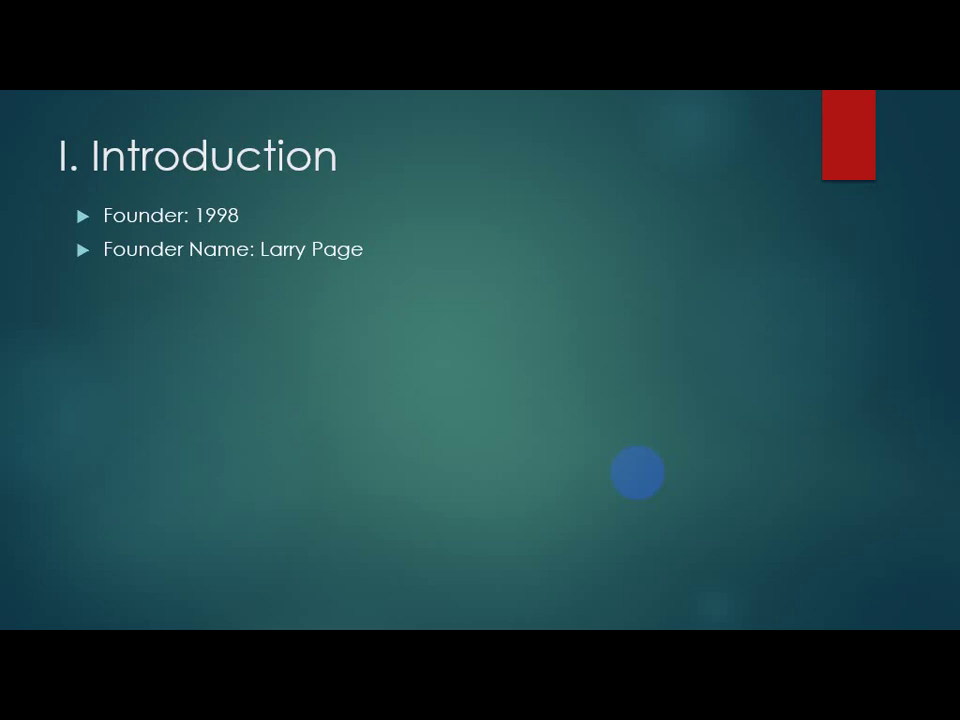
pyautogui.press('Right')
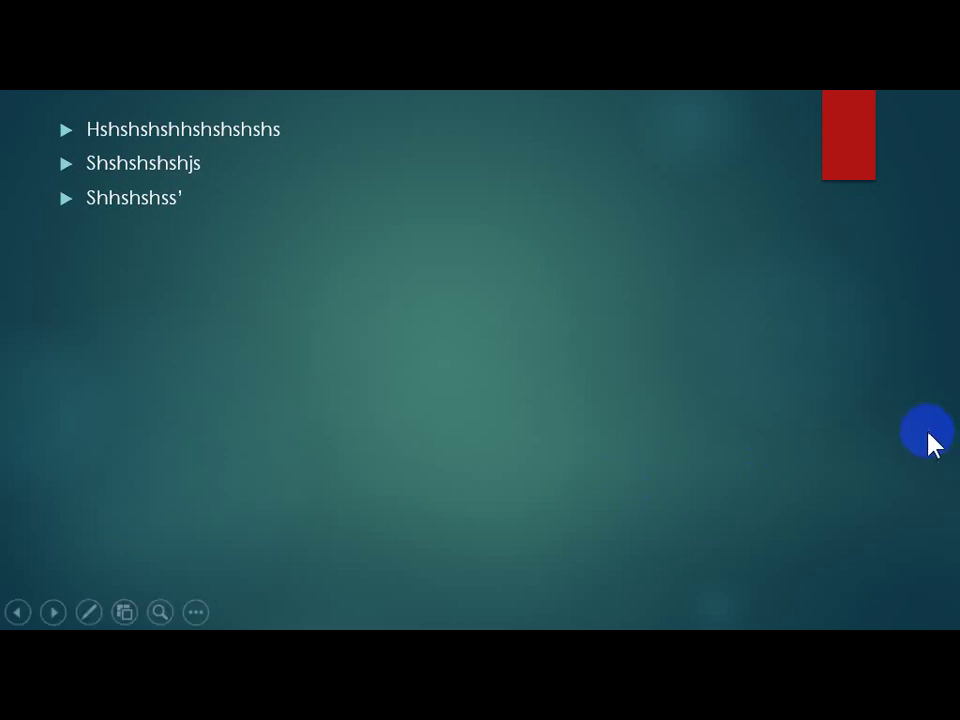
pyautogui.press('Escape')
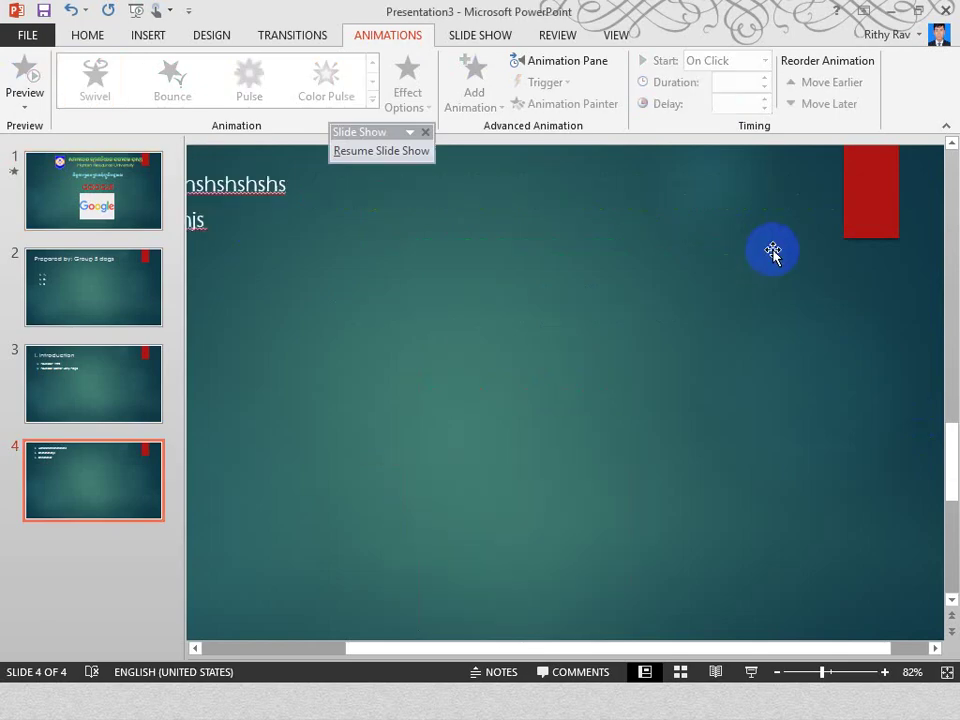